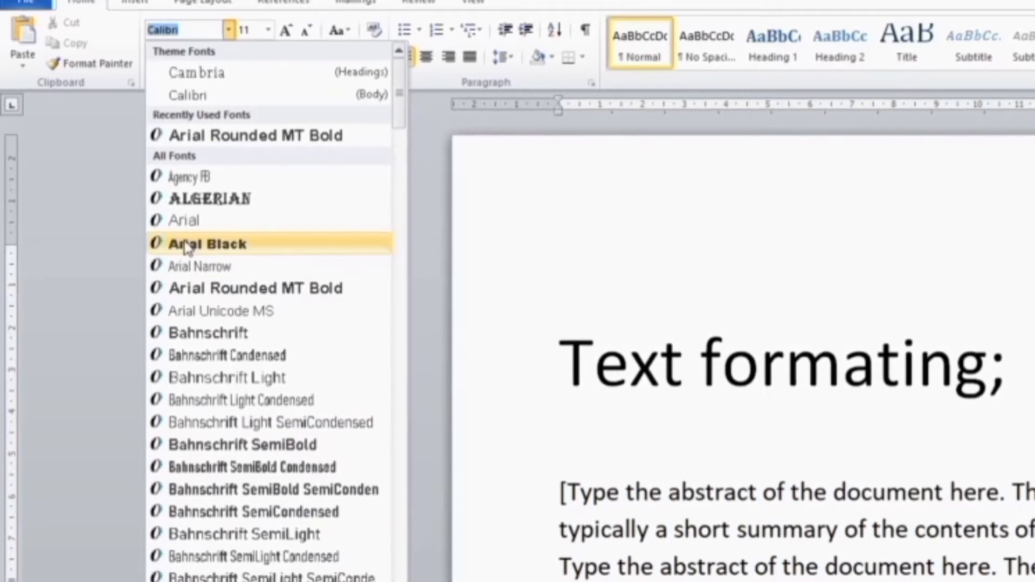
Set the font of the abstract paragraph below the title to Algerian.
{"action": "left_click", "coordinate": [186, 198]}
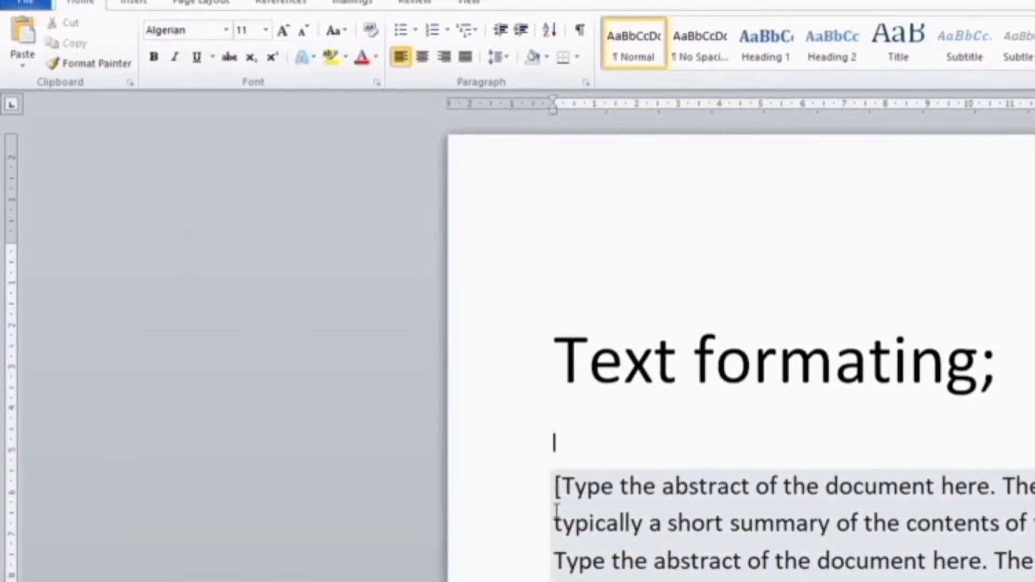
{"action": "left_click", "coordinate": [555, 509]}
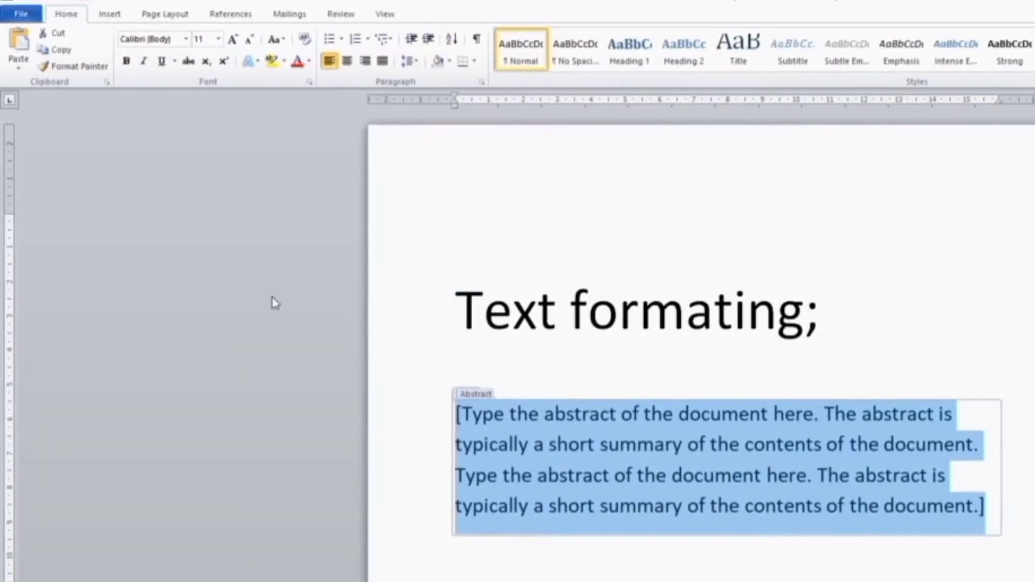
{"action": "left_click", "coordinate": [186, 39]}
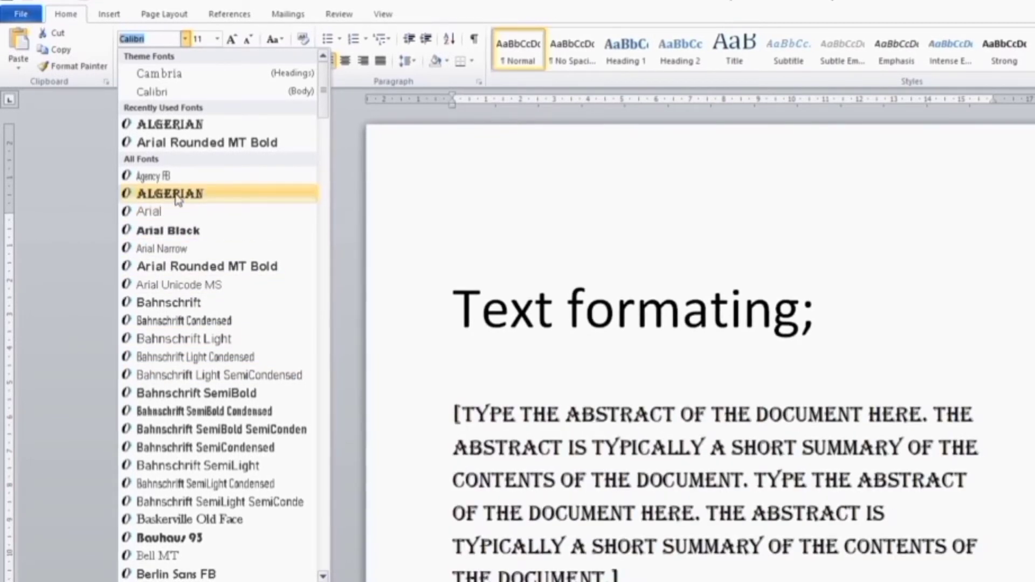
{"action": "left_click", "coordinate": [180, 198]}
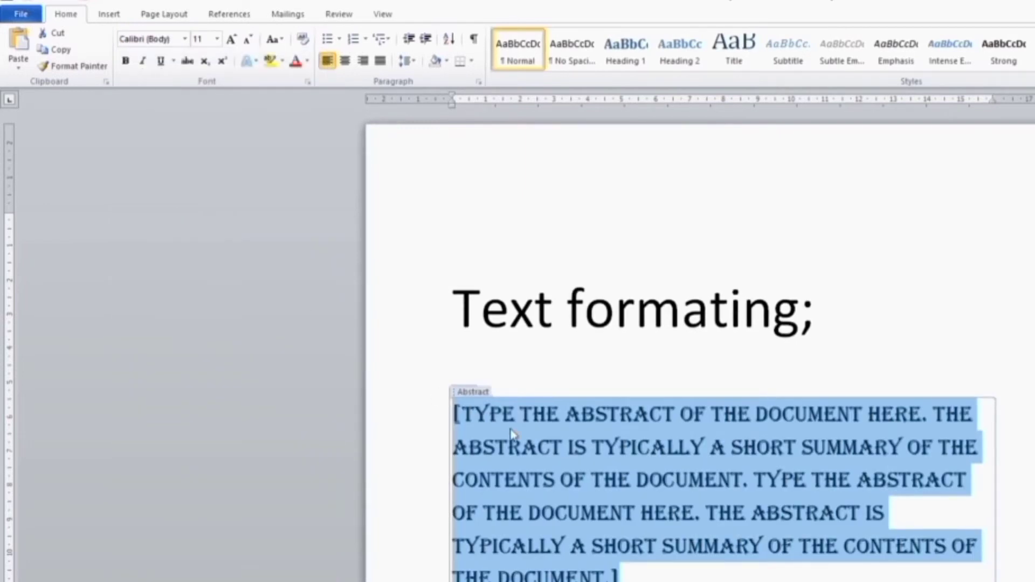
{"action": "left_click", "coordinate": [536, 372]}
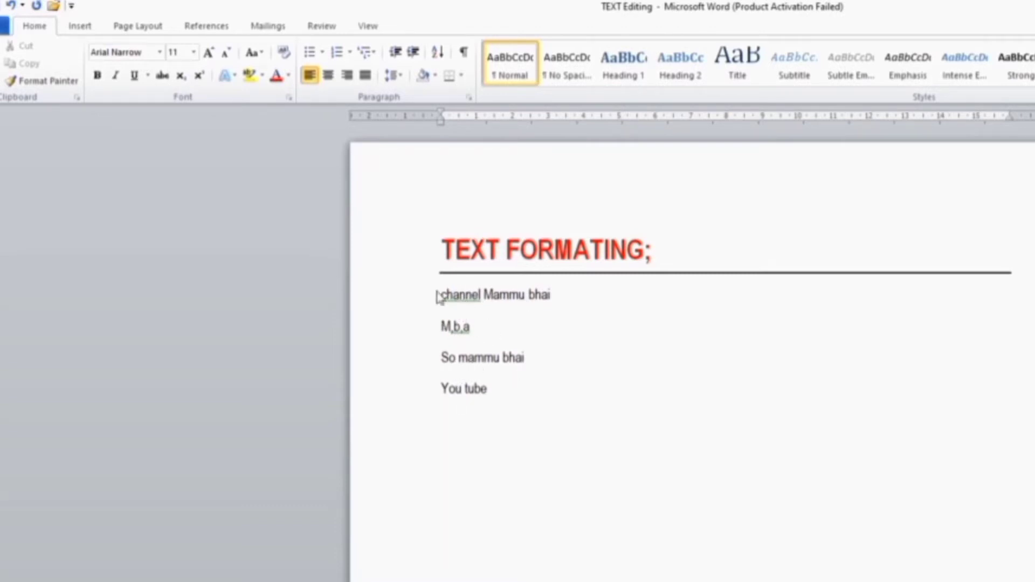
Set the font size of the four lines below the red heading to 28.
{"action": "left_click_drag", "start_coordinate": [436, 296], "coordinate": [499, 395]}
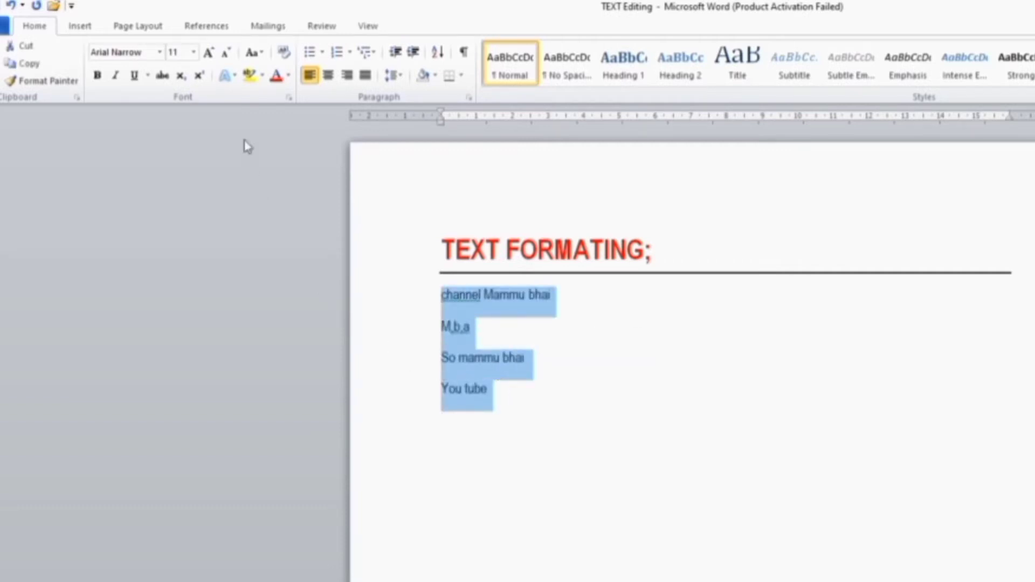
{"action": "left_click", "coordinate": [194, 53]}
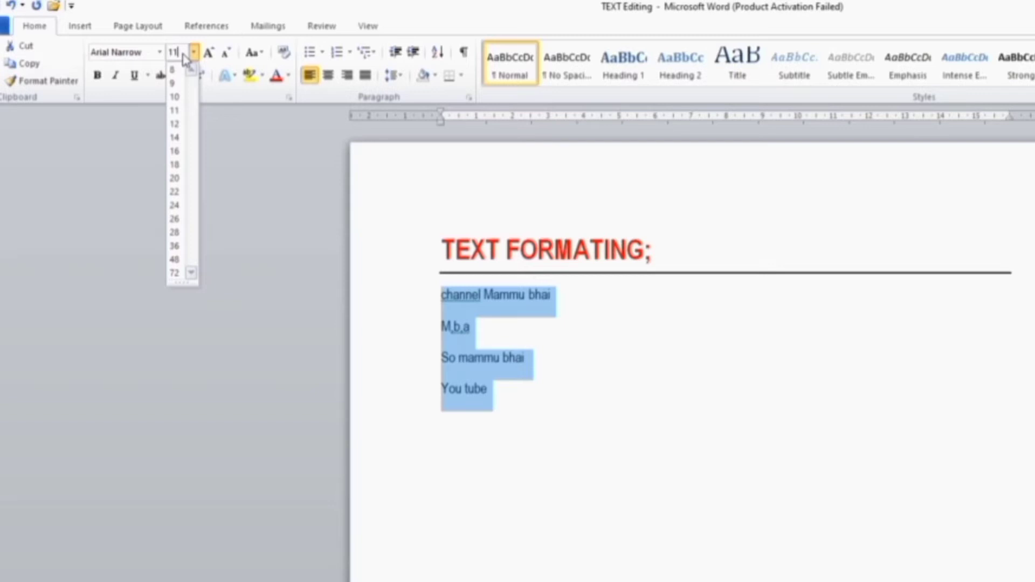
{"action": "key", "text": "BackSpace"}
{"action": "key", "text": "BackSpace"}
{"action": "type", "text": "7"}
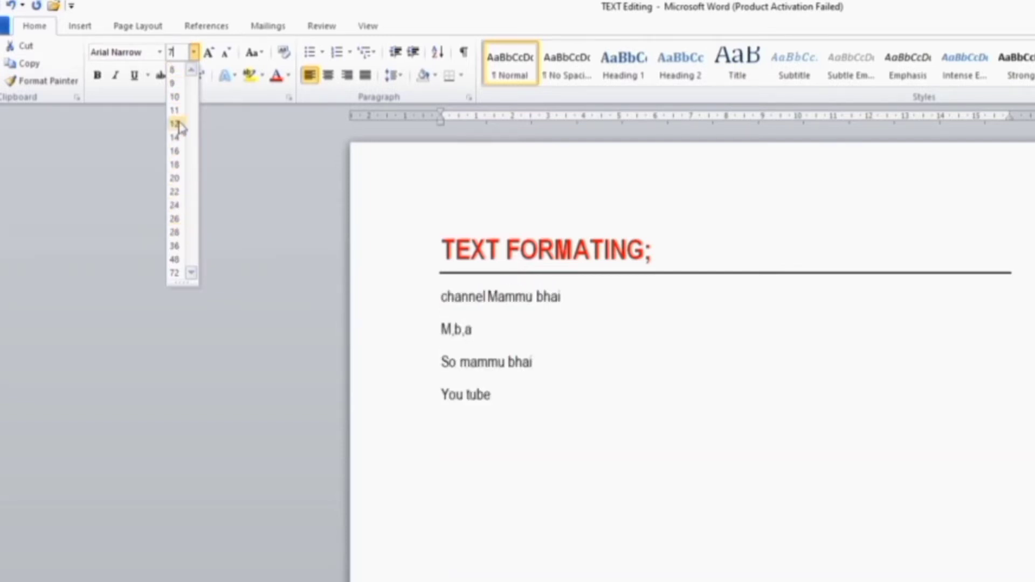
{"action": "left_click", "coordinate": [184, 232]}
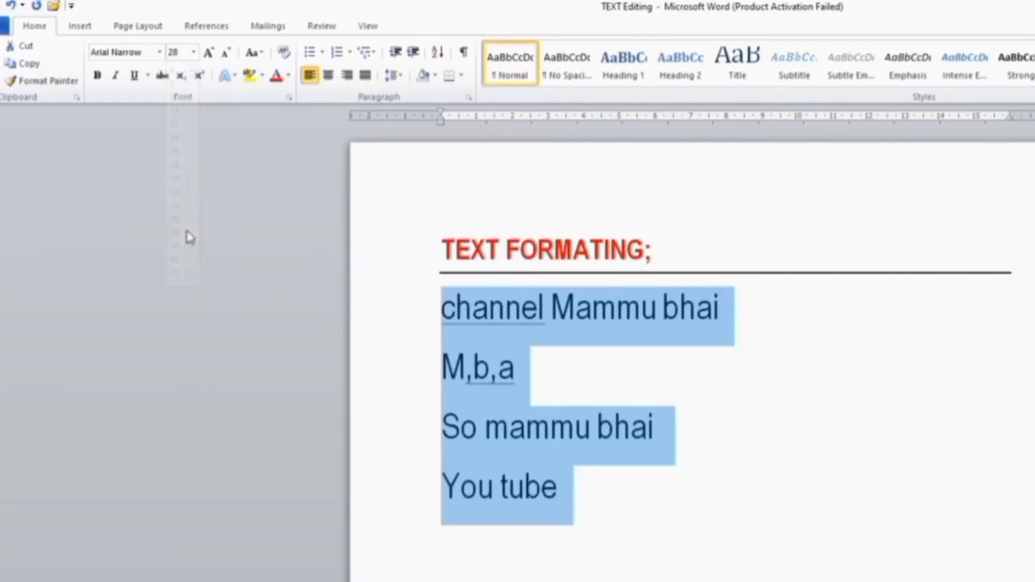
{"action": "left_click", "coordinate": [510, 341]}
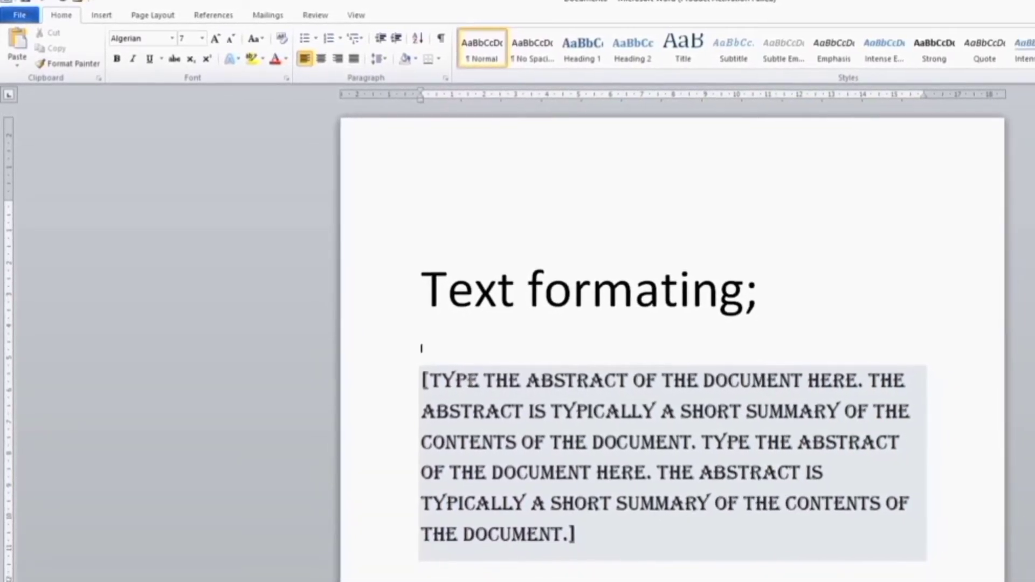
Select the abstract paragraph and reduce its font size gradually, one point at a time.
{"action": "left_click", "coordinate": [414, 377]}
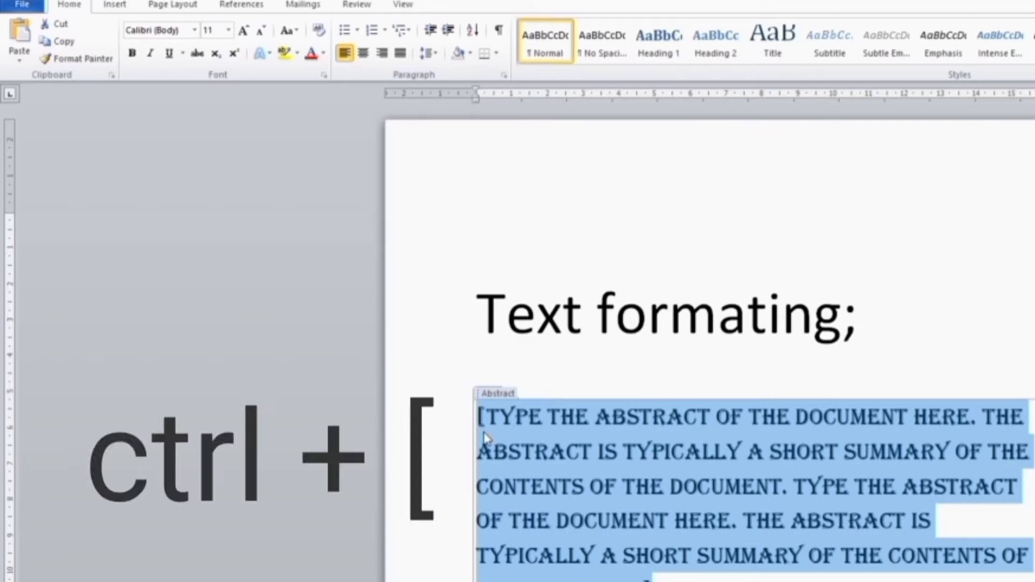
{"action": "key", "text": "ctrl+bracketleft"}
{"action": "key", "text": "ctrl+bracketleft"}
{"action": "key", "text": "ctrl+bracketleft"}
{"action": "key", "text": "ctrl+bracketleft"}
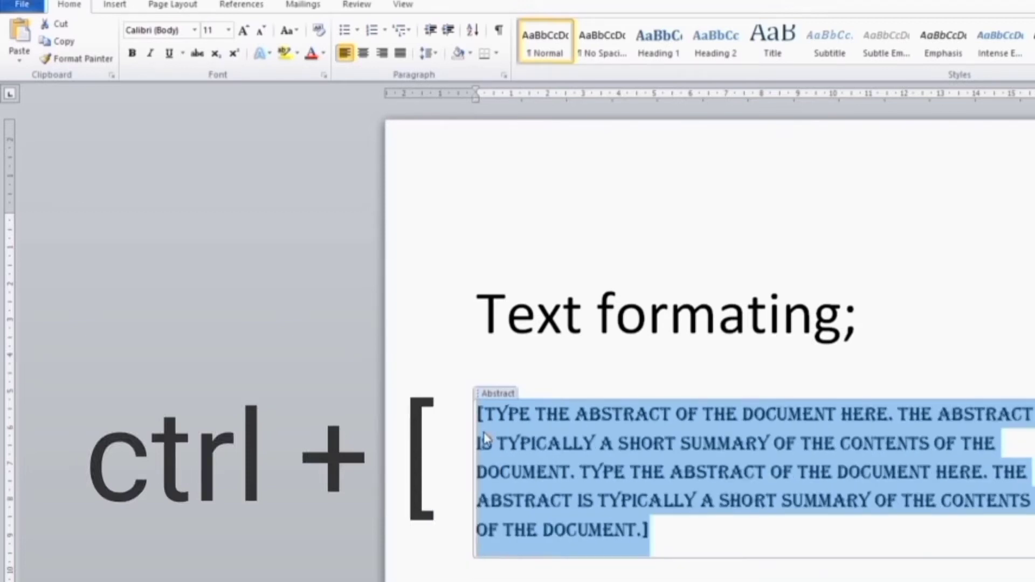
{"action": "key", "text": "ctrl+bracketleft"}
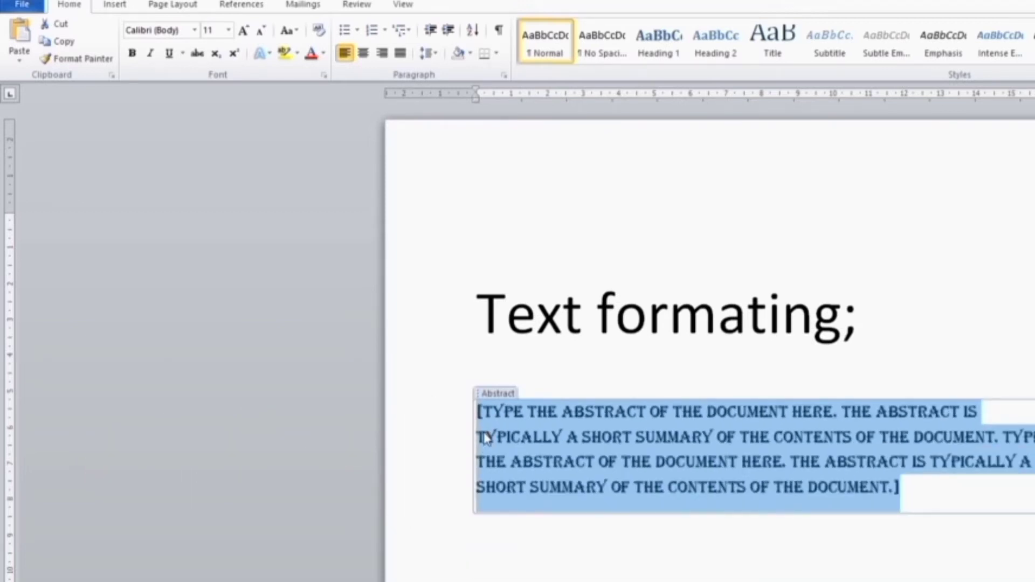
Increase the abstract paragraph's font size gradually, one point at a time.
{"action": "key", "text": "ctrl+bracketright"}
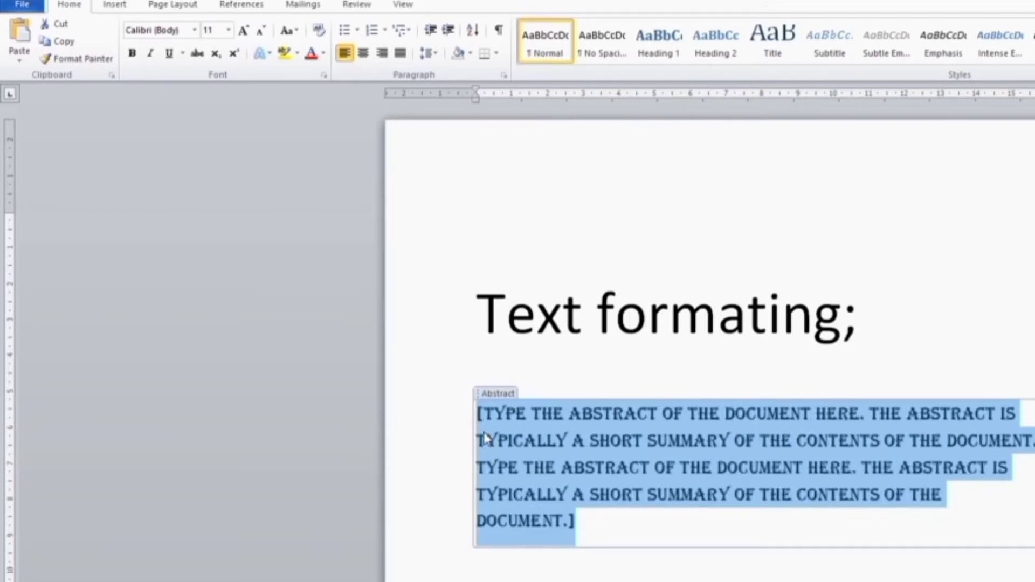
{"action": "key", "text": "ctrl+bracketright"}
{"action": "key", "text": "ctrl+bracketright"}
{"action": "key", "text": "ctrl+bracketright"}
{"action": "key", "text": "ctrl+bracketright"}
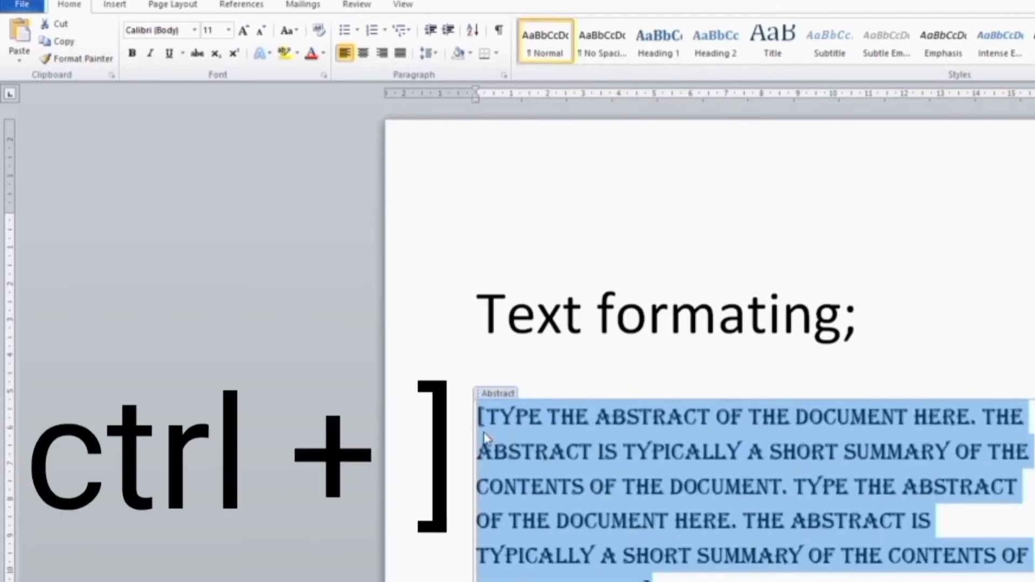
{"action": "key", "text": "ctrl+bracketright"}
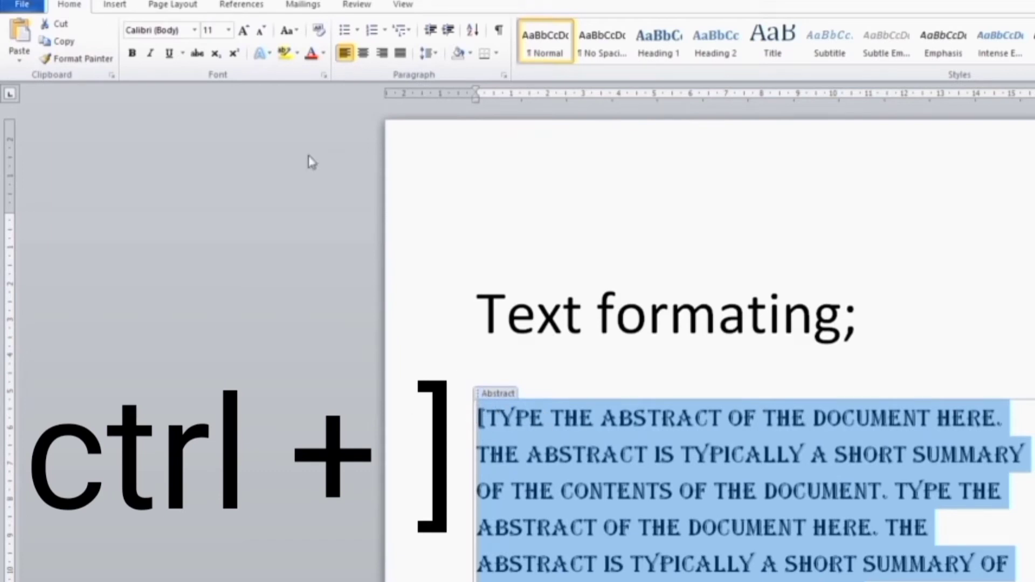
Enlarge the abstract text by four size increments with Grow Font.
{"action": "left_click", "coordinate": [244, 31]}
{"action": "left_click", "coordinate": [244, 31]}
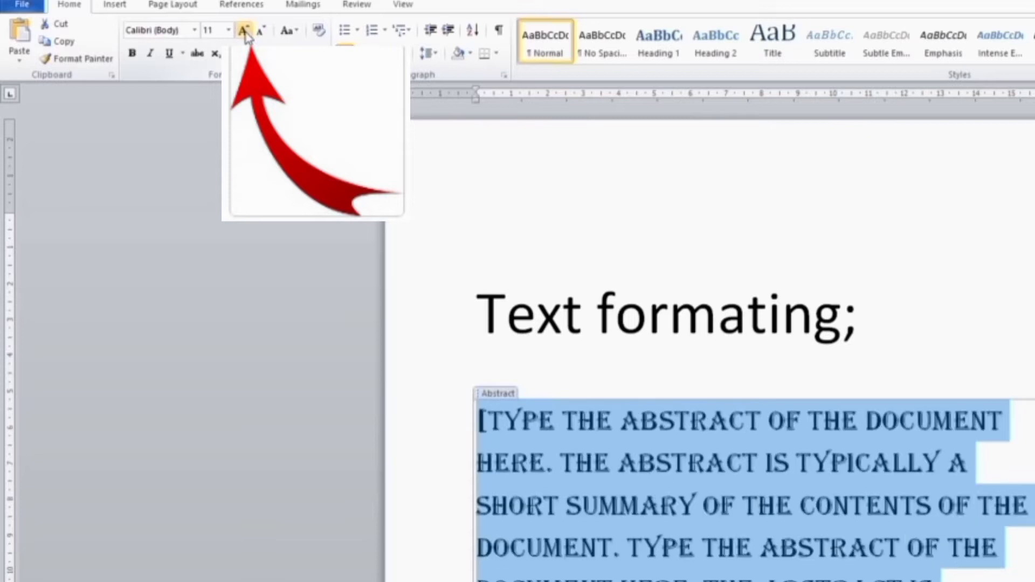
{"action": "left_click", "coordinate": [244, 30]}
{"action": "left_click", "coordinate": [245, 30]}
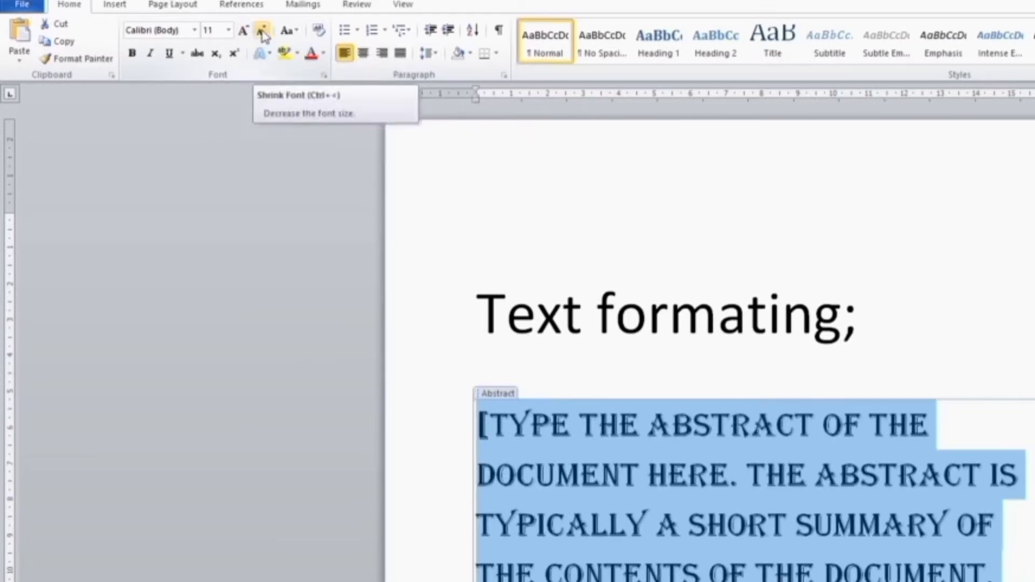
Reduce the abstract text by five size increments with Shrink Font.
{"action": "left_click", "coordinate": [262, 32]}
{"action": "left_click", "coordinate": [263, 33]}
{"action": "left_click", "coordinate": [262, 32]}
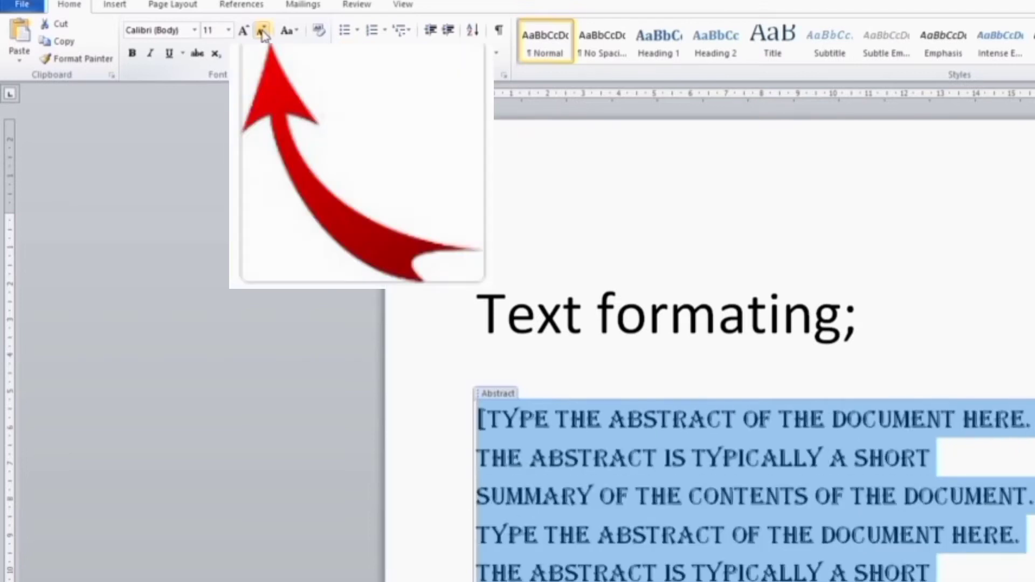
{"action": "left_click", "coordinate": [262, 32]}
{"action": "left_click", "coordinate": [263, 32]}
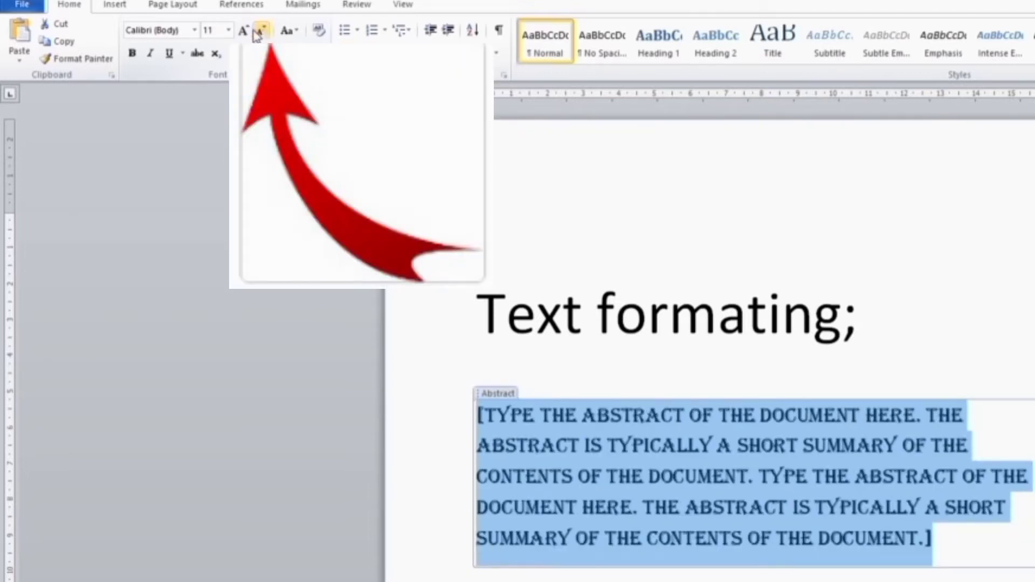
Enlarge the abstract text again by several size increments with Grow Font.
{"action": "left_click", "coordinate": [244, 32]}
{"action": "left_click", "coordinate": [244, 31]}
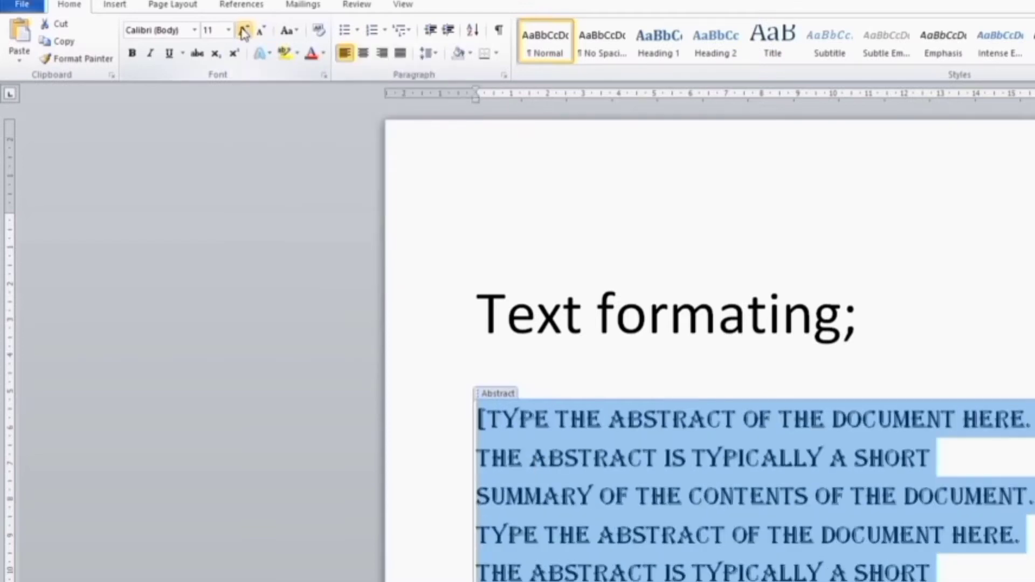
{"action": "left_click", "coordinate": [244, 31]}
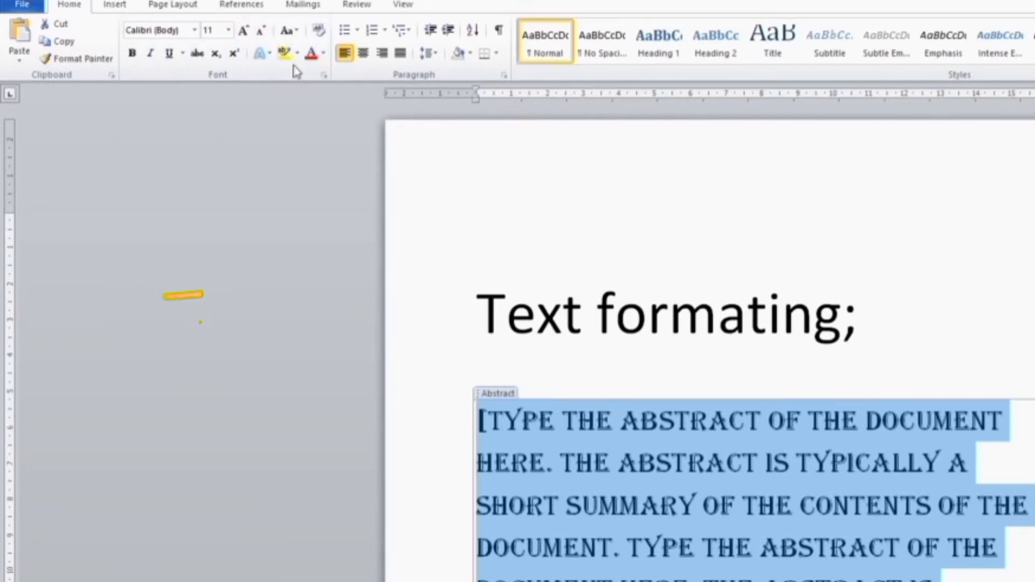
{"action": "left_click", "coordinate": [243, 31]}
{"action": "left_click", "coordinate": [243, 31]}
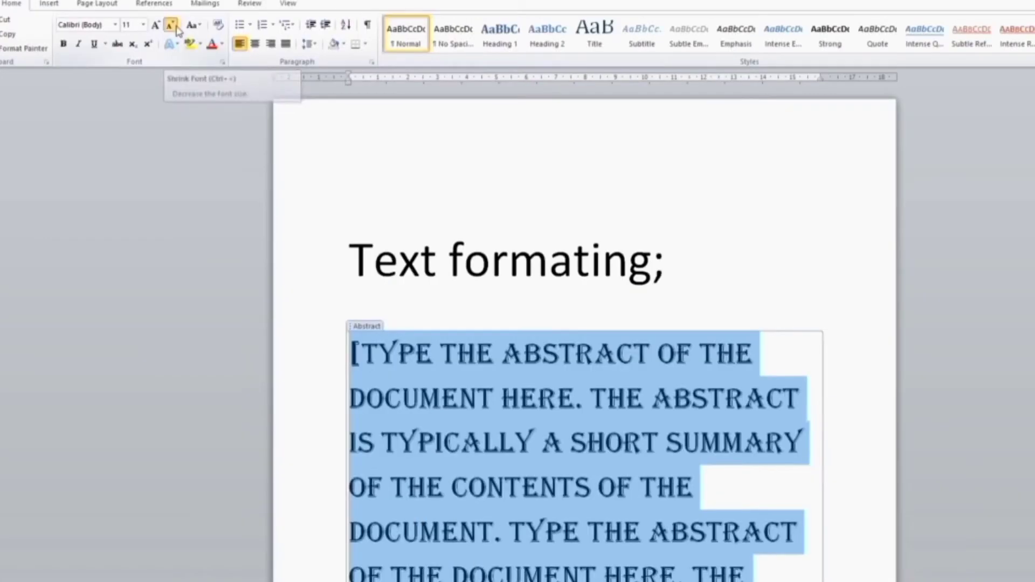
Reduce the enlarged abstract text by four size increments with Shrink Font, and deselect it.
{"action": "left_click", "coordinate": [263, 32]}
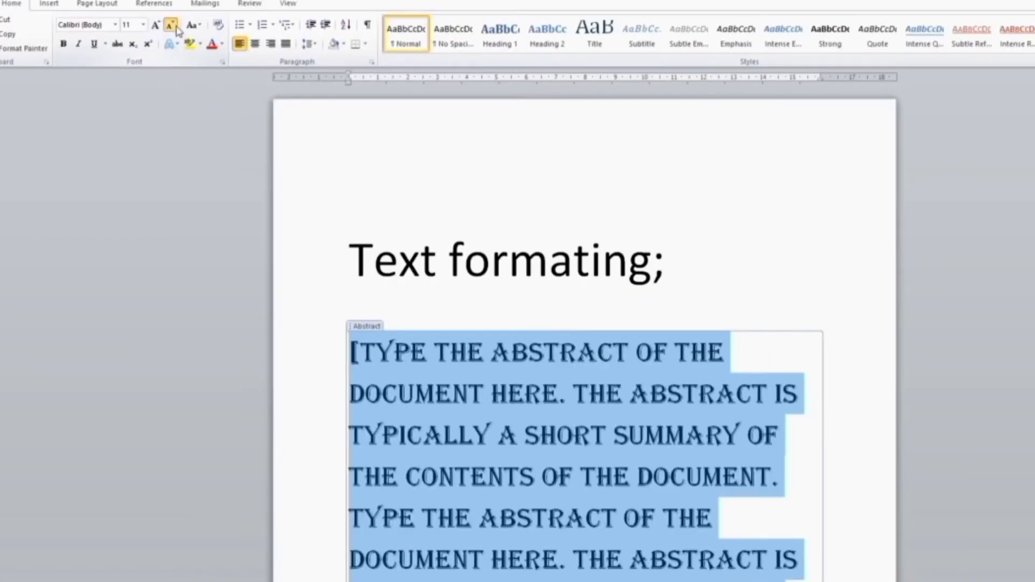
{"action": "left_click", "coordinate": [175, 27]}
{"action": "left_click", "coordinate": [175, 27]}
{"action": "left_click", "coordinate": [175, 27]}
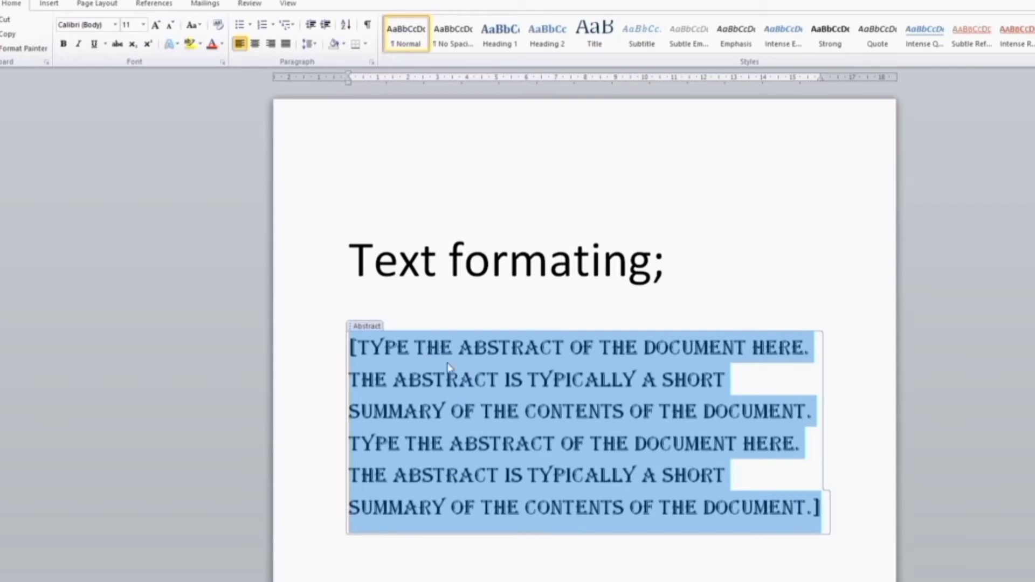
{"action": "left_click", "coordinate": [465, 301]}
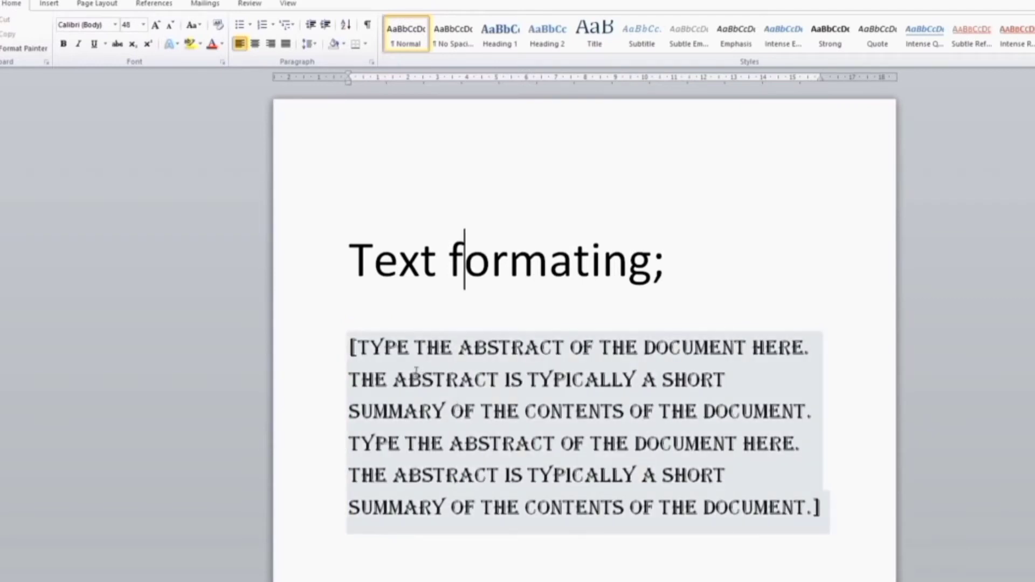
Format the abstract paragraph as bold, italic and underlined, and show the available underline styles.
{"action": "left_click", "coordinate": [355, 350]}
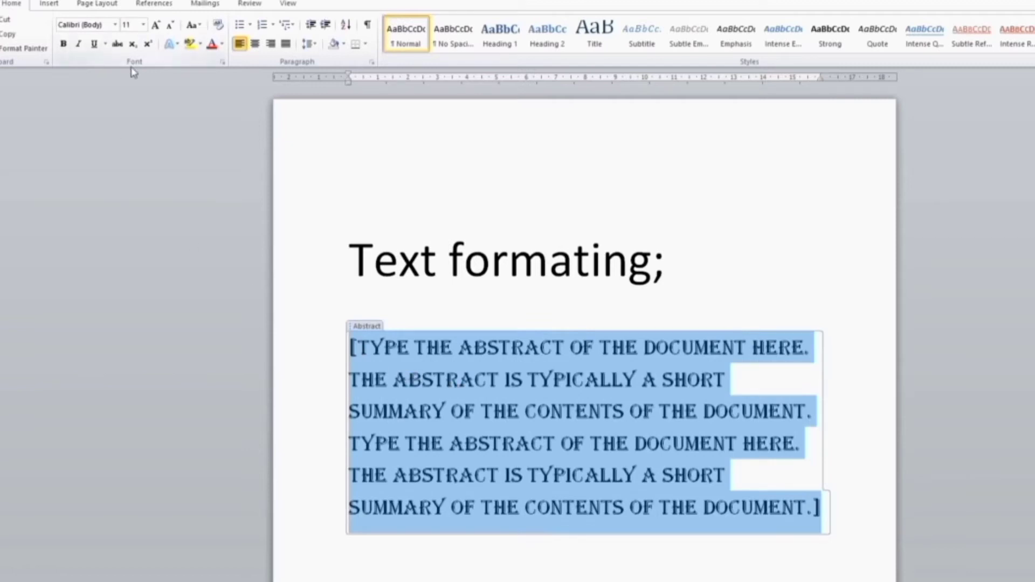
{"action": "left_click", "coordinate": [64, 45]}
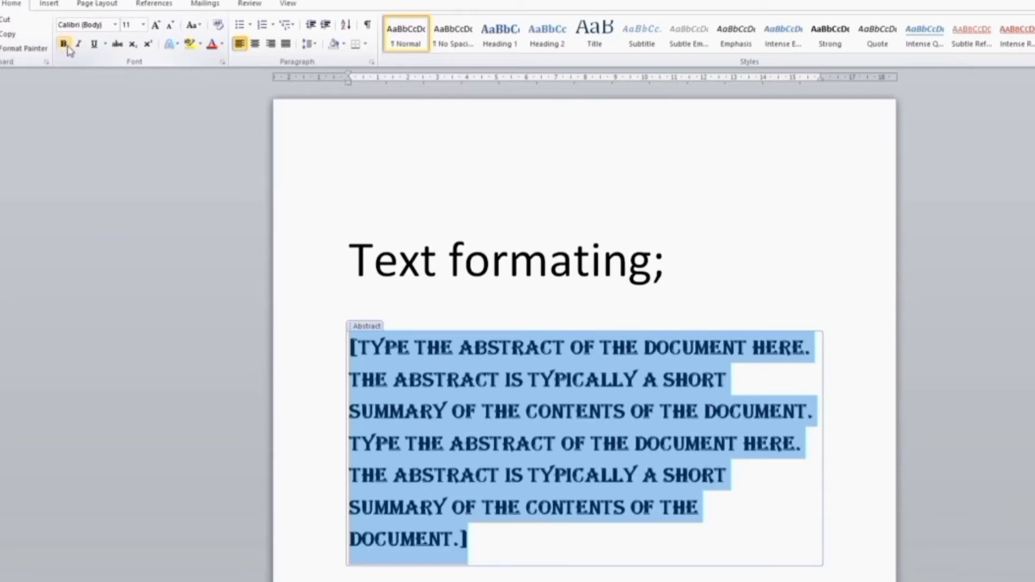
{"action": "left_click", "coordinate": [80, 45]}
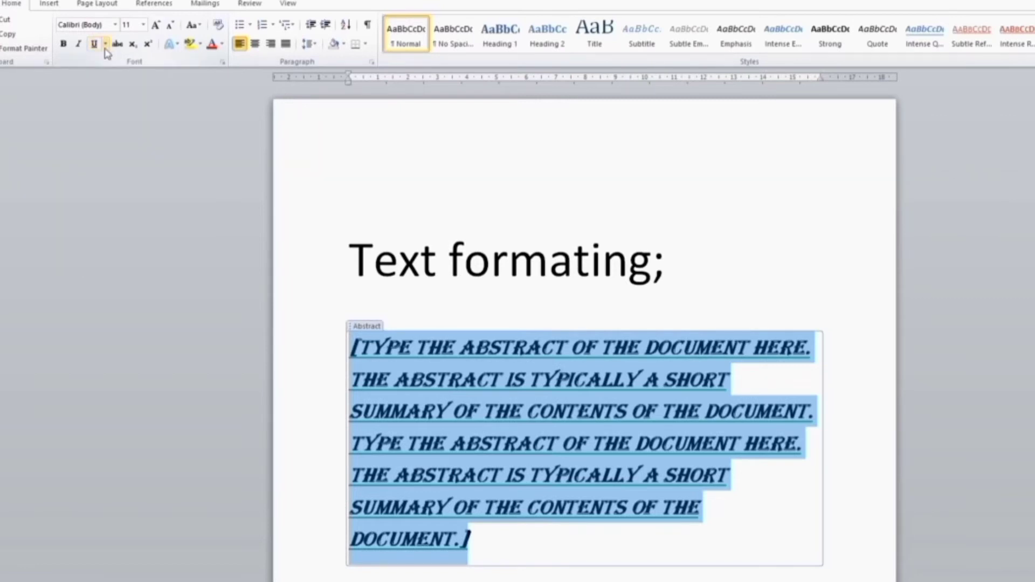
{"action": "left_click", "coordinate": [106, 46]}
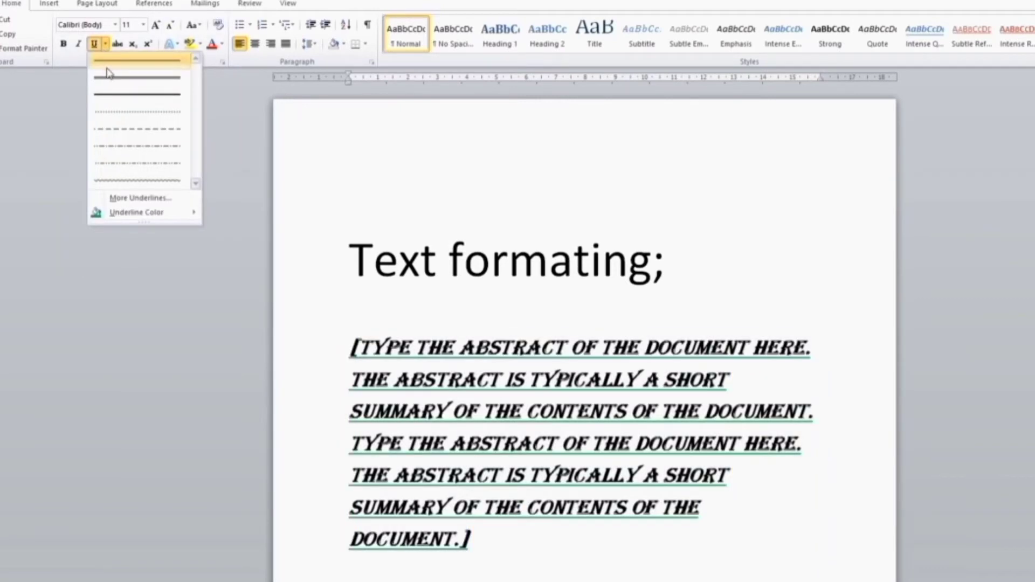
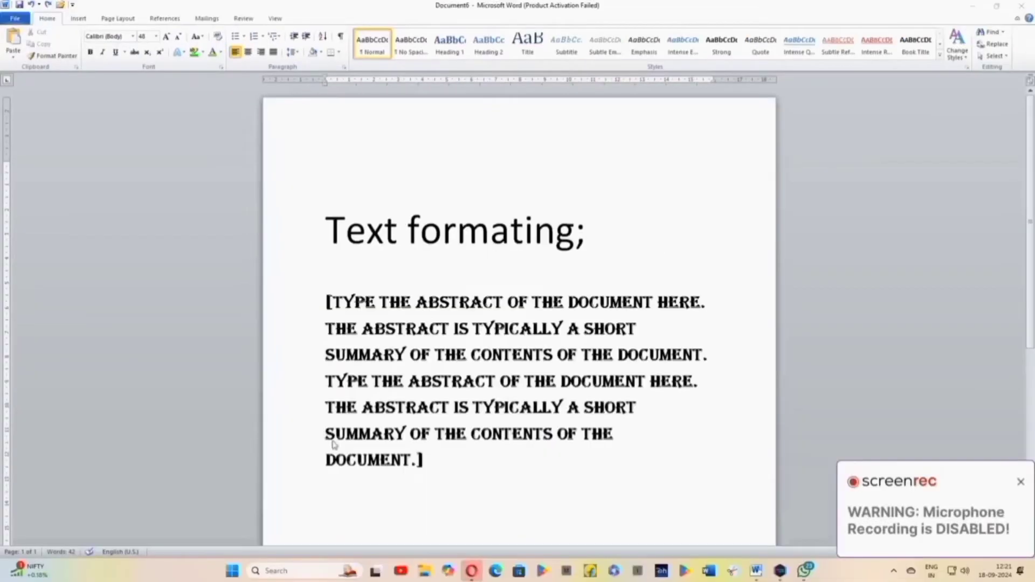
Change the font color of the whole abstract paragraph to the standard light green.
{"action": "left_click", "coordinate": [1020, 483]}
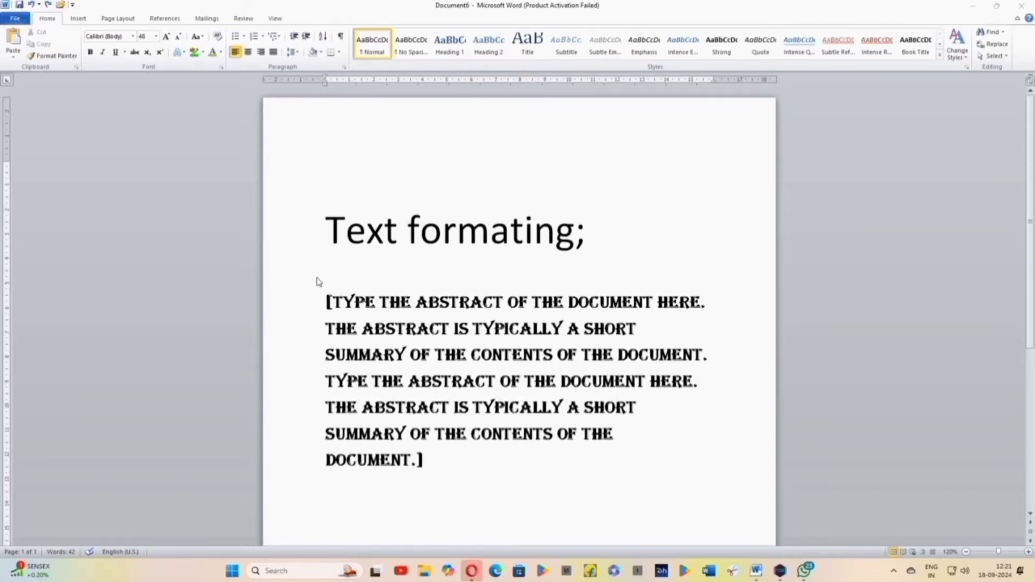
{"action": "left_click", "coordinate": [326, 303]}
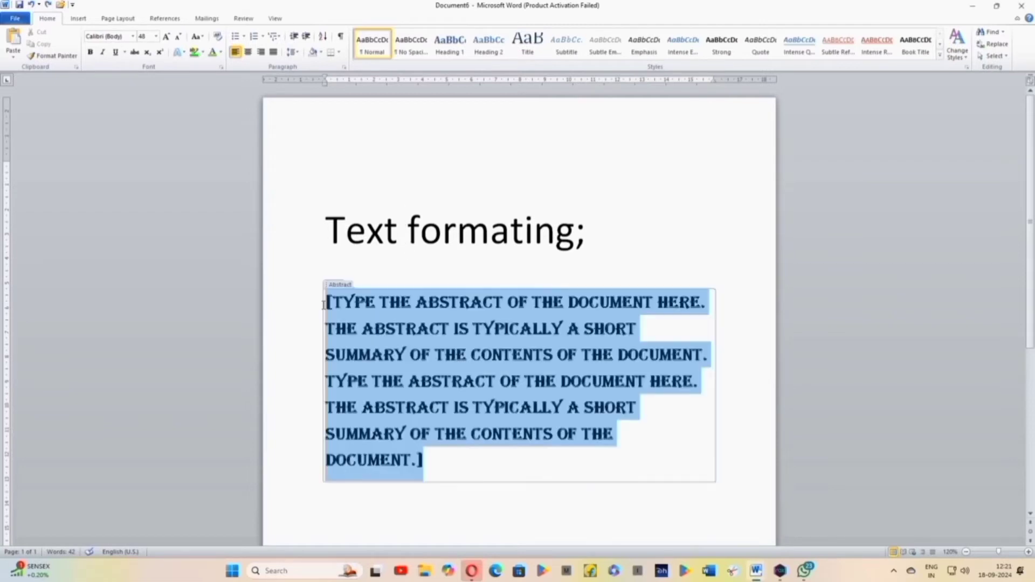
{"action": "left_click", "coordinate": [222, 52]}
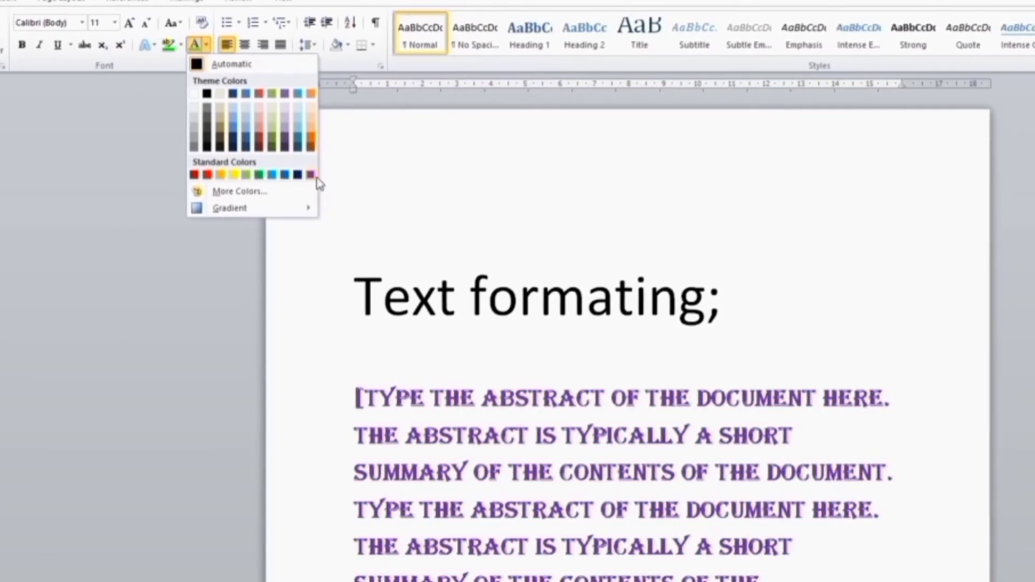
{"action": "left_click", "coordinate": [246, 173]}
{"action": "left_click", "coordinate": [337, 205]}
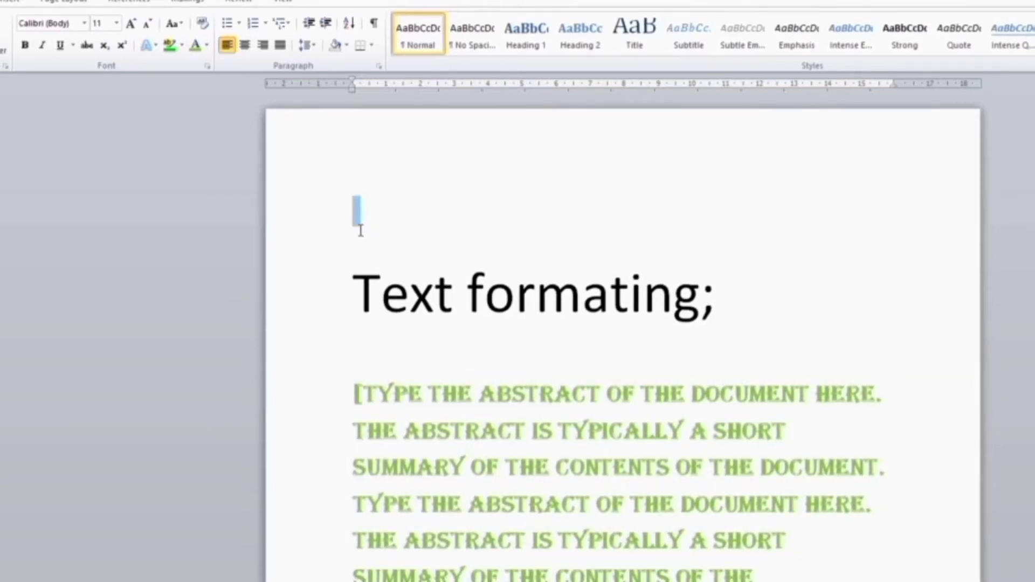
{"action": "left_click", "coordinate": [360, 228]}
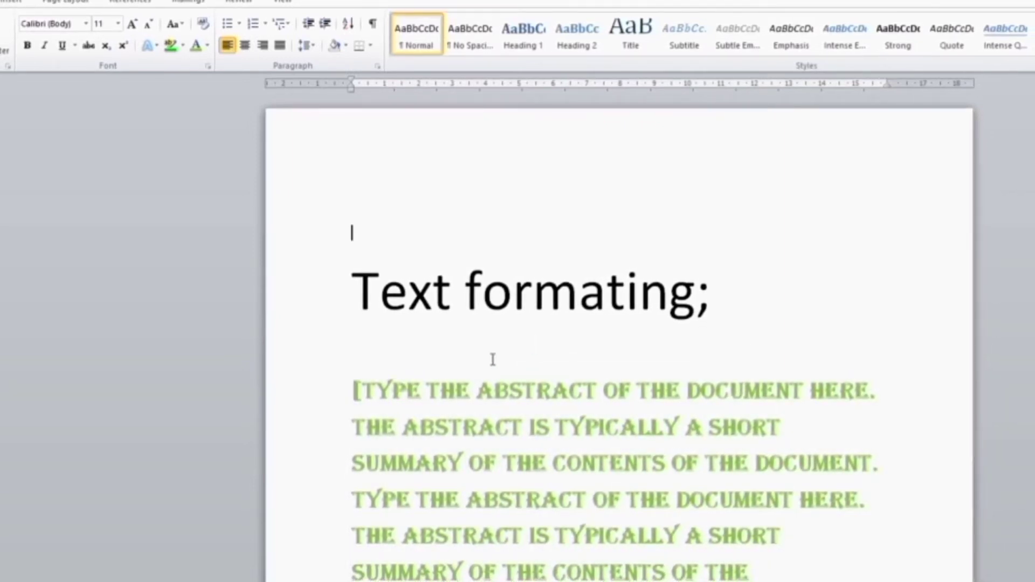
{"action": "left_click", "coordinate": [366, 393]}
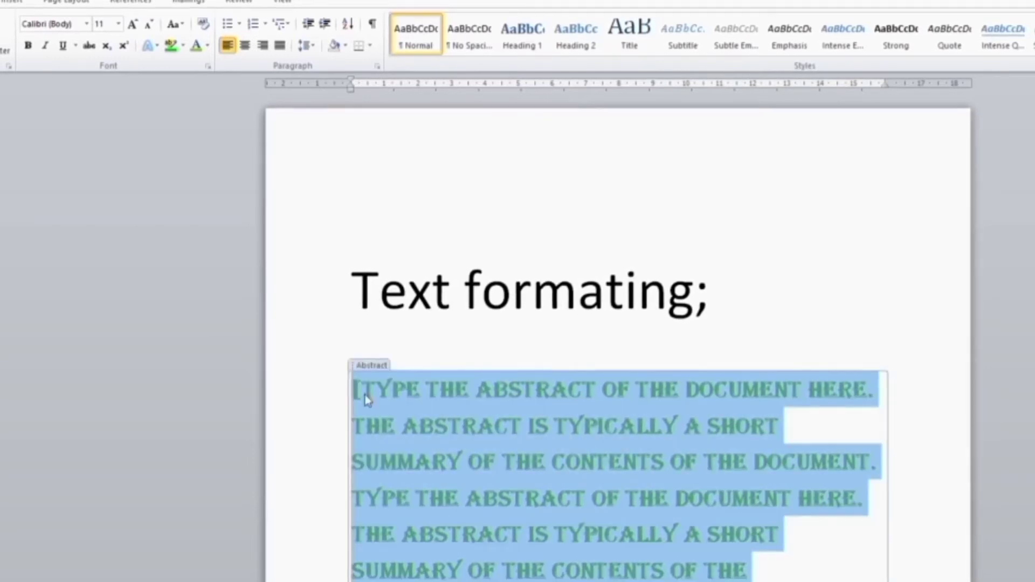
{"action": "left_click", "coordinate": [371, 365]}
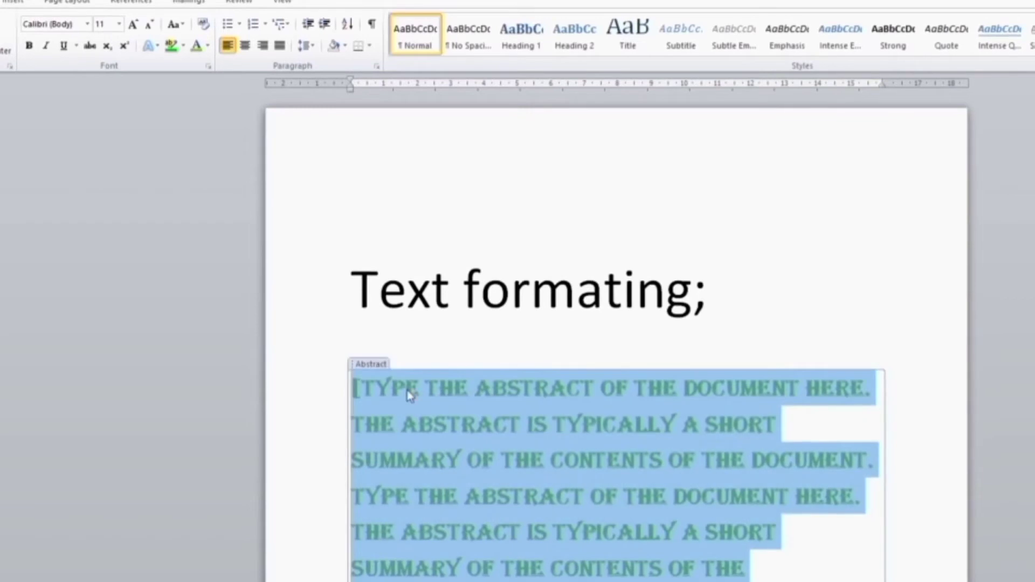
{"action": "left_click", "coordinate": [425, 330]}
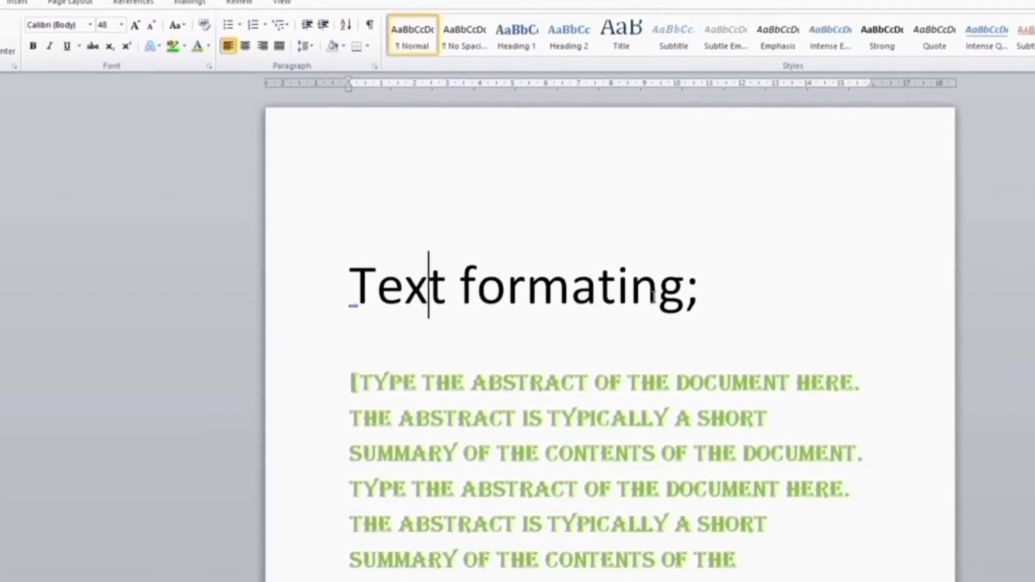
Highlight the heading "Text formating;" in bright green, and re-highlight its words without the semicolon in turquoise.
{"action": "left_click", "coordinate": [329, 296]}
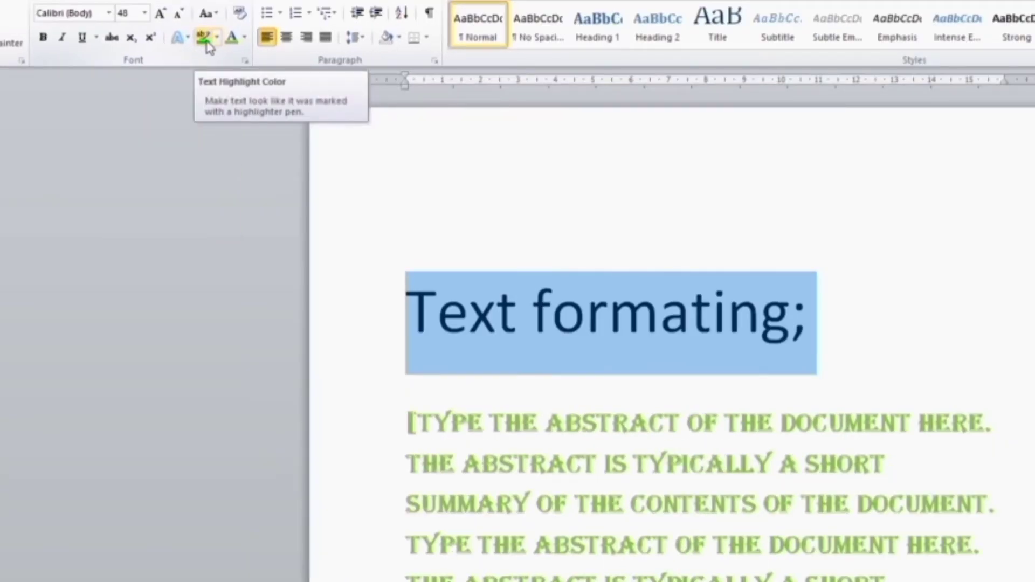
{"action": "left_click", "coordinate": [205, 41]}
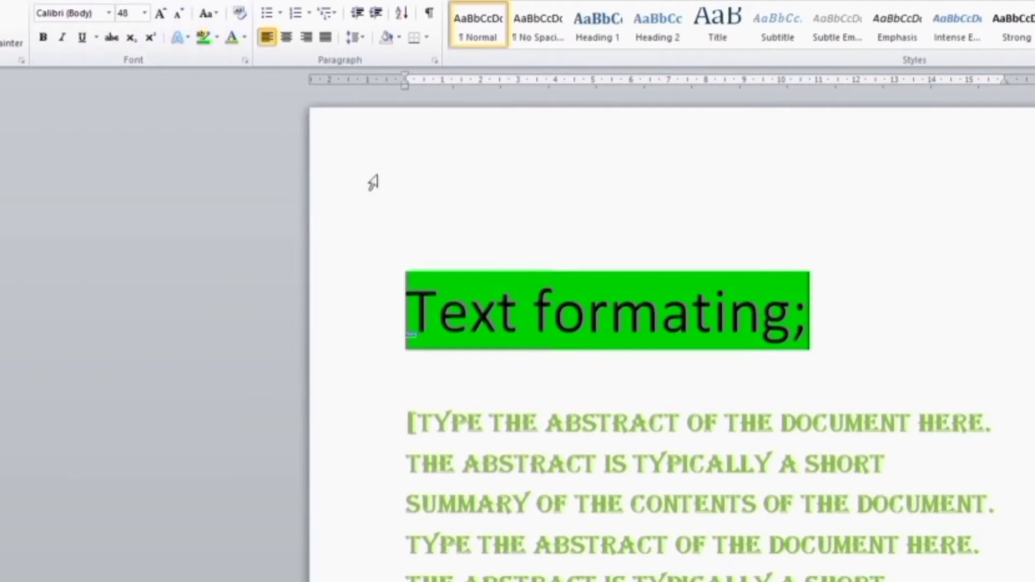
{"action": "left_click", "coordinate": [217, 37]}
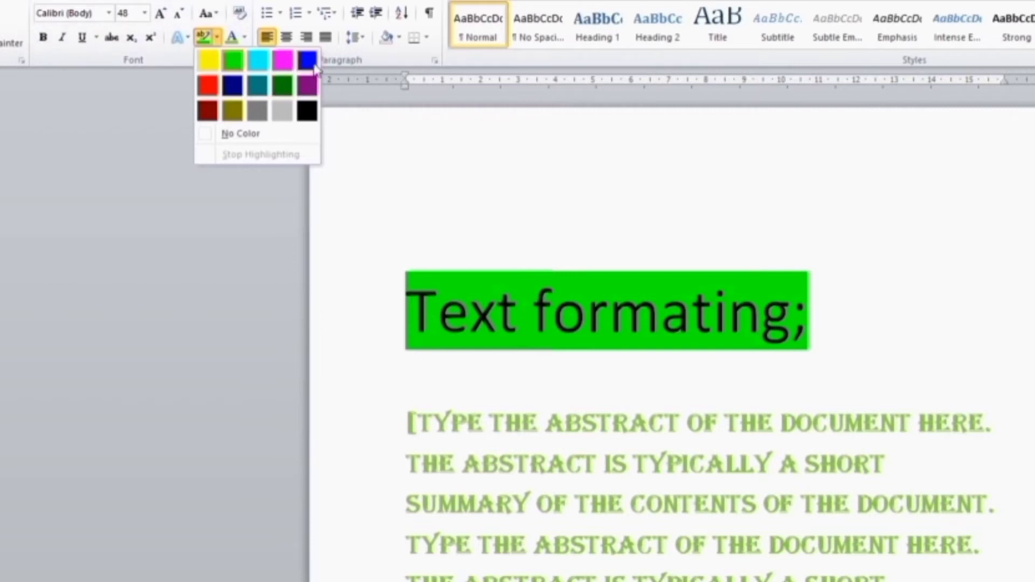
{"action": "left_click", "coordinate": [261, 67]}
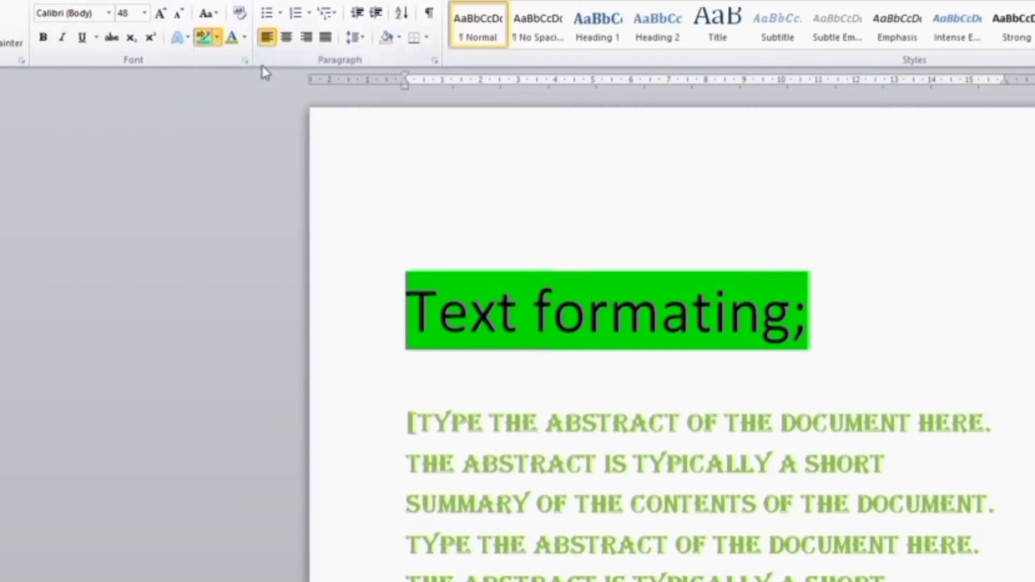
{"action": "left_click_drag", "start_coordinate": [408, 294], "coordinate": [615, 296]}
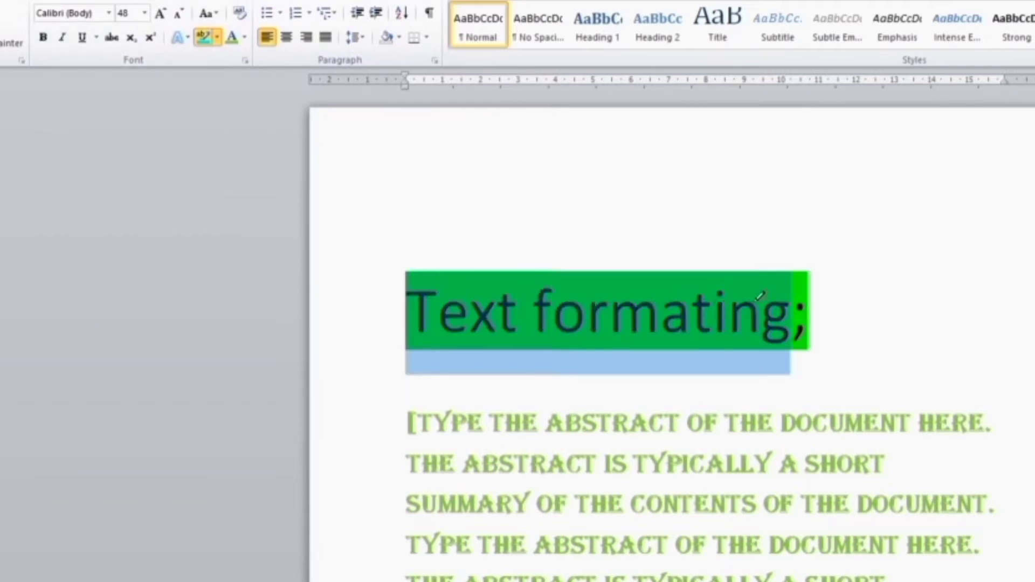
{"action": "left_click_drag", "start_coordinate": [792, 296], "coordinate": [792, 295]}
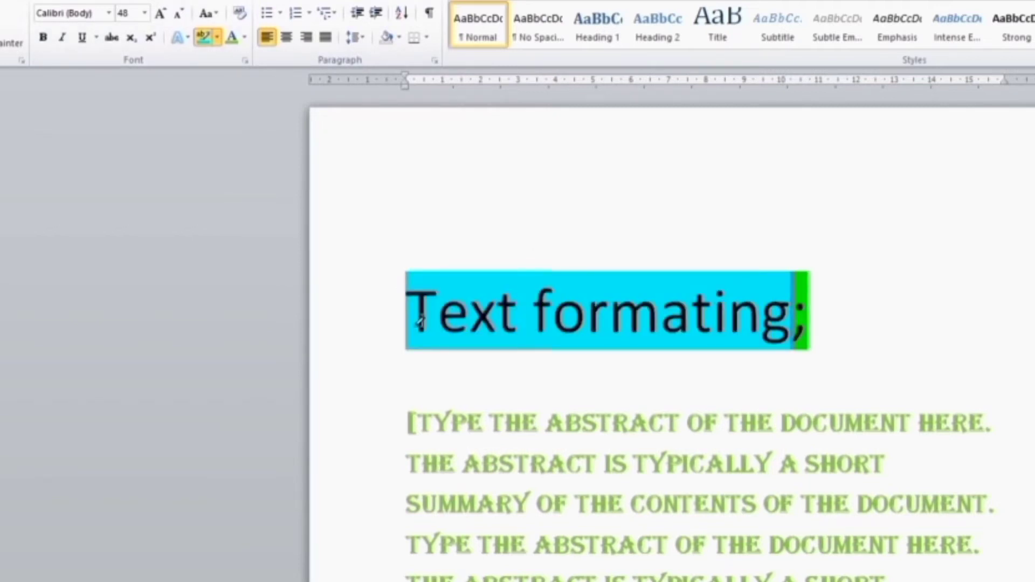
Change the highlight of the heading words "Text formating" to pink, leaving out the semicolon.
{"action": "left_click", "coordinate": [216, 37]}
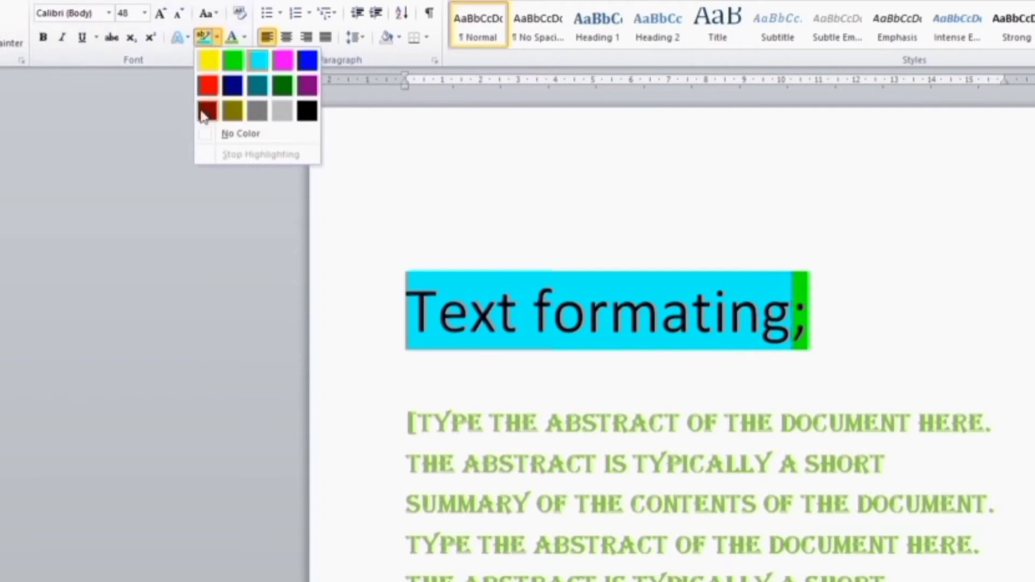
{"action": "left_click", "coordinate": [283, 60]}
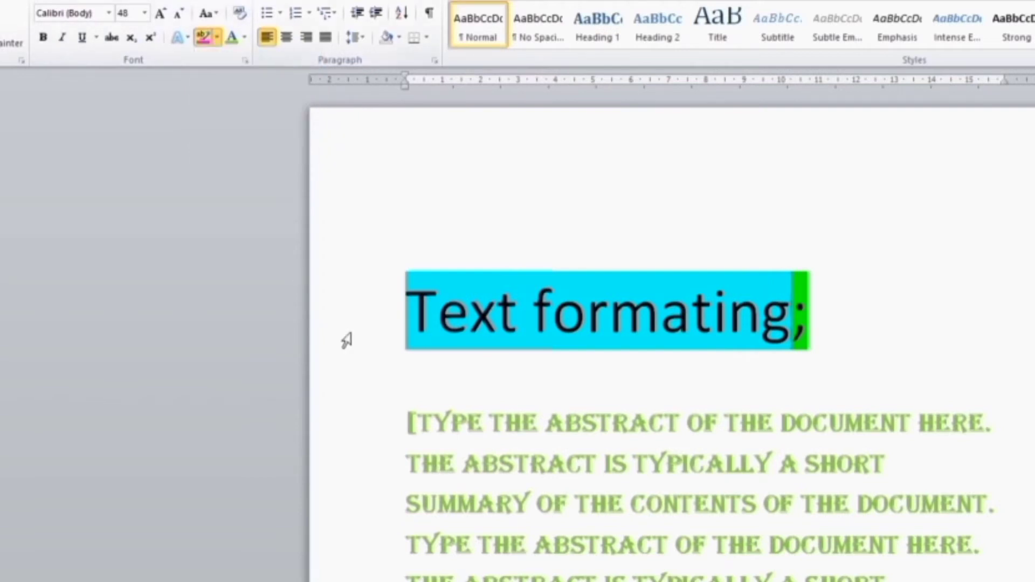
{"action": "left_click_drag", "start_coordinate": [407, 291], "coordinate": [687, 294]}
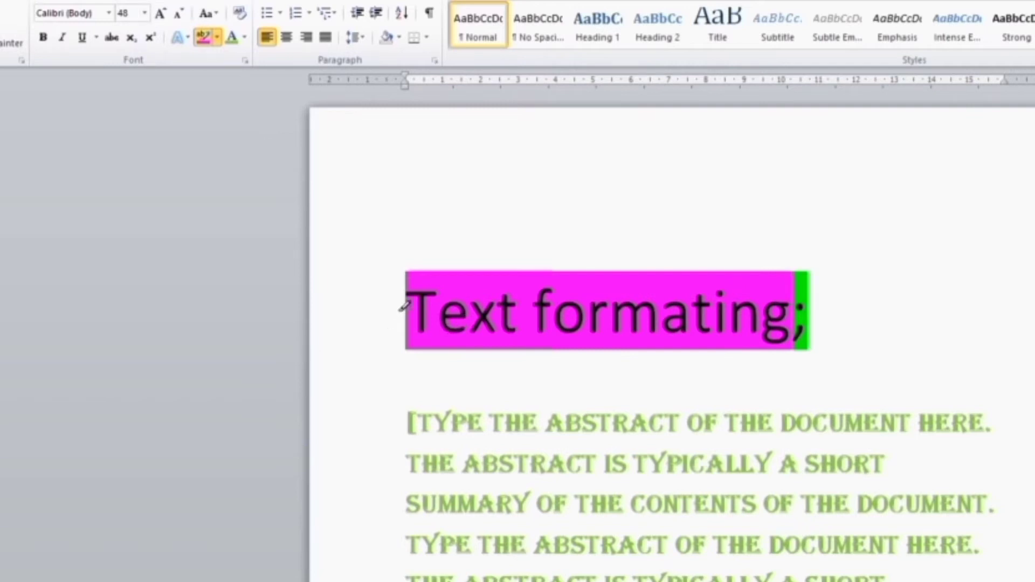
Remove the pink highlight from the heading words and the green highlight from the semicolon, and stop highlighting.
{"action": "left_click_drag", "start_coordinate": [405, 306], "coordinate": [606, 322]}
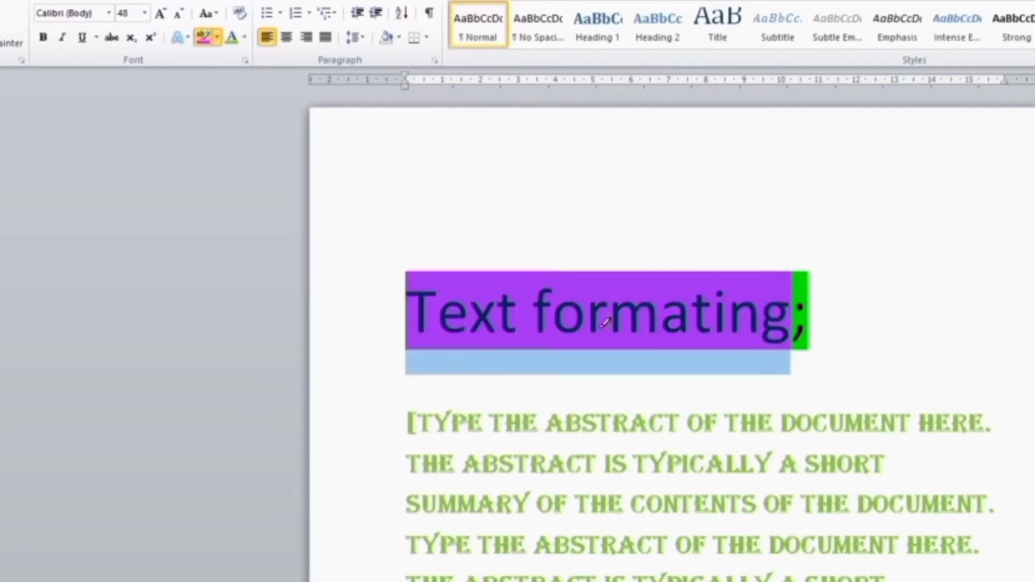
{"action": "left_click", "coordinate": [725, 327]}
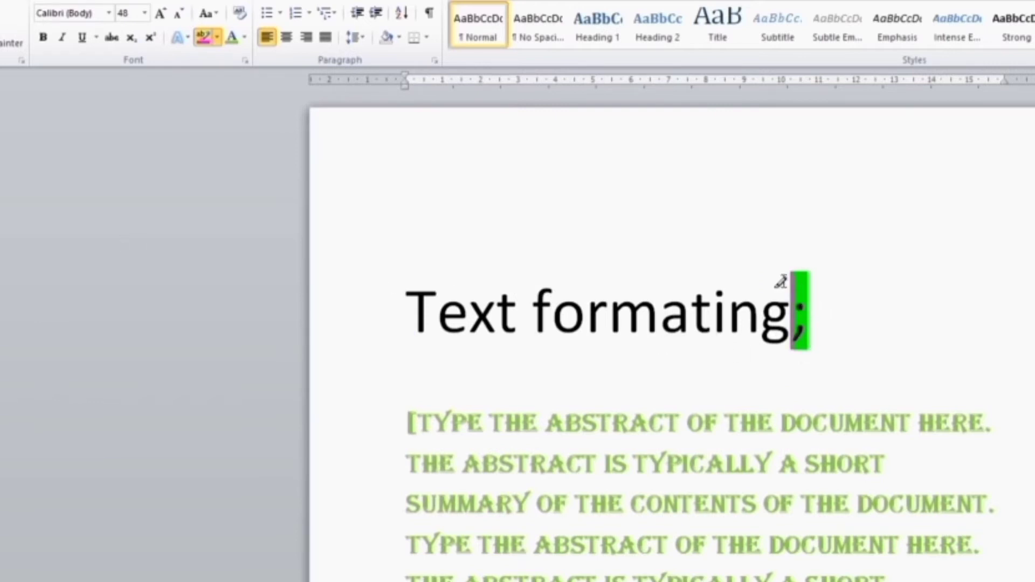
{"action": "left_click_drag", "start_coordinate": [788, 279], "coordinate": [848, 282]}
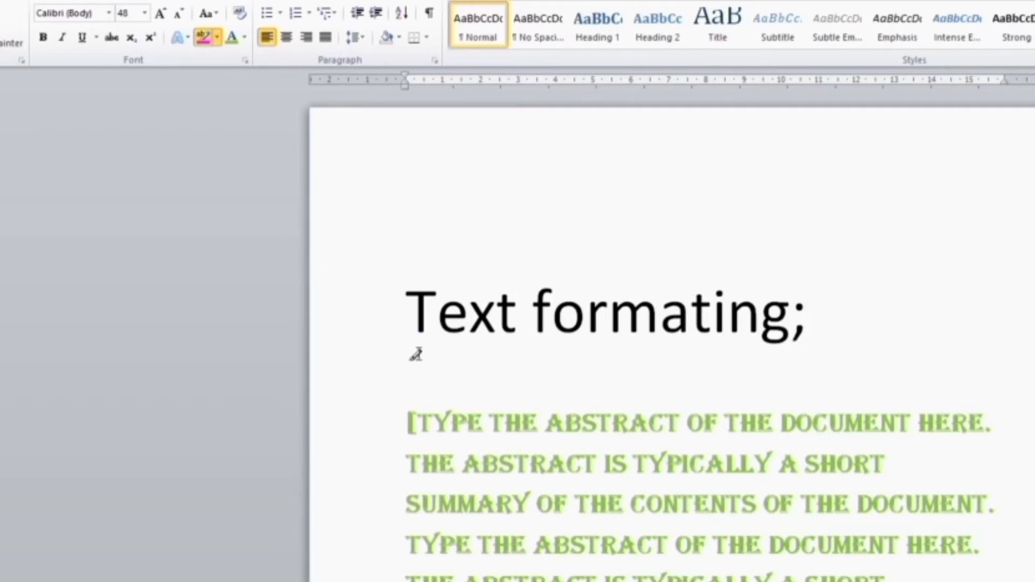
{"action": "left_click", "coordinate": [426, 374]}
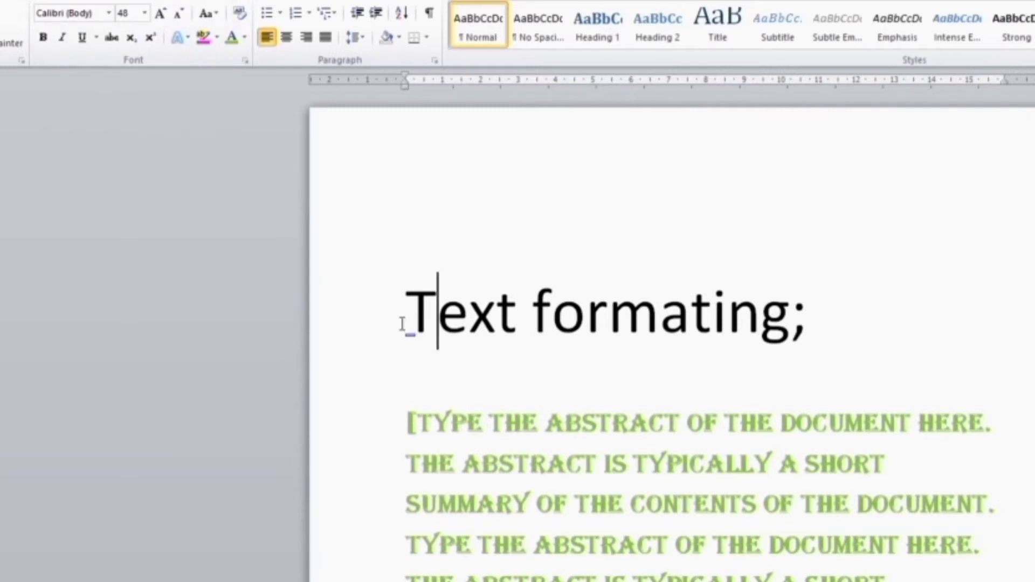
Apply the red-outlined, unfilled text effect to the heading words "Text formating", leaving out the semicolon.
{"action": "left_click_drag", "start_coordinate": [406, 312], "coordinate": [631, 324]}
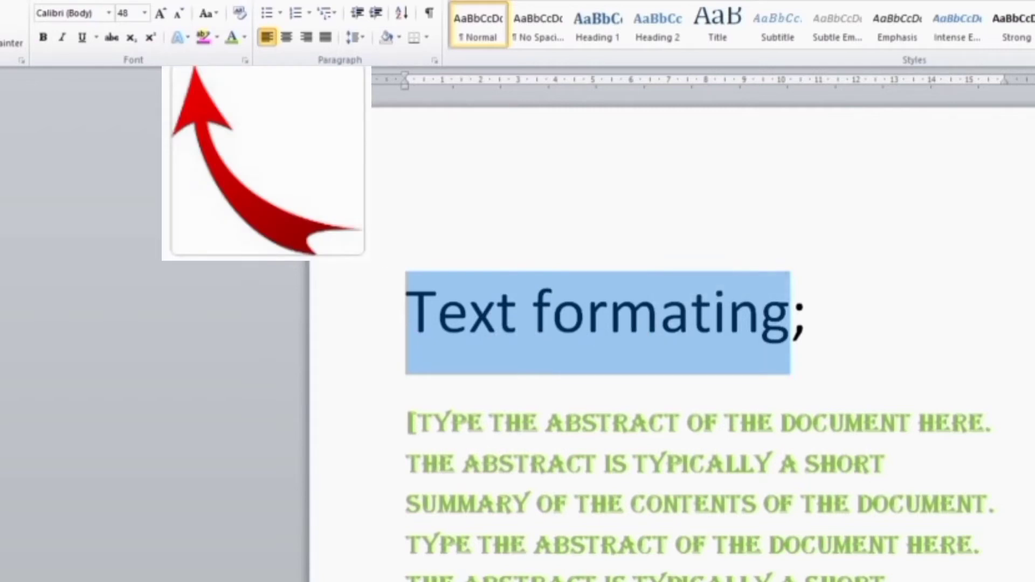
{"action": "left_click", "coordinate": [181, 38]}
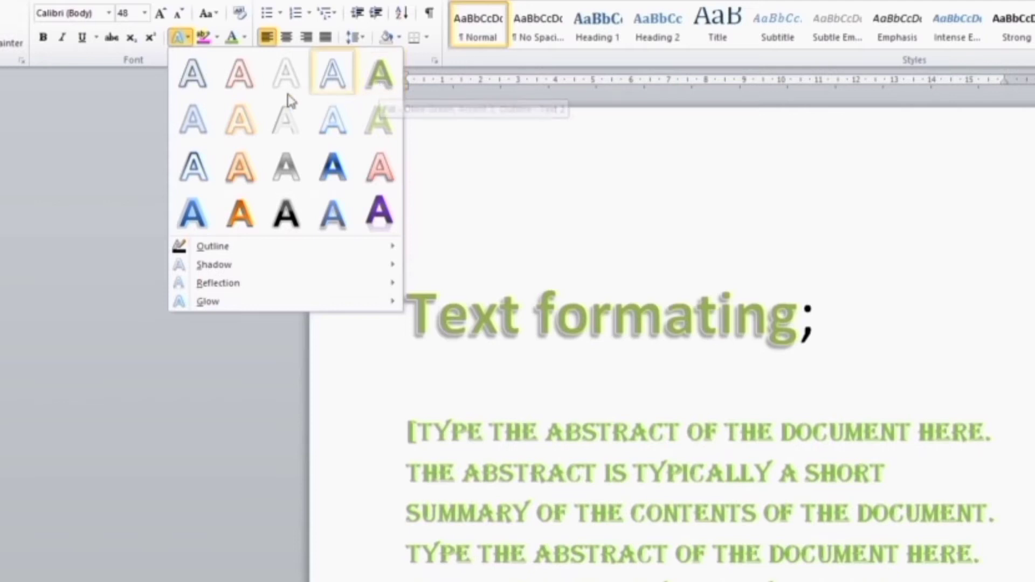
{"action": "left_click", "coordinate": [238, 97]}
{"action": "left_click", "coordinate": [506, 337]}
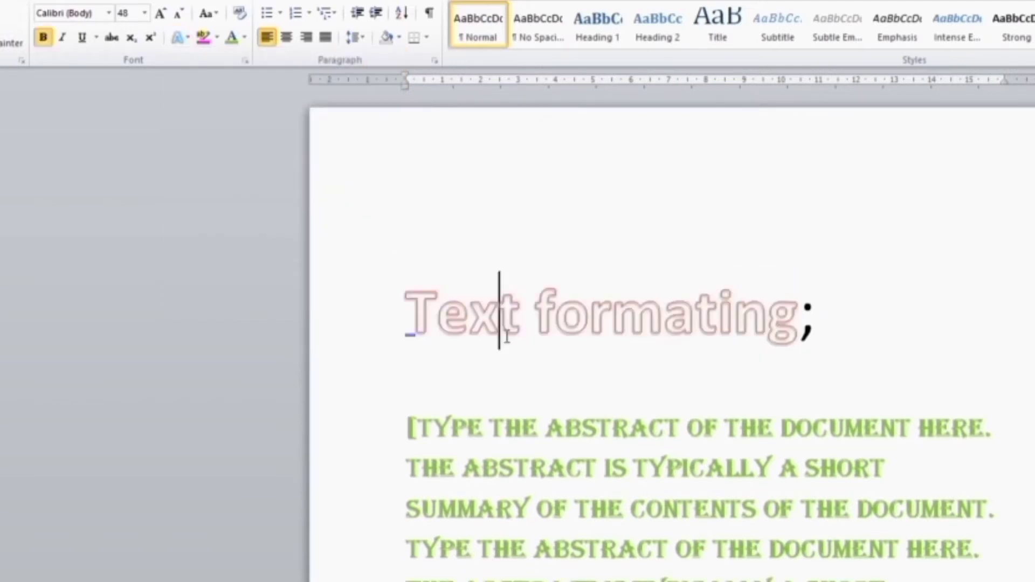
{"action": "left_click", "coordinate": [531, 364]}
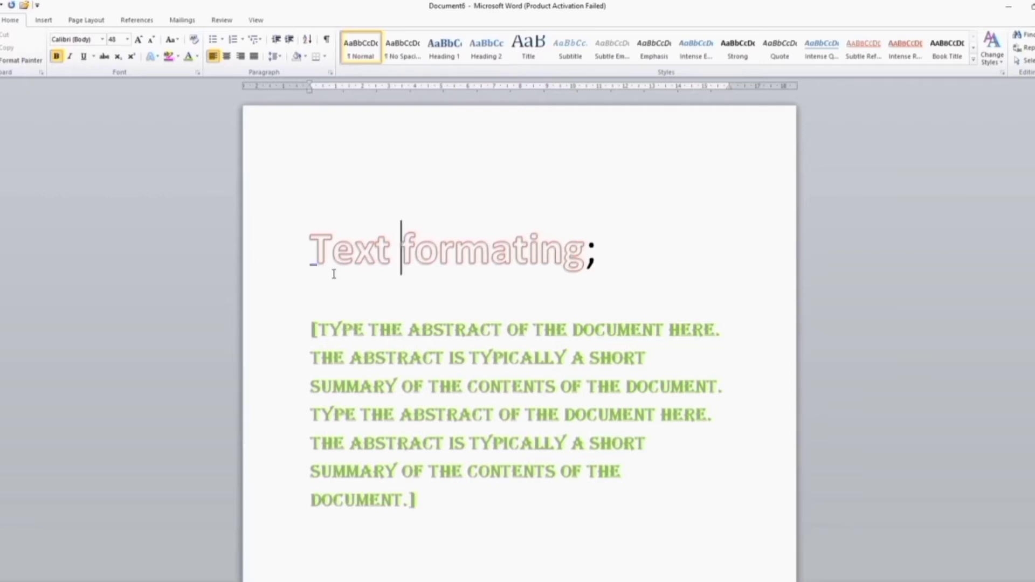
Delete the whole abstract paragraph below the heading and write "A2+B2" in its place.
{"action": "scroll", "coordinate": [342, 293], "scroll_direction": "down", "scroll_amount": 5}
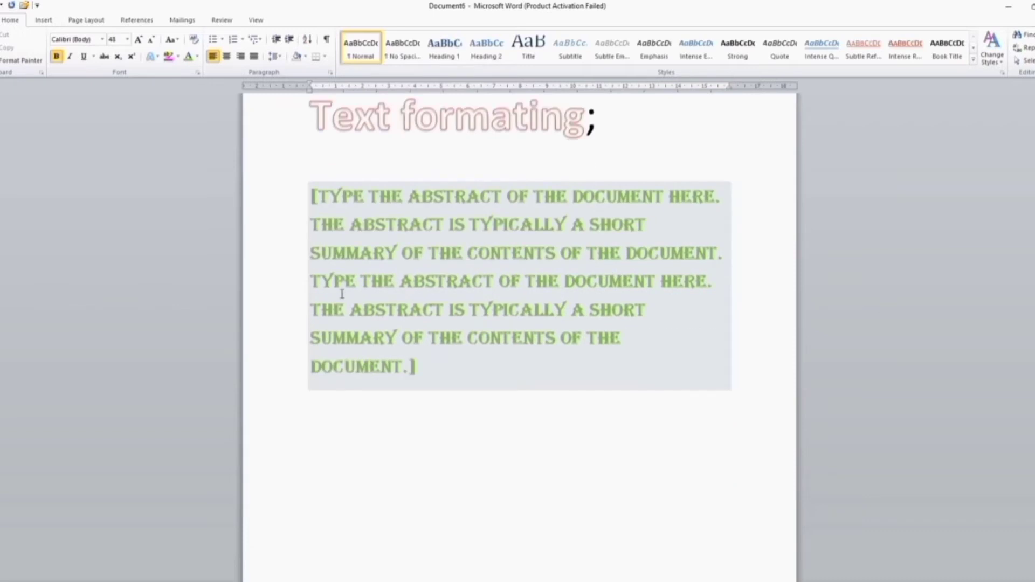
{"action": "left_click", "coordinate": [438, 353]}
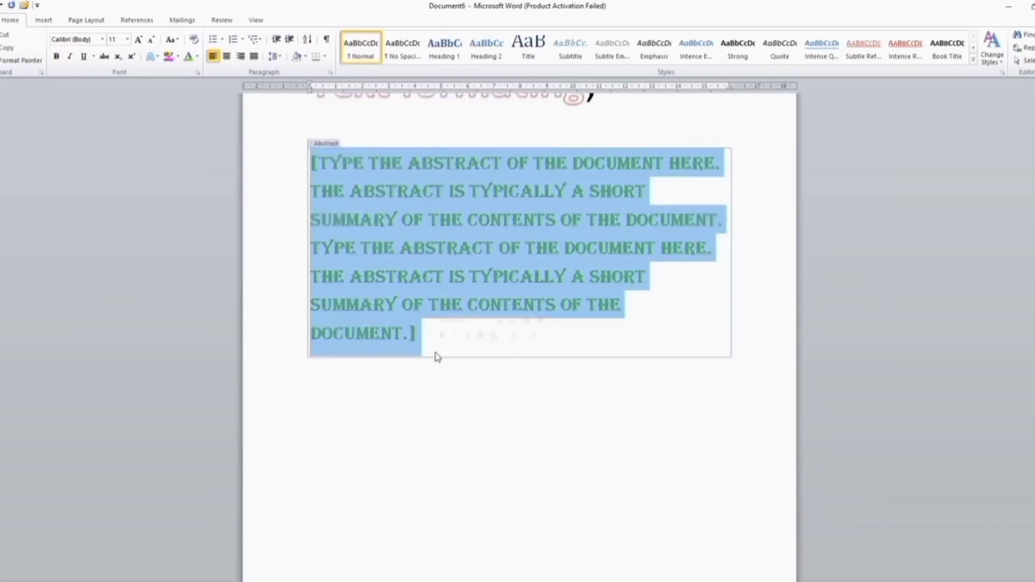
{"action": "key", "text": "Delete"}
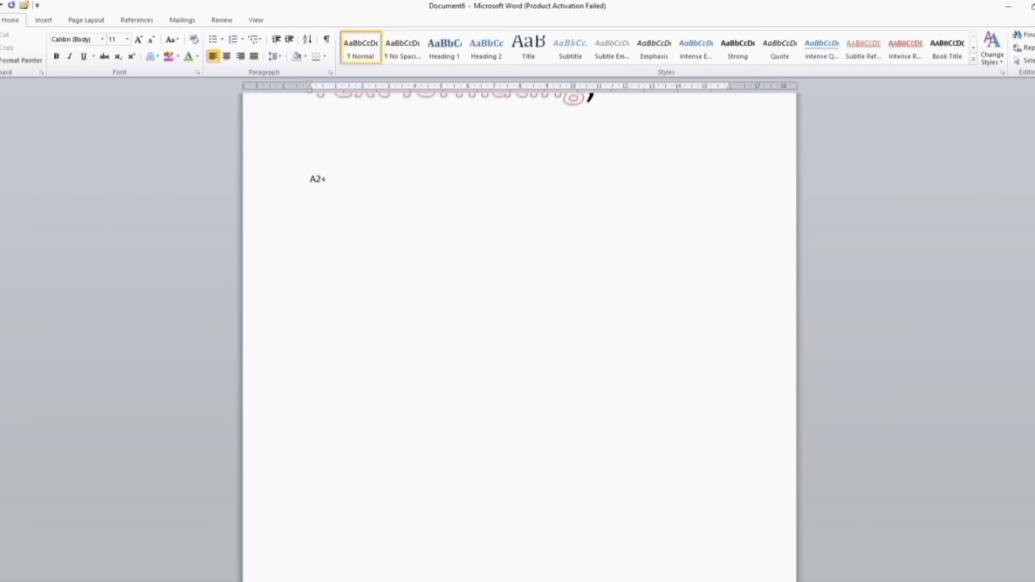
{"action": "type", "text": "b"}
{"action": "key", "text": "BackSpace"}
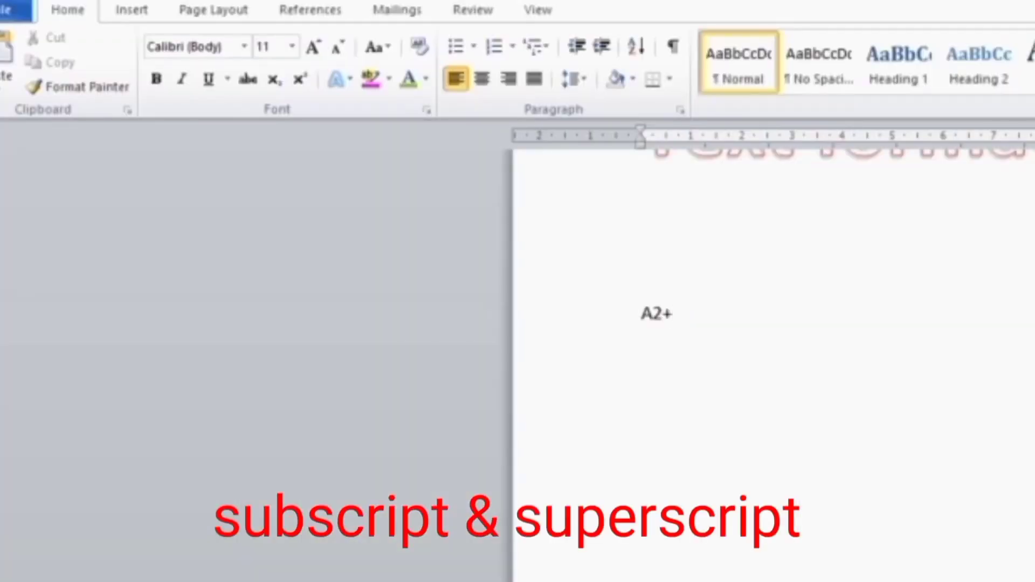
{"action": "type", "text": "B2"}
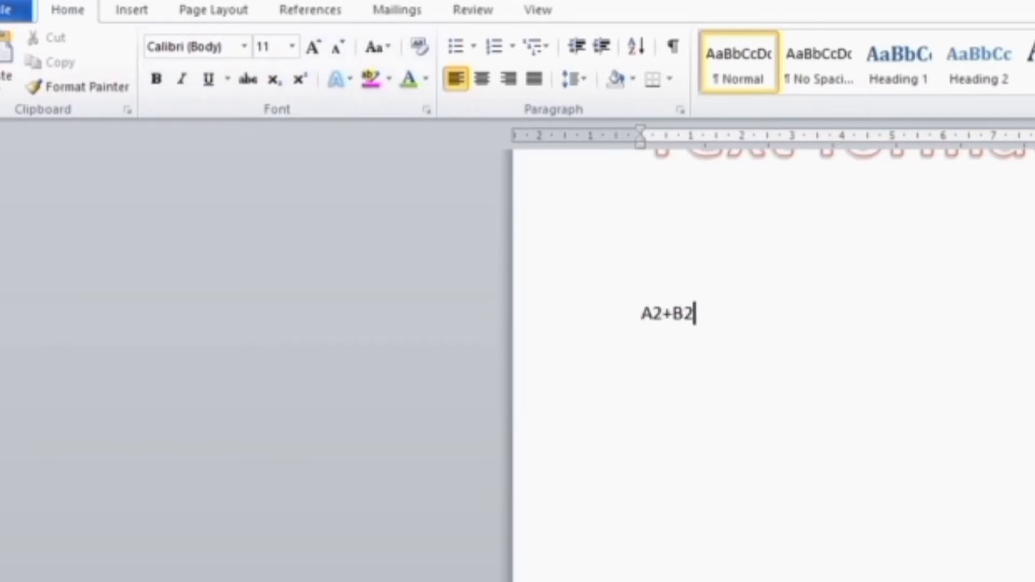
Format the 2 after the A in "A2+B2" as superscript.
{"action": "left_click", "coordinate": [663, 314]}
{"action": "left_click_drag", "start_coordinate": [662, 313], "coordinate": [656, 324]}
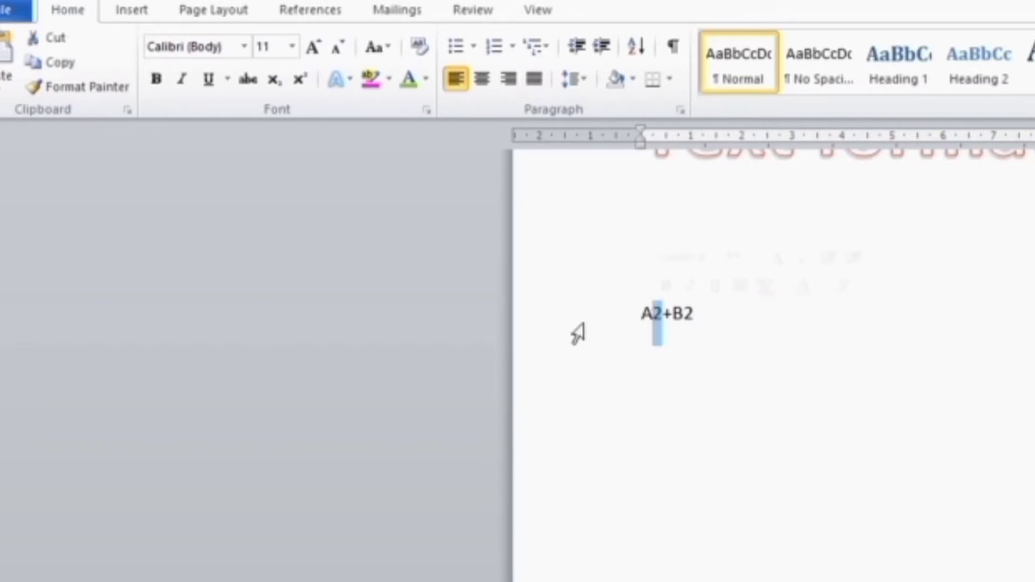
{"action": "left_click", "coordinate": [301, 80]}
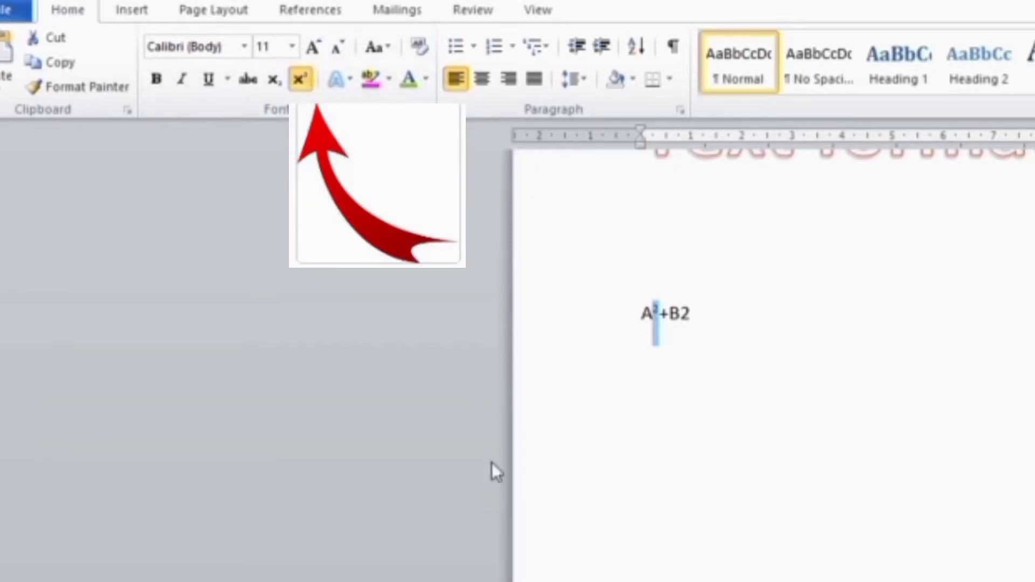
Format the 2 after the B in the expression as subscript, and deselect it.
{"action": "left_click", "coordinate": [682, 312]}
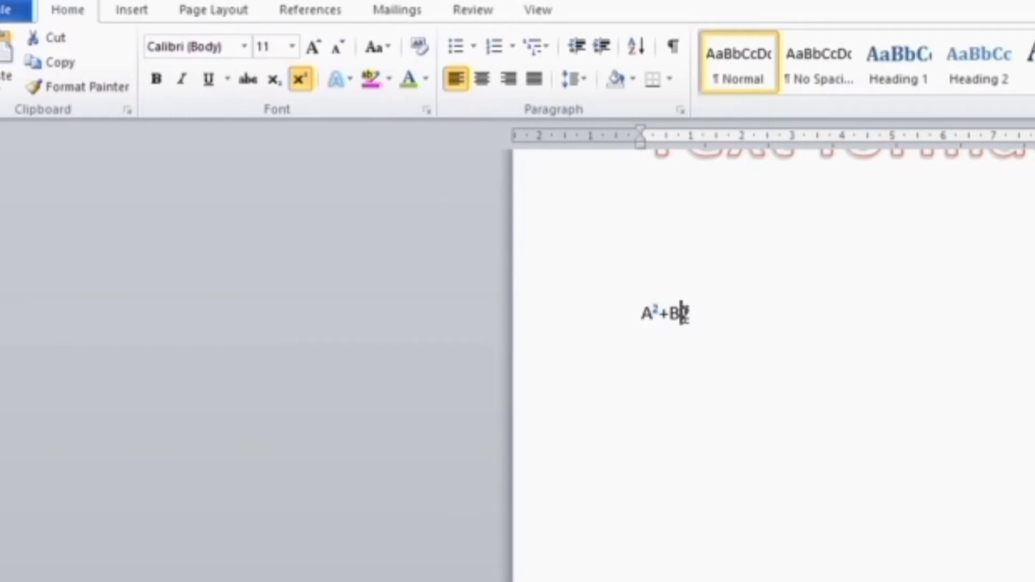
{"action": "left_click_drag", "start_coordinate": [682, 313], "coordinate": [690, 313]}
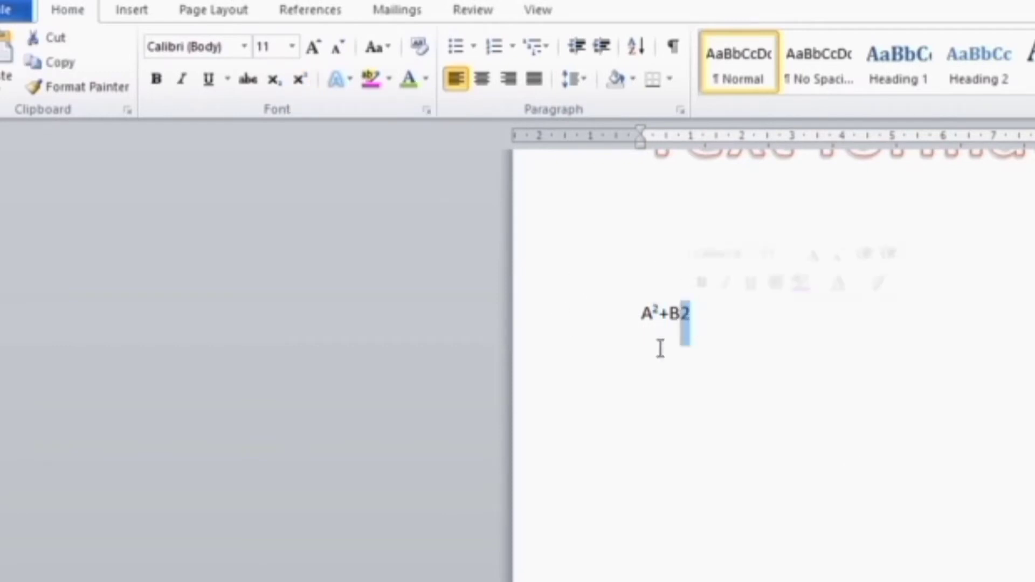
{"action": "left_click", "coordinate": [274, 81]}
{"action": "left_click", "coordinate": [816, 332]}
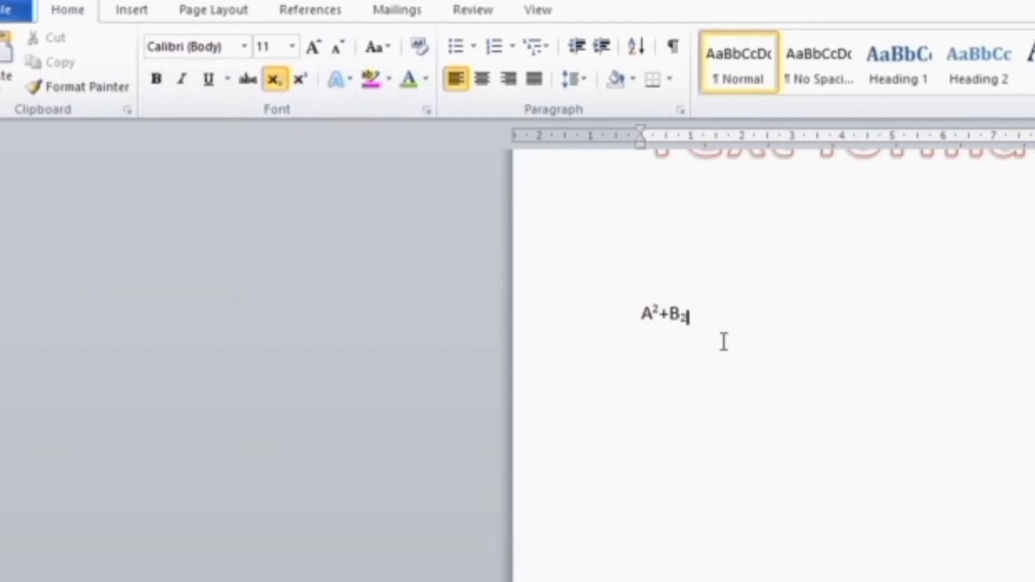
Add a new line below the expression containing the channel owner's name followed by "youtube".
{"action": "scroll", "coordinate": [694, 391], "scroll_direction": "up", "scroll_amount": 5}
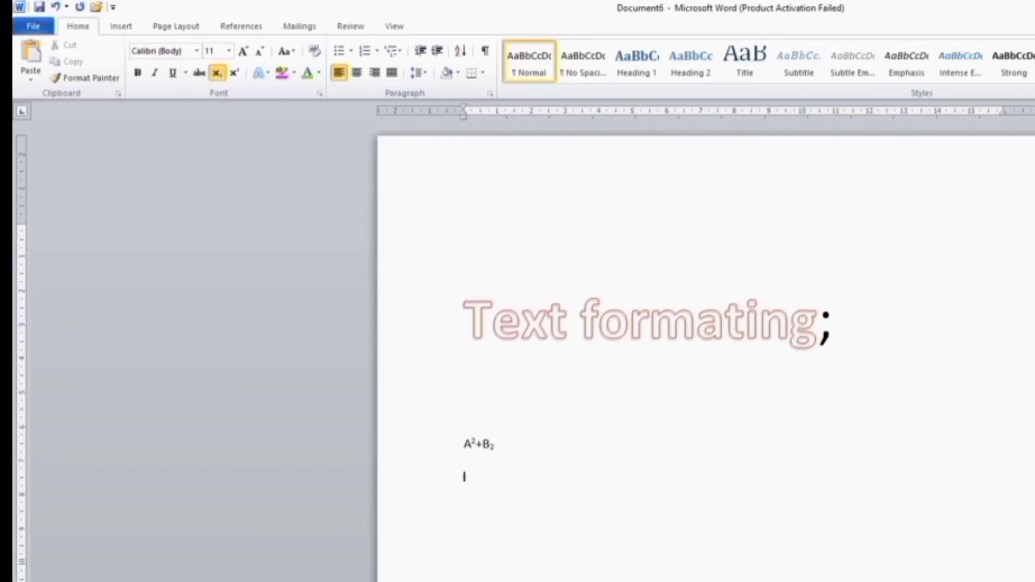
{"action": "key", "text": "Return"}
{"action": "type", "text": "mammu bhai youtube"}
Set the font size of the new line ending in "youtube" to 24, and place the cursor at its end.
{"action": "left_click_drag", "start_coordinate": [458, 476], "coordinate": [577, 487]}
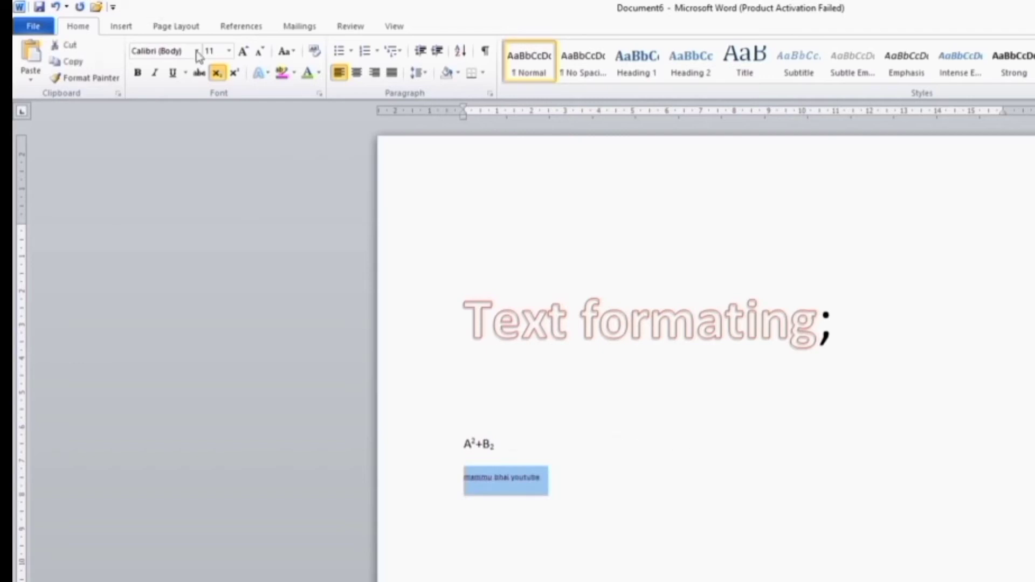
{"action": "left_click", "coordinate": [229, 50]}
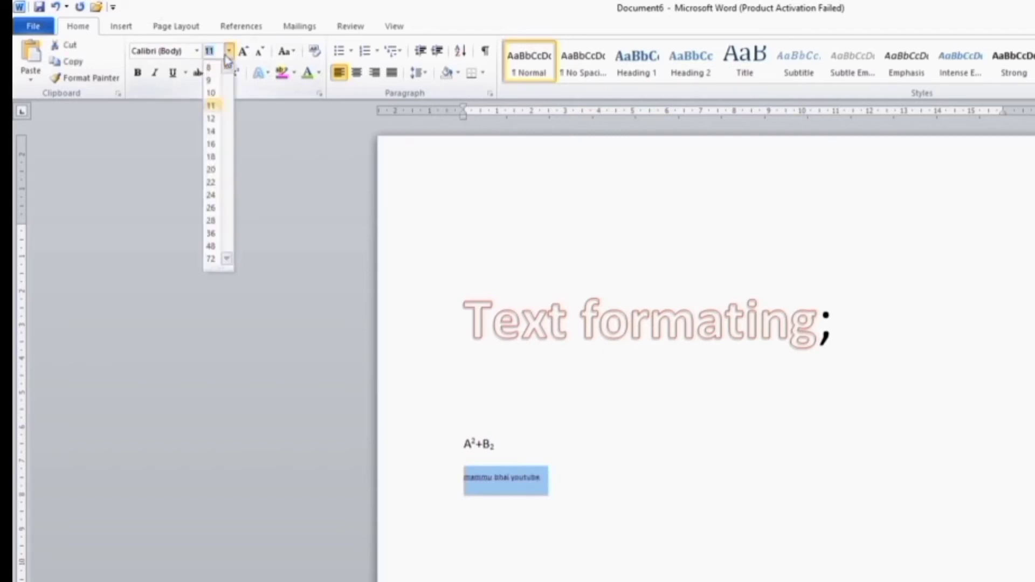
{"action": "left_click", "coordinate": [210, 195]}
{"action": "left_click", "coordinate": [633, 482]}
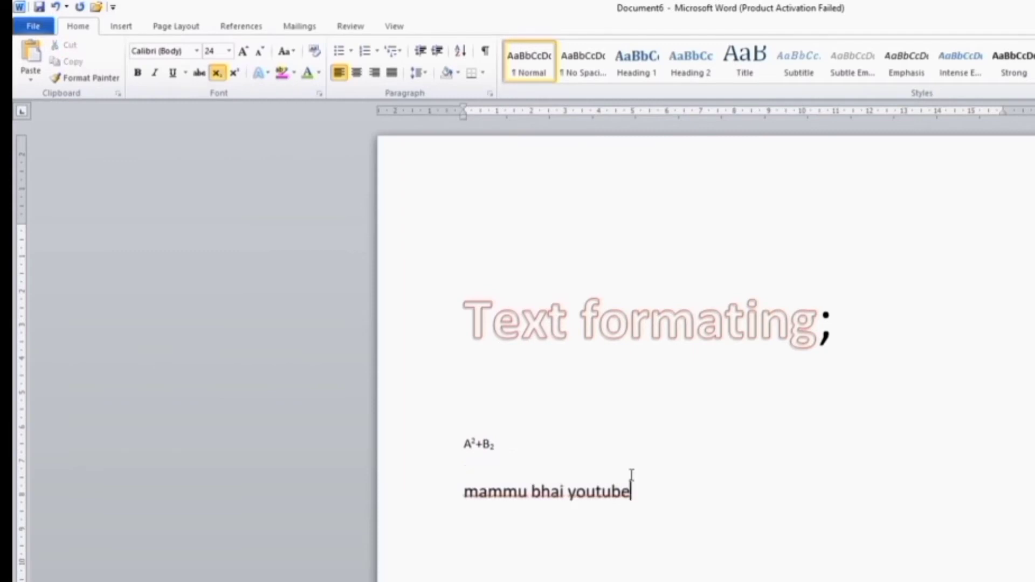
{"action": "left_click_drag", "start_coordinate": [462, 493], "coordinate": [593, 494]}
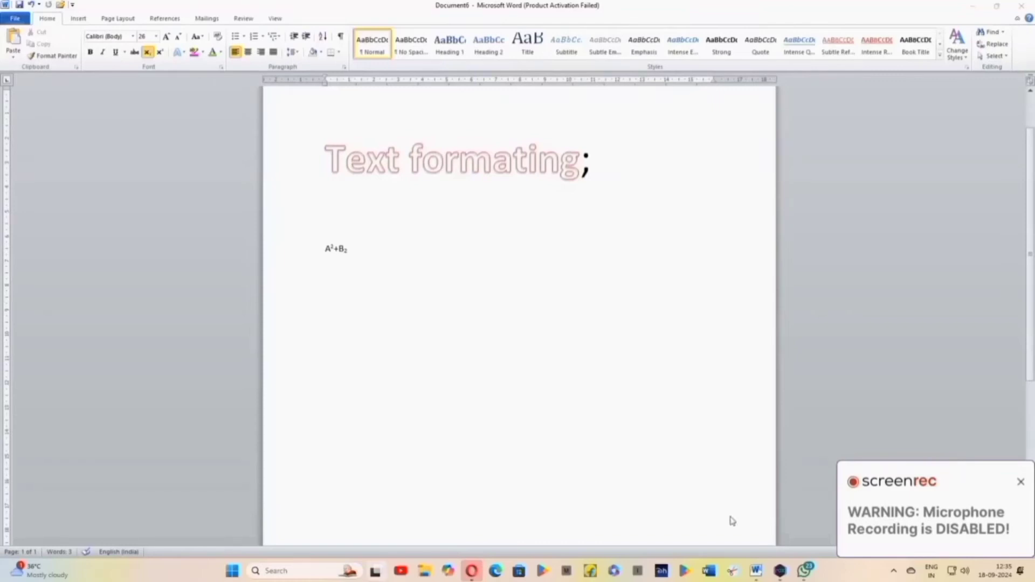
{"action": "left_click", "coordinate": [1022, 482]}
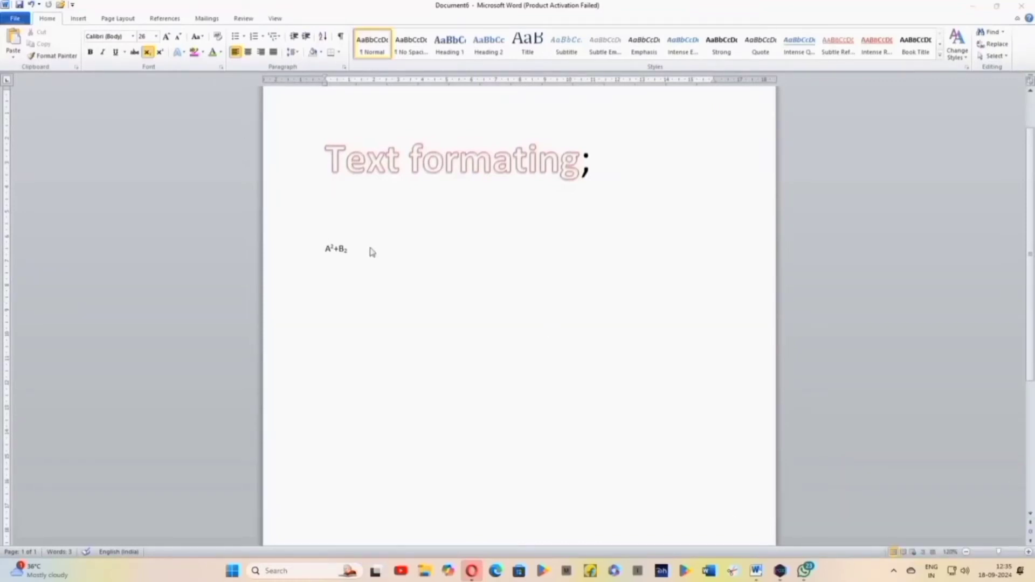
{"action": "left_click", "coordinate": [199, 38]}
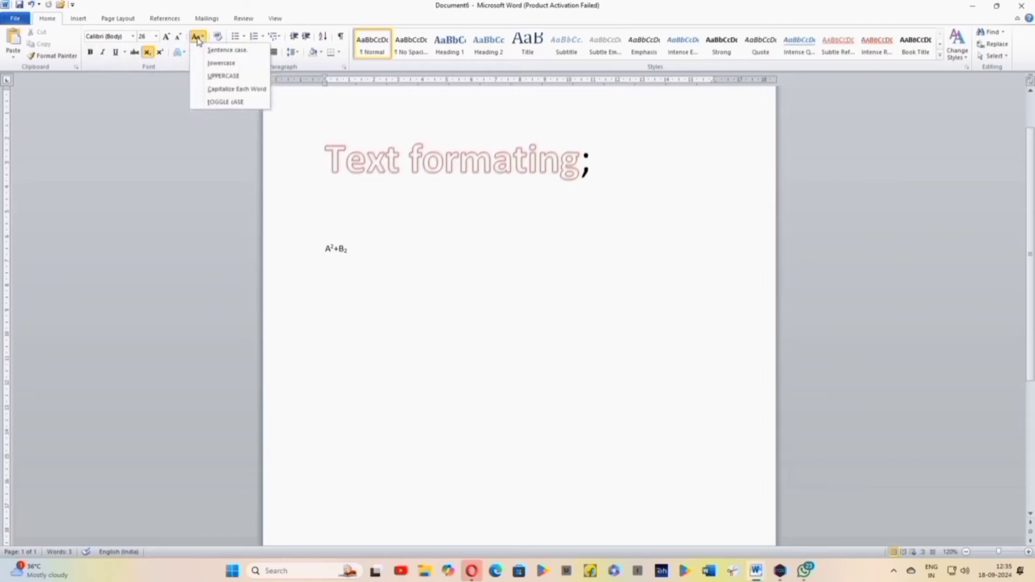
{"action": "left_click", "coordinate": [199, 39]}
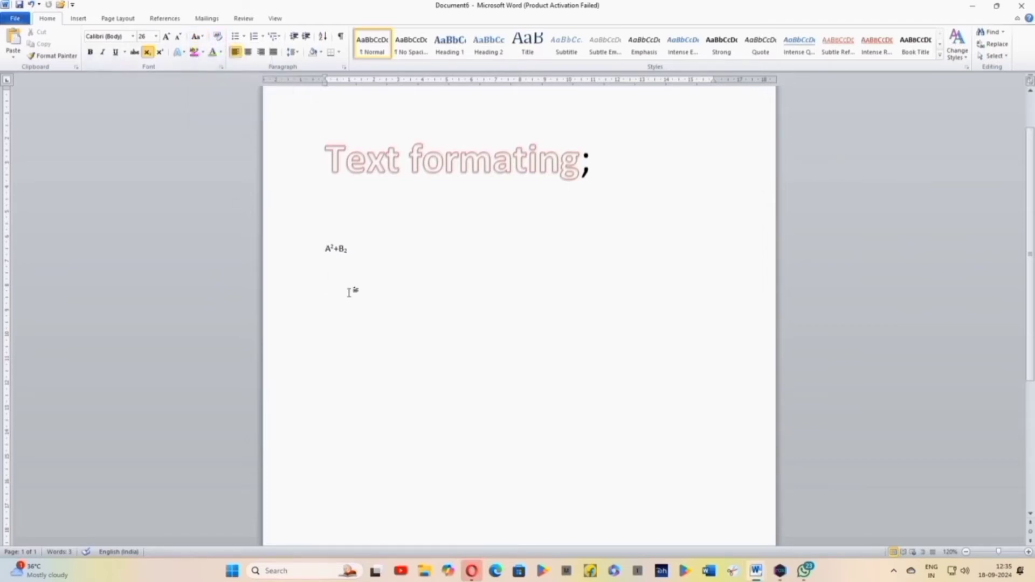
Enter a line below the expression containing the channel owner's name followed by "youtube channel".
{"action": "type", "text": "mammu.b"}
{"action": "type", "text": "hai yo"}
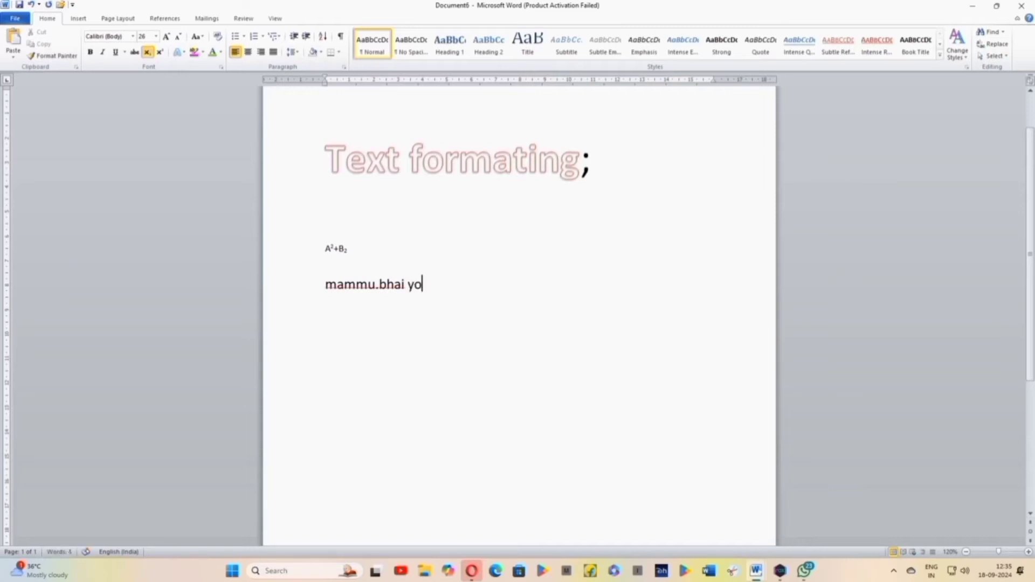
{"action": "type", "text": "utube chann"}
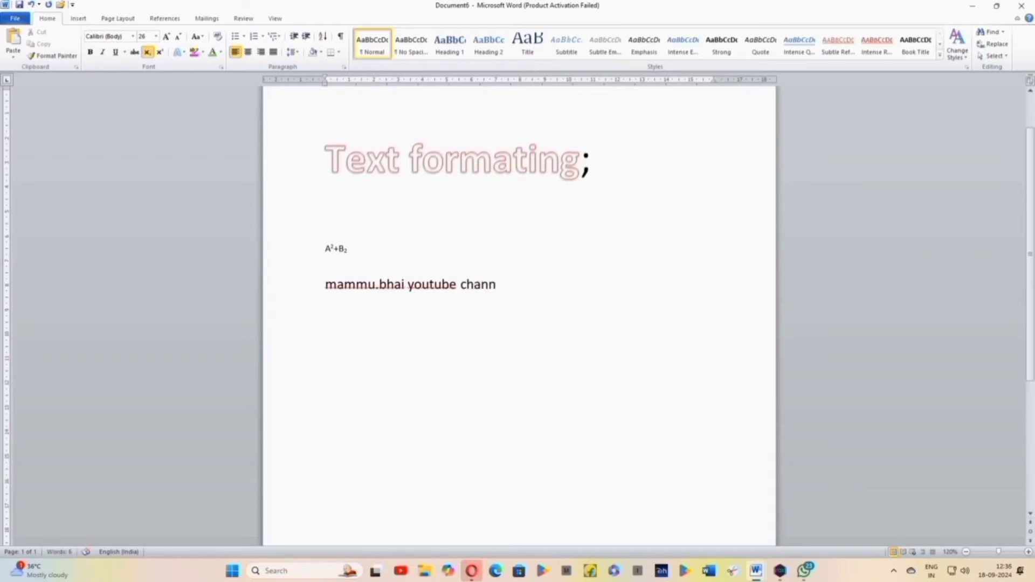
{"action": "type", "text": "el"}
Run the spelling and grammar check on the channel line, ignore each flagged item once, and continue through the rest of the document.
{"action": "left_click", "coordinate": [311, 290]}
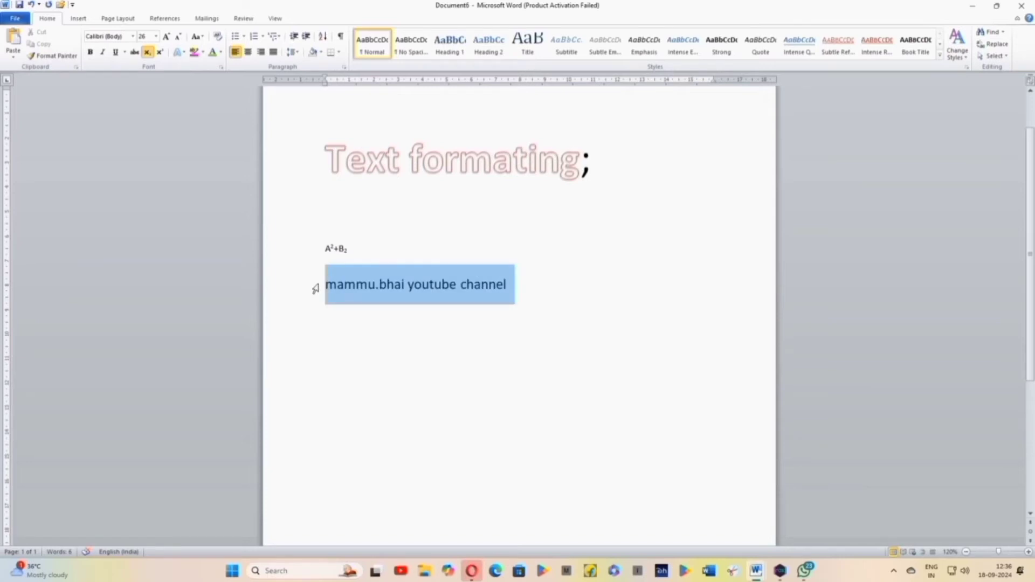
{"action": "left_click", "coordinate": [243, 18]}
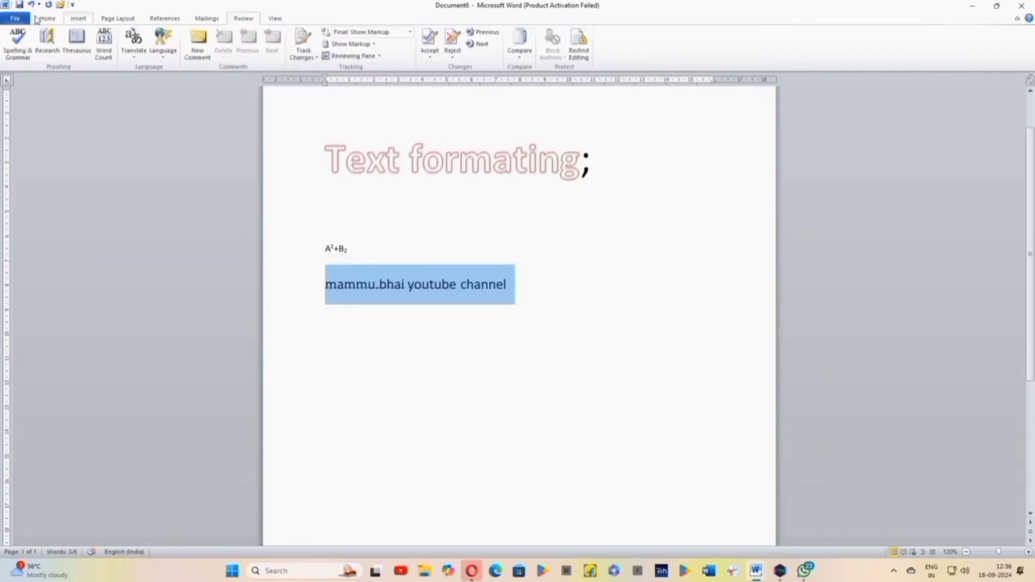
{"action": "left_click", "coordinate": [12, 37]}
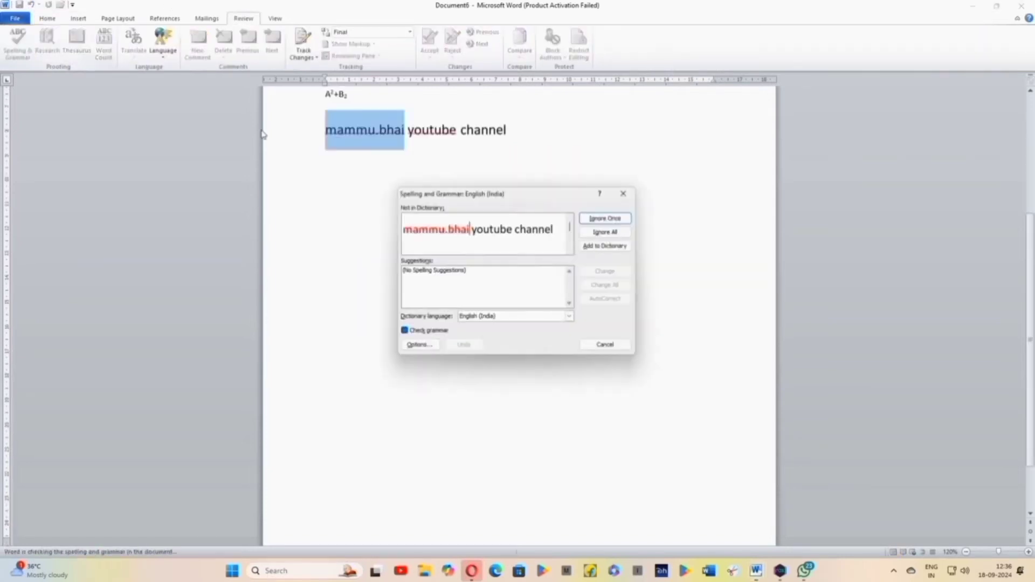
{"action": "left_click", "coordinate": [619, 220]}
{"action": "left_click", "coordinate": [619, 219]}
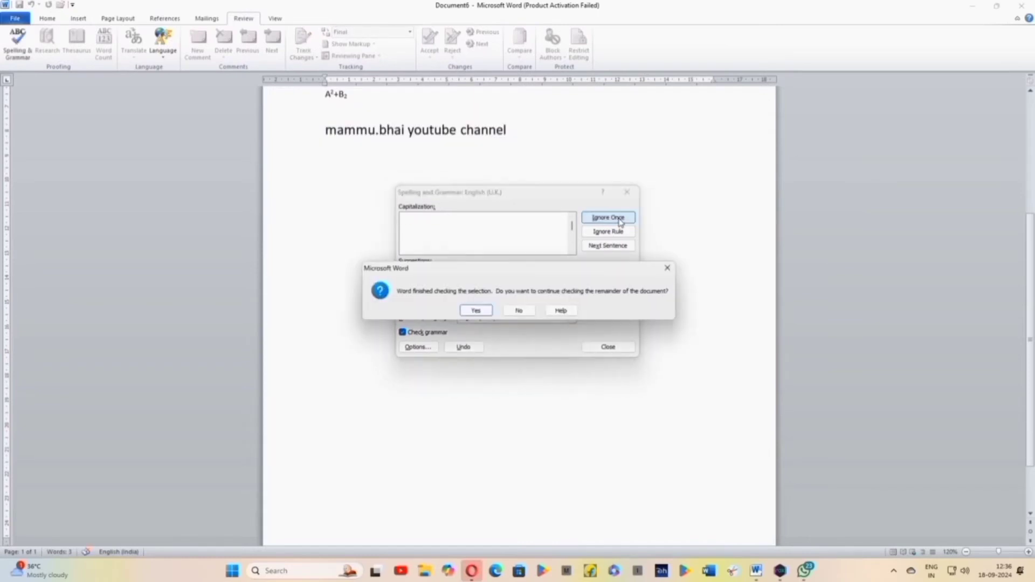
{"action": "left_click", "coordinate": [475, 310]}
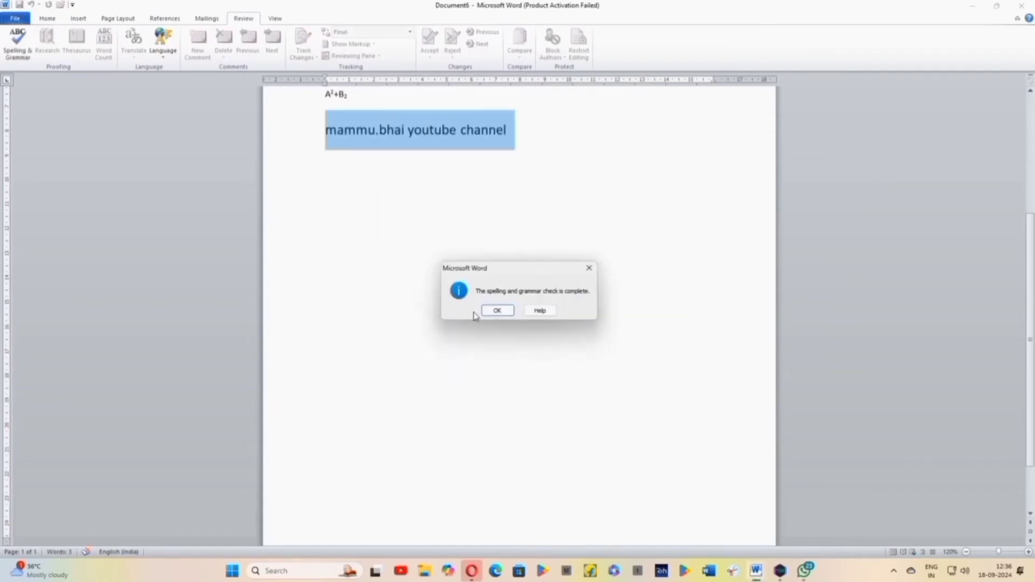
{"action": "left_click", "coordinate": [497, 310]}
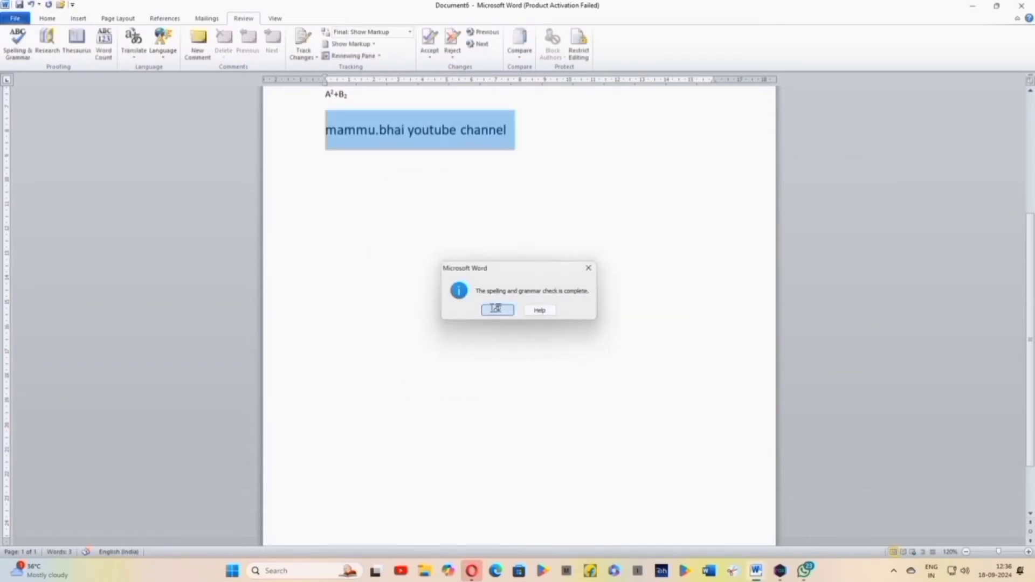
{"action": "scroll", "coordinate": [518, 183], "scroll_direction": "up", "scroll_amount": 2}
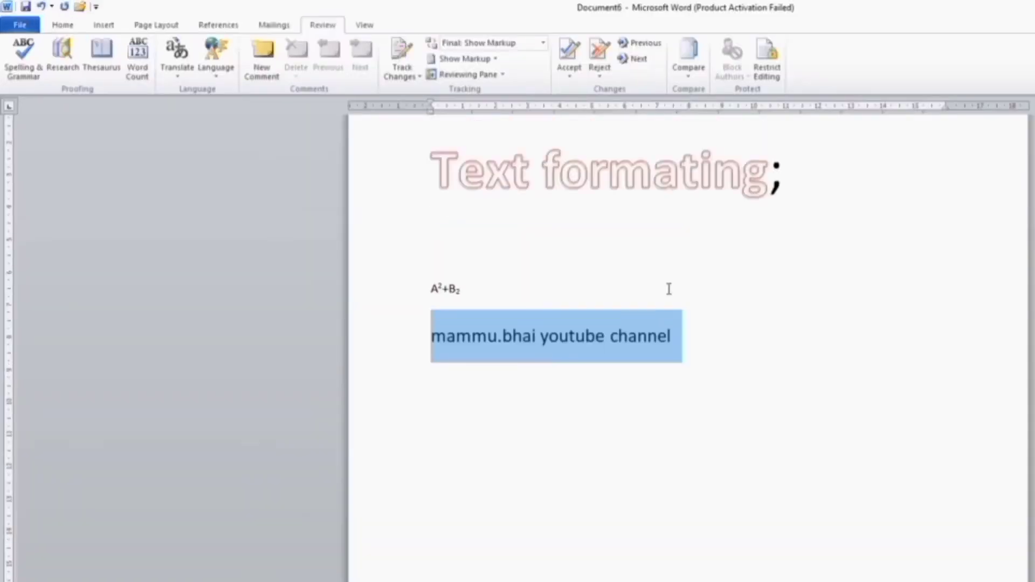
{"action": "left_click", "coordinate": [658, 333]}
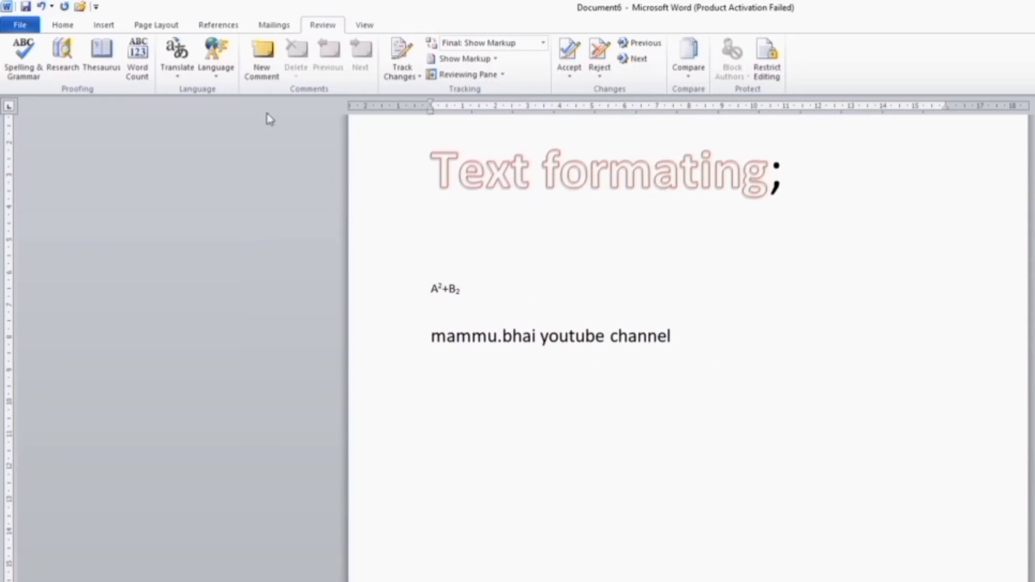
Change the case of the line ending in "youtube channel" to lowercase, and deselect it.
{"action": "left_click", "coordinate": [60, 24]}
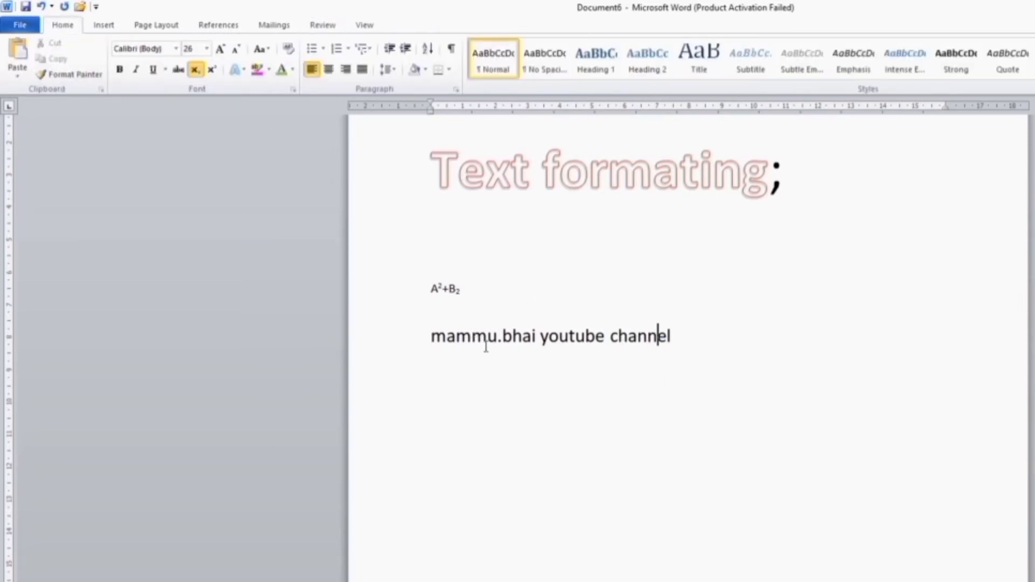
{"action": "left_click_drag", "start_coordinate": [431, 338], "coordinate": [619, 342]}
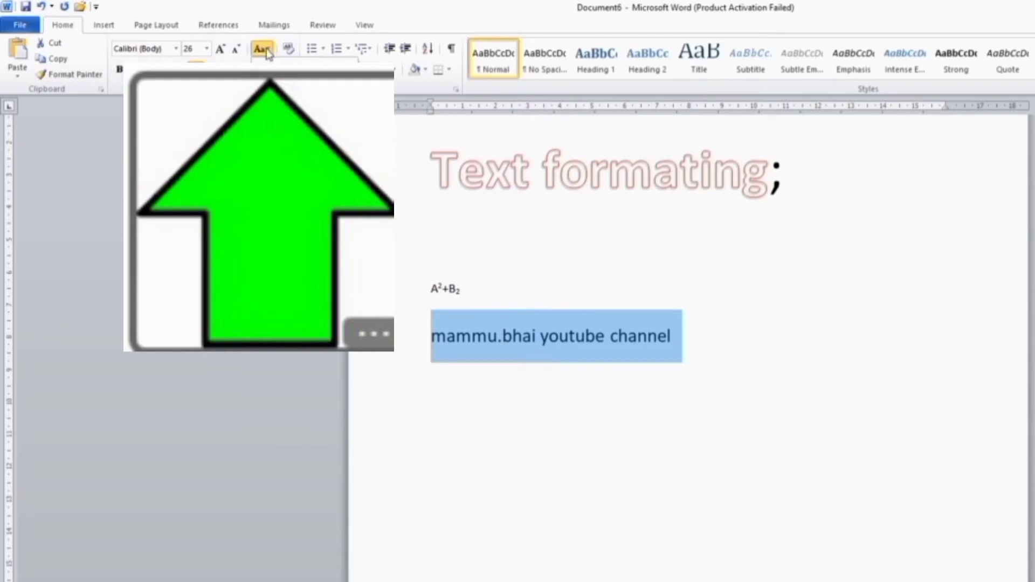
{"action": "left_click", "coordinate": [268, 54]}
{"action": "left_click", "coordinate": [572, 350]}
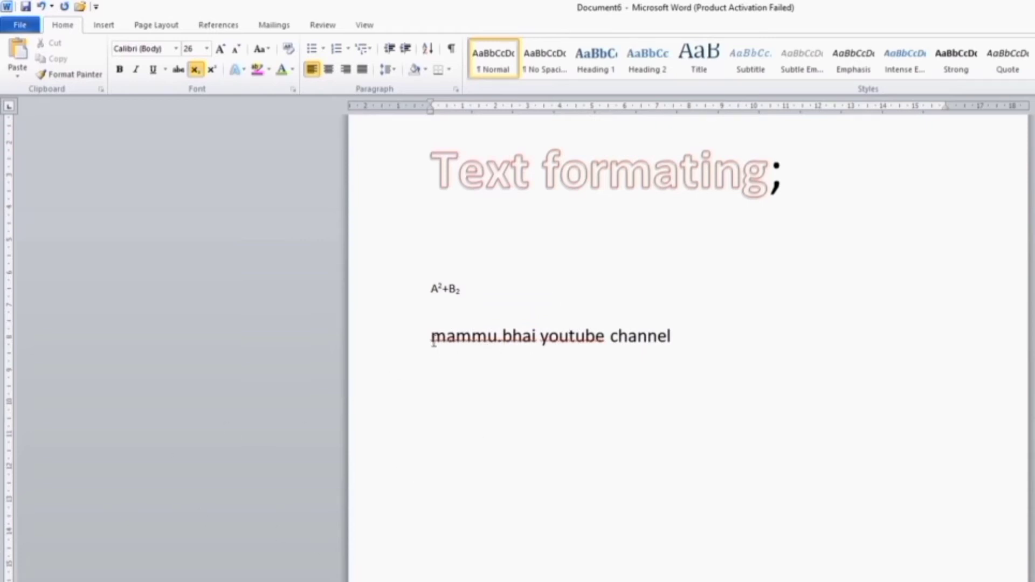
Change the whole channel line to UPPERCASE, and deselect it.
{"action": "left_click_drag", "start_coordinate": [430, 338], "coordinate": [618, 334]}
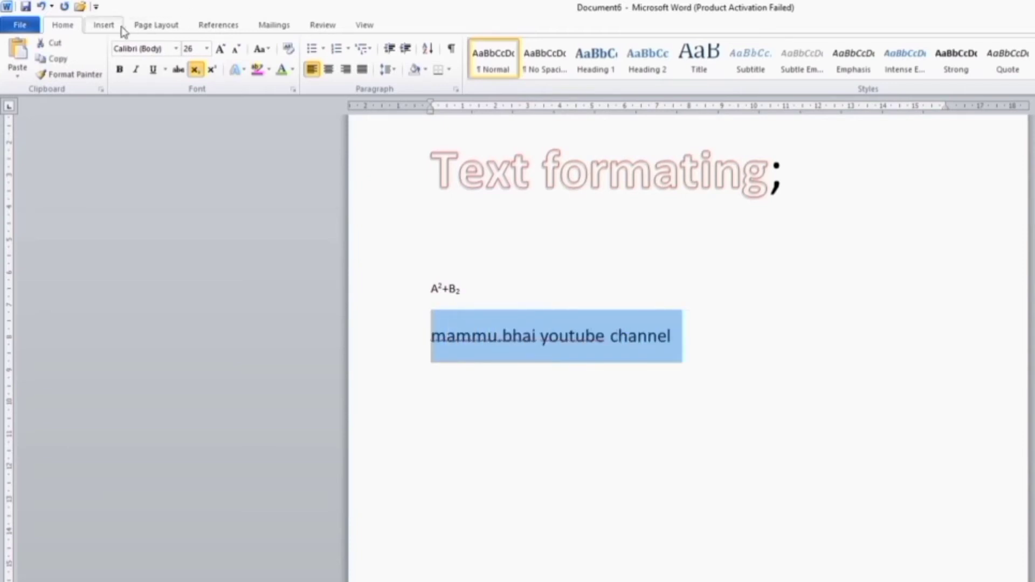
{"action": "left_click", "coordinate": [266, 50]}
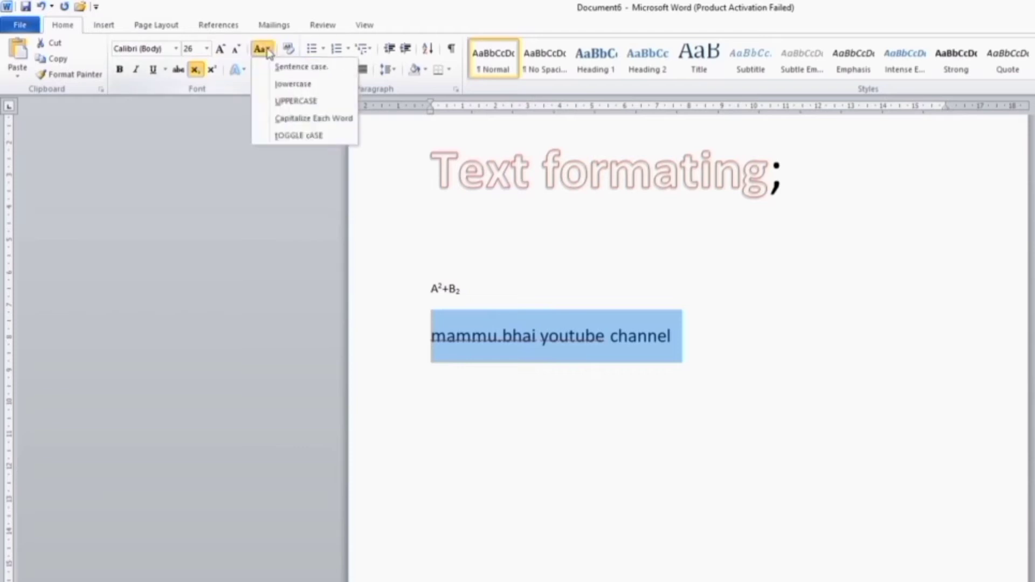
{"action": "left_click", "coordinate": [293, 101]}
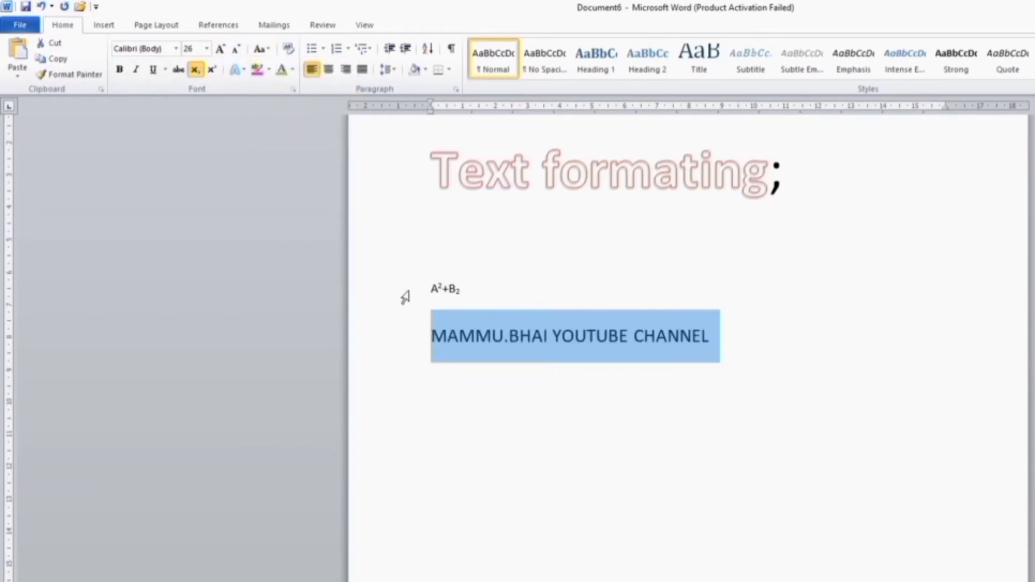
{"action": "left_click", "coordinate": [576, 351]}
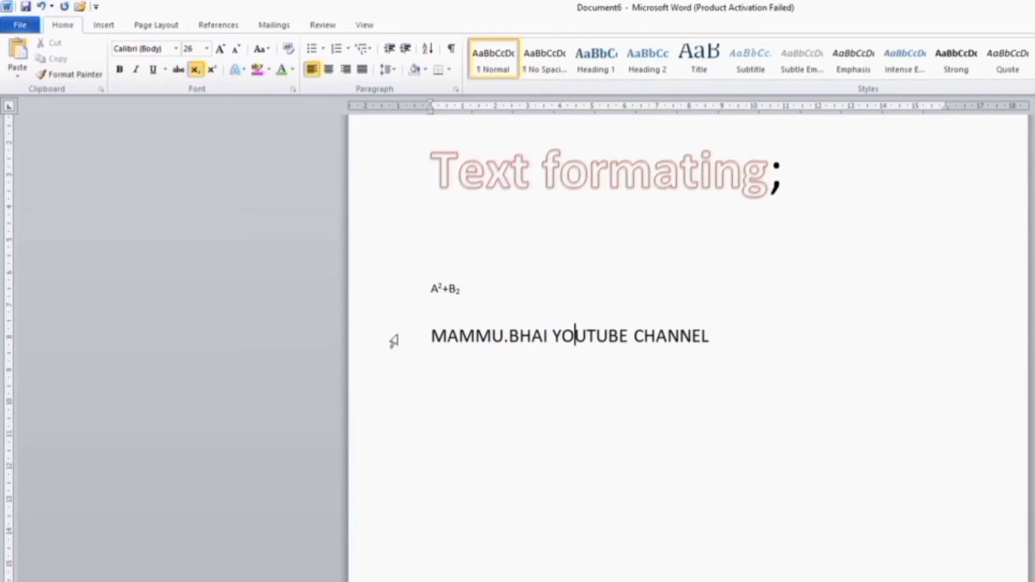
Apply the Capitalize Each Word case to the channel line below the expression, and deselect it.
{"action": "left_click_drag", "start_coordinate": [427, 335], "coordinate": [654, 344]}
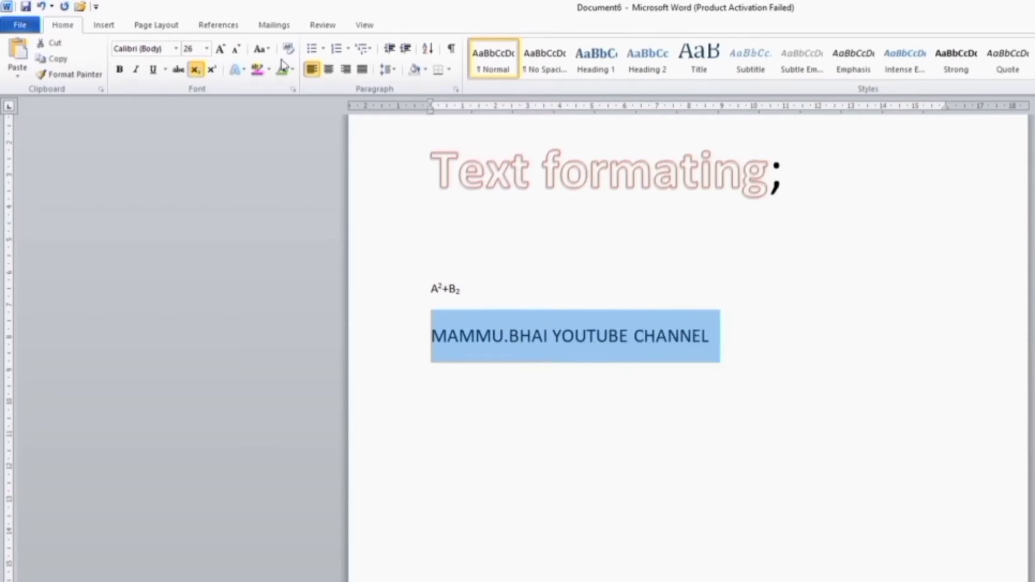
{"action": "left_click", "coordinate": [264, 50]}
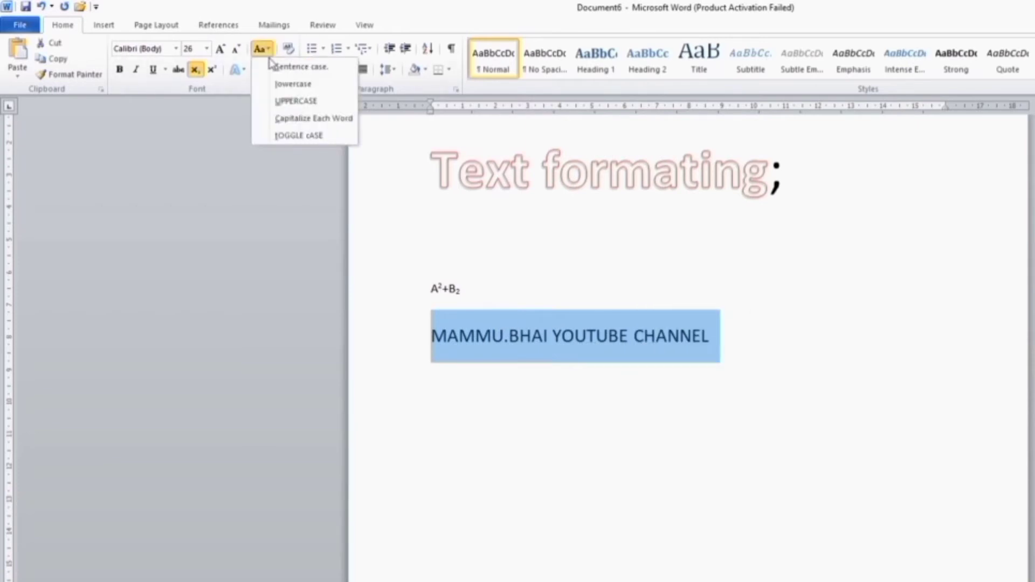
{"action": "left_click", "coordinate": [303, 119]}
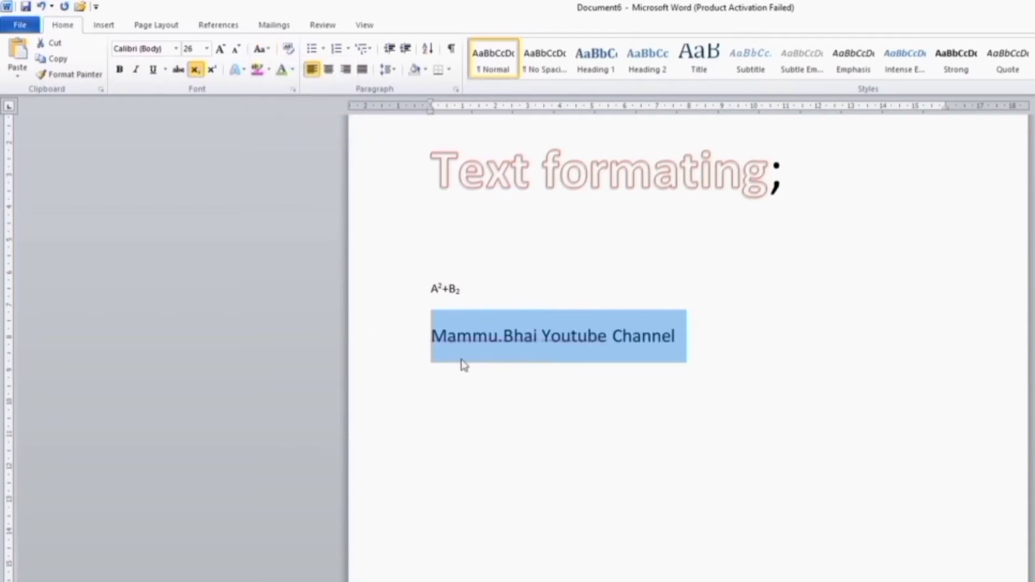
{"action": "left_click", "coordinate": [491, 345]}
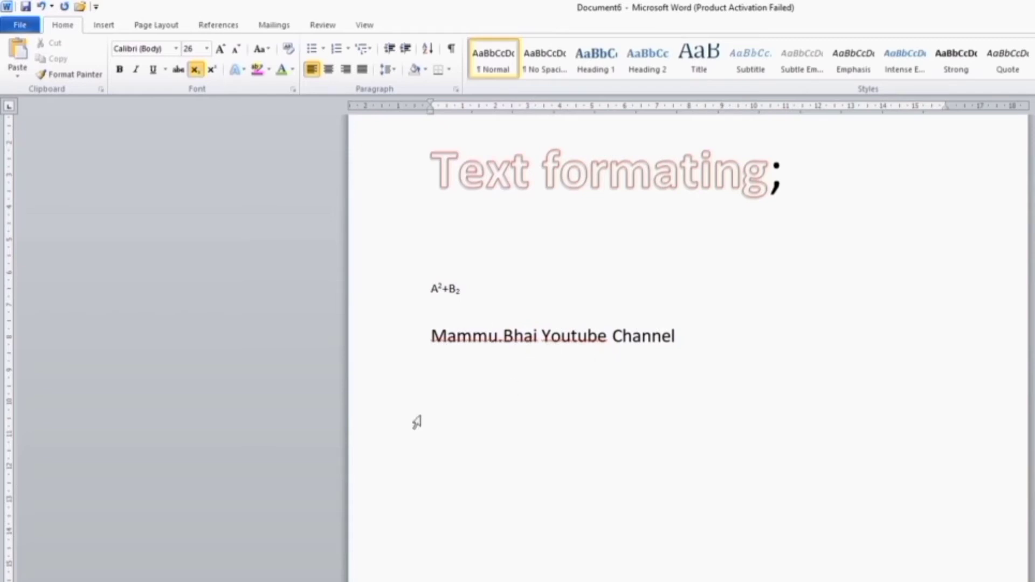
Apply tOGGLE cASE to the channel line below the expression, and deselect it.
{"action": "left_click_drag", "start_coordinate": [429, 336], "coordinate": [644, 324]}
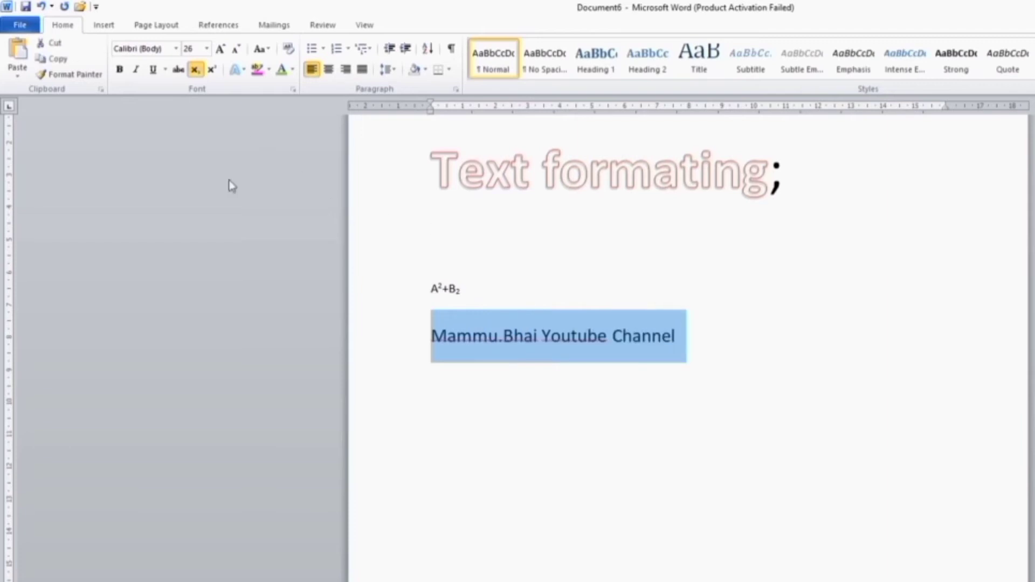
{"action": "left_click", "coordinate": [263, 49]}
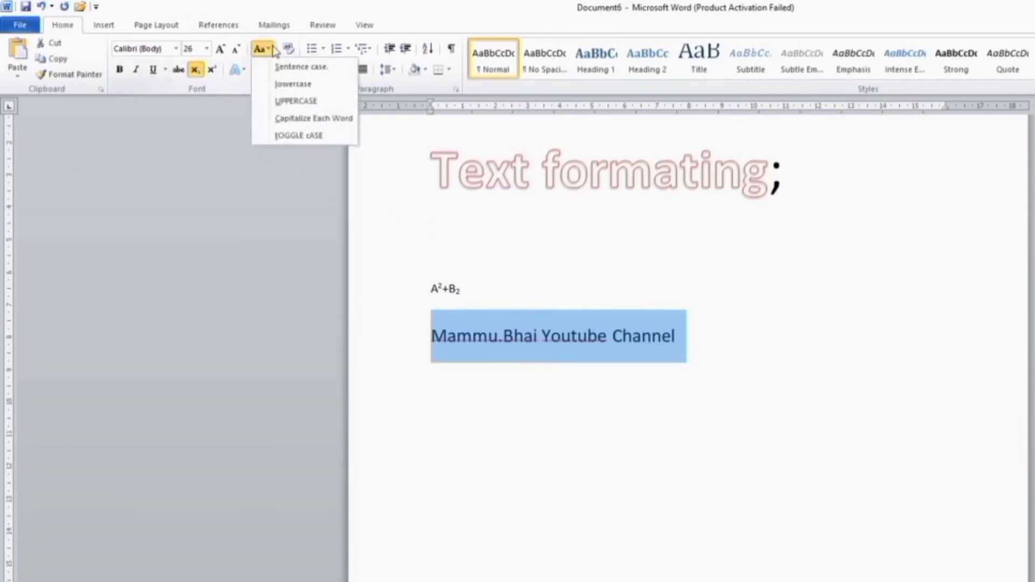
{"action": "left_click", "coordinate": [298, 135]}
{"action": "left_click", "coordinate": [515, 358]}
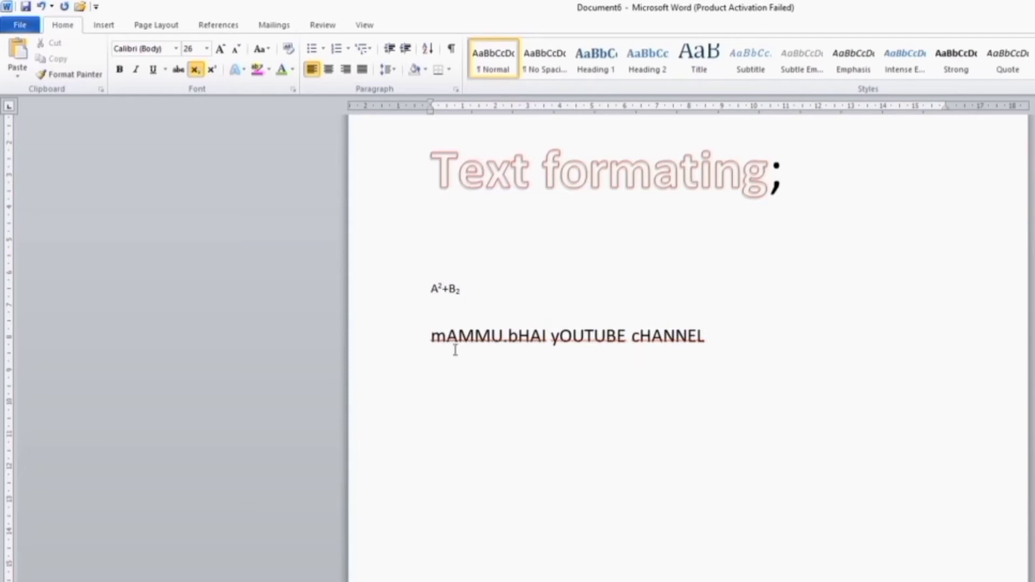
Change the channel line to Sentence case, and deselect it.
{"action": "left_click_drag", "start_coordinate": [456, 344], "coordinate": [661, 342]}
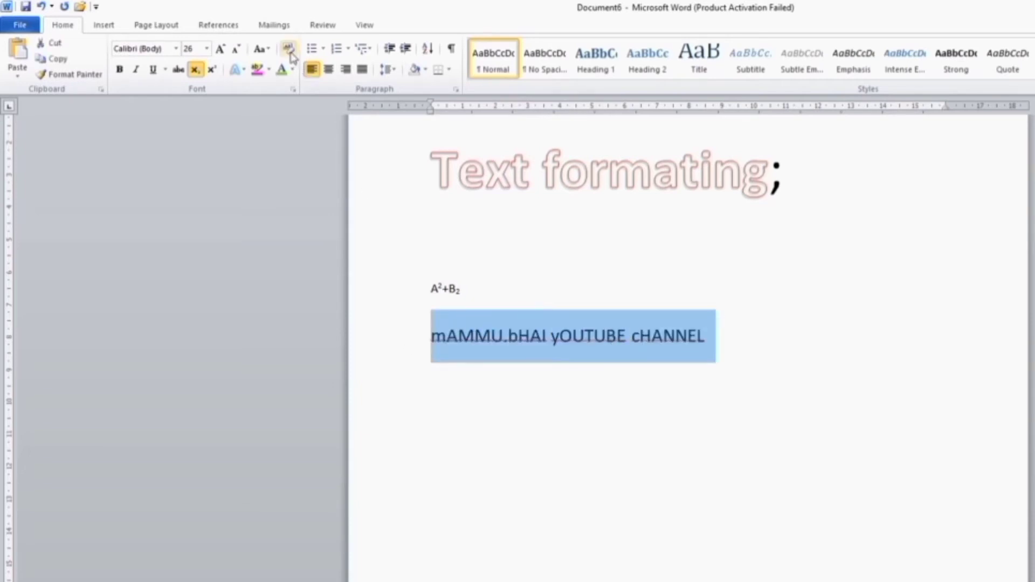
{"action": "left_click", "coordinate": [260, 52]}
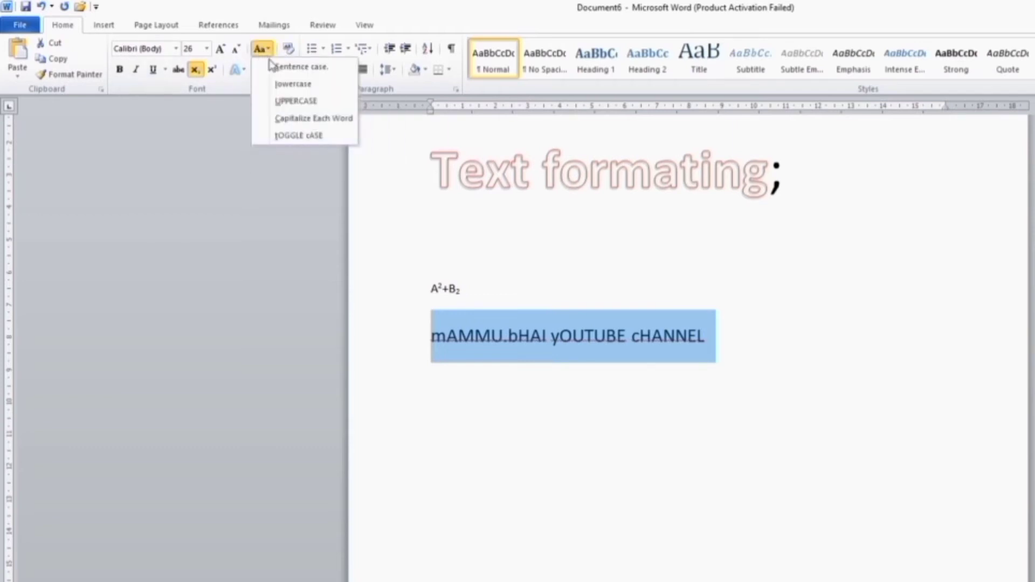
{"action": "left_click", "coordinate": [272, 65]}
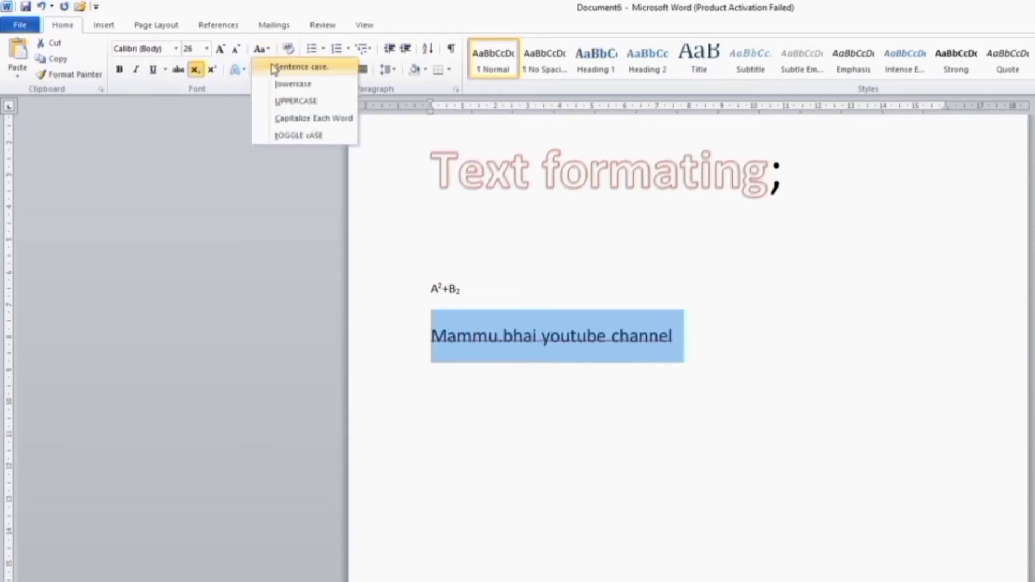
{"action": "left_click", "coordinate": [566, 356]}
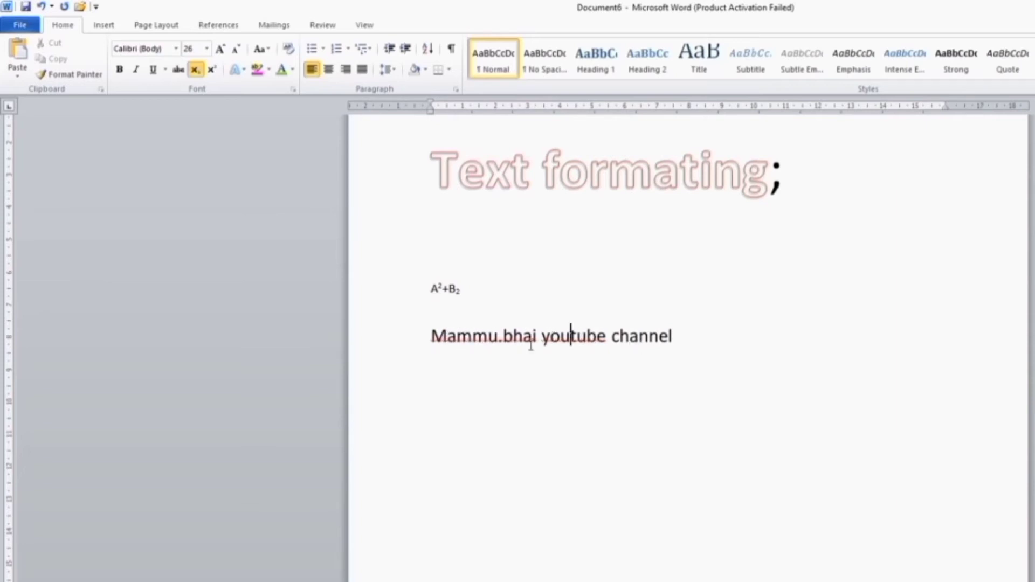
Convert the channel line below the expression to UPPERCASE, and place the cursor in it.
{"action": "left_click_drag", "start_coordinate": [425, 335], "coordinate": [628, 338]}
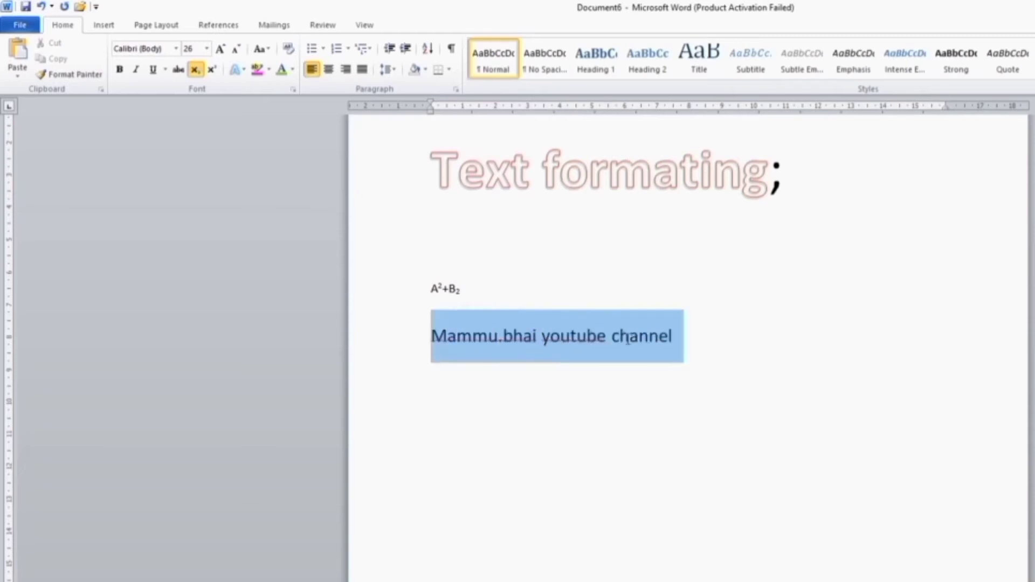
{"action": "left_click", "coordinate": [261, 49]}
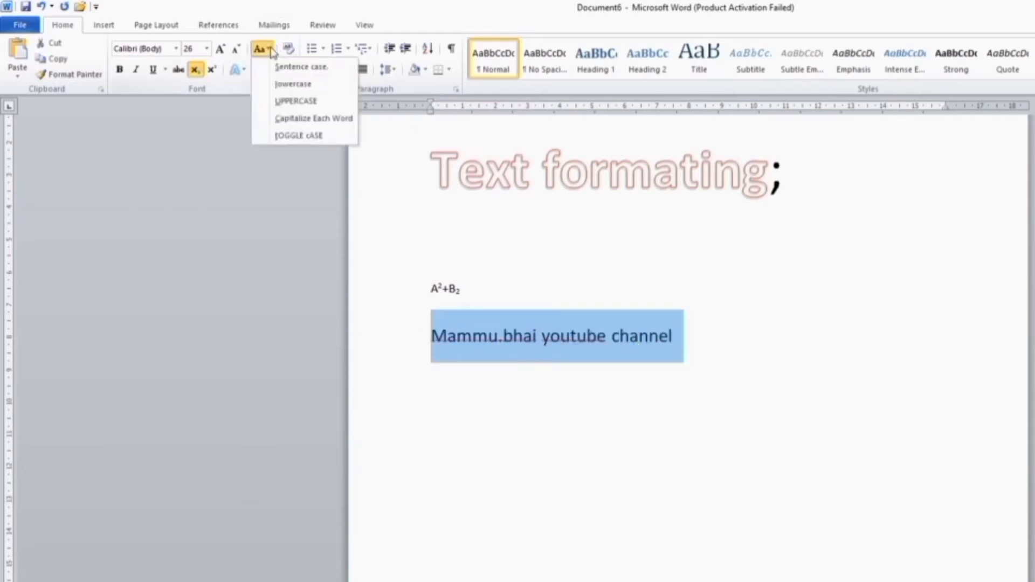
{"action": "left_click", "coordinate": [281, 101]}
{"action": "left_click", "coordinate": [559, 363]}
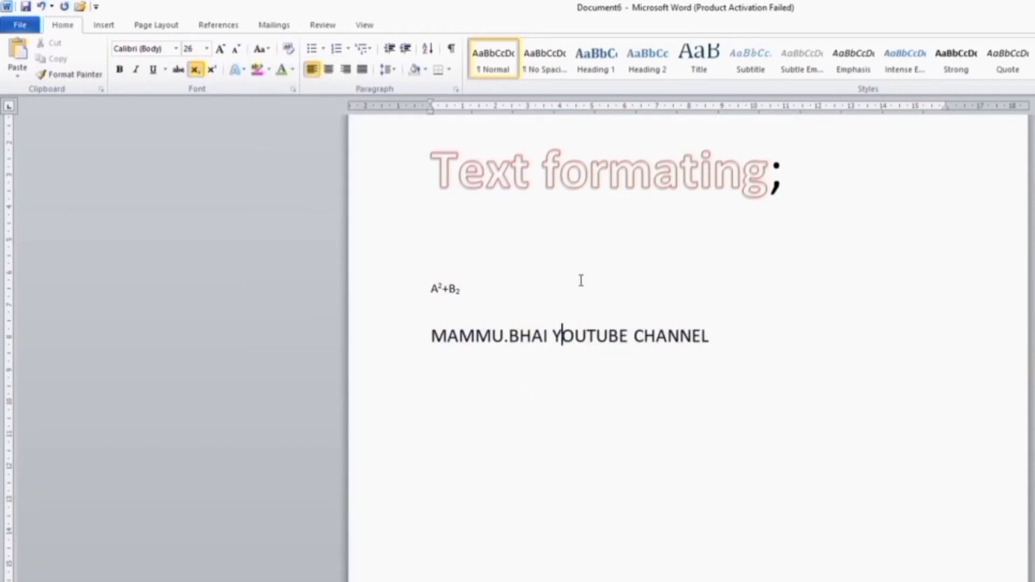
Apply strikethrough to the uppercase channel line below the expression, and deselect it.
{"action": "left_click", "coordinate": [725, 349]}
{"action": "left_click_drag", "start_coordinate": [430, 335], "coordinate": [668, 350]}
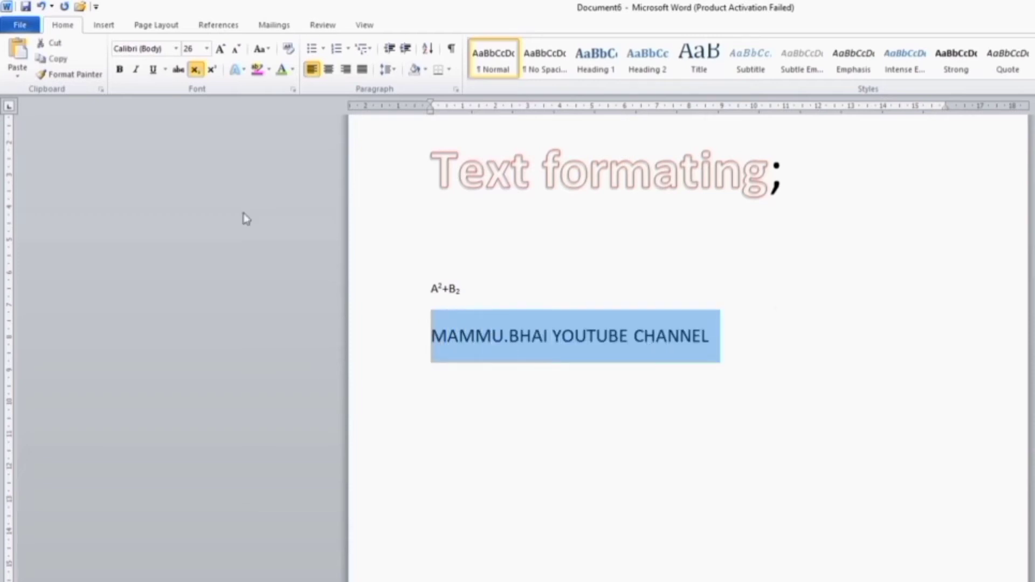
{"action": "left_click", "coordinate": [180, 70]}
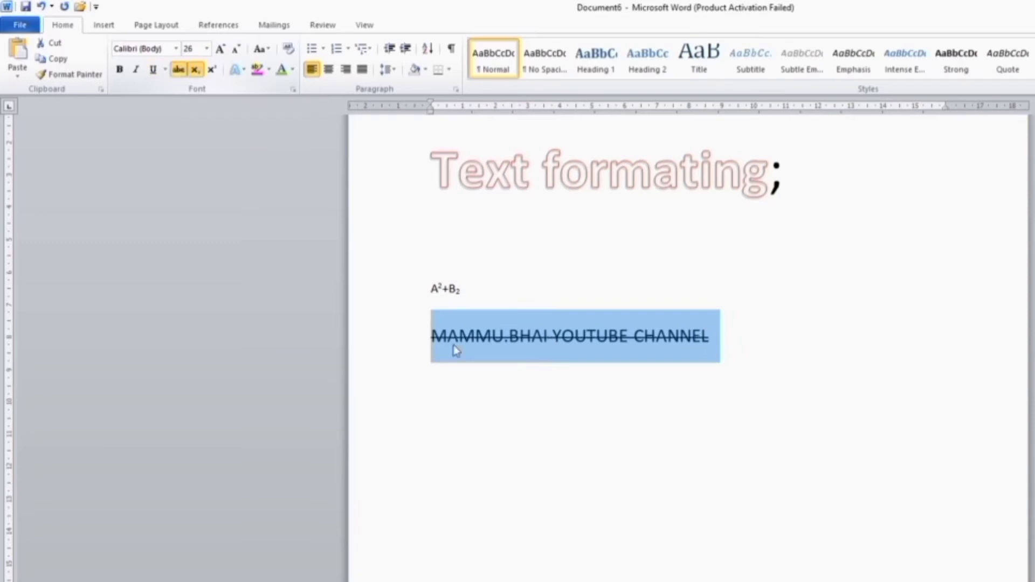
{"action": "left_click", "coordinate": [491, 350]}
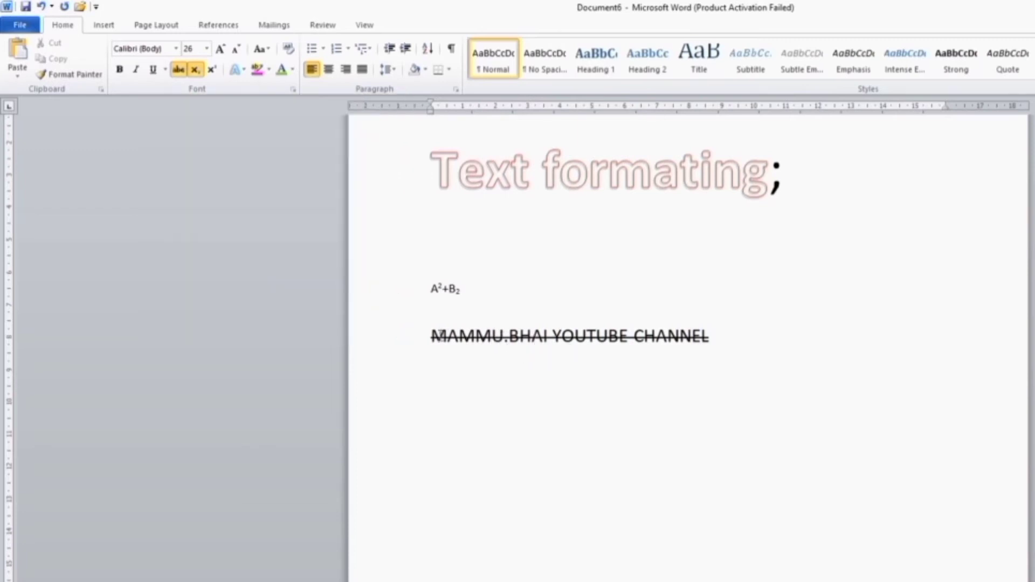
Remove the strikethrough from the channel line below the expression, and place the cursor in it.
{"action": "left_click_drag", "start_coordinate": [432, 336], "coordinate": [653, 342]}
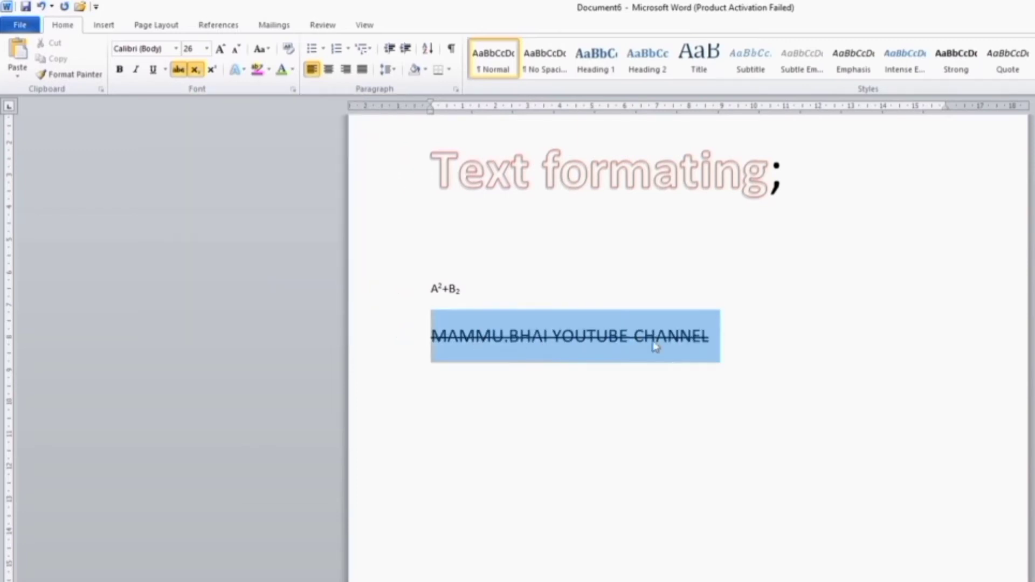
{"action": "left_click", "coordinate": [178, 73]}
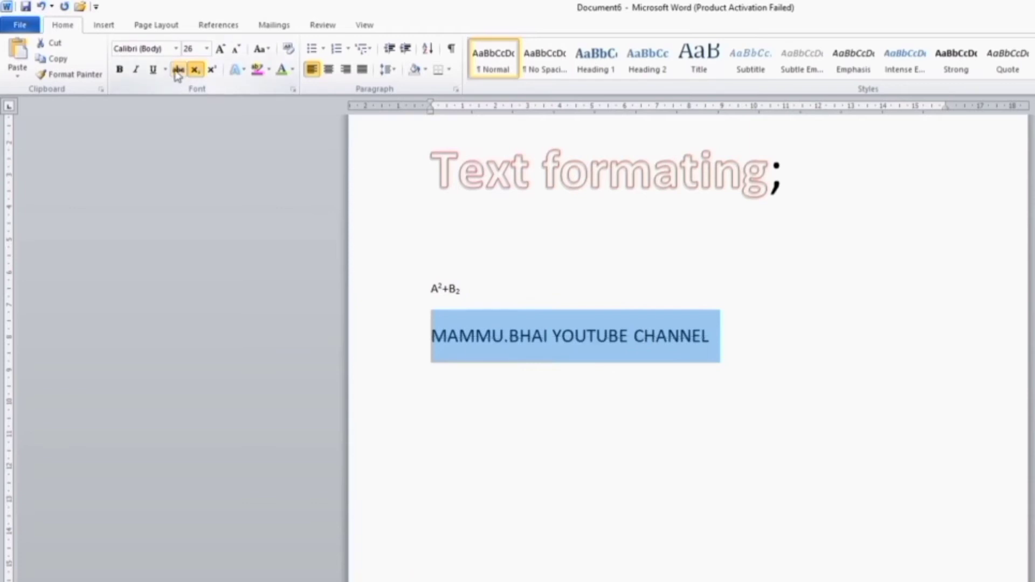
{"action": "left_click", "coordinate": [501, 351]}
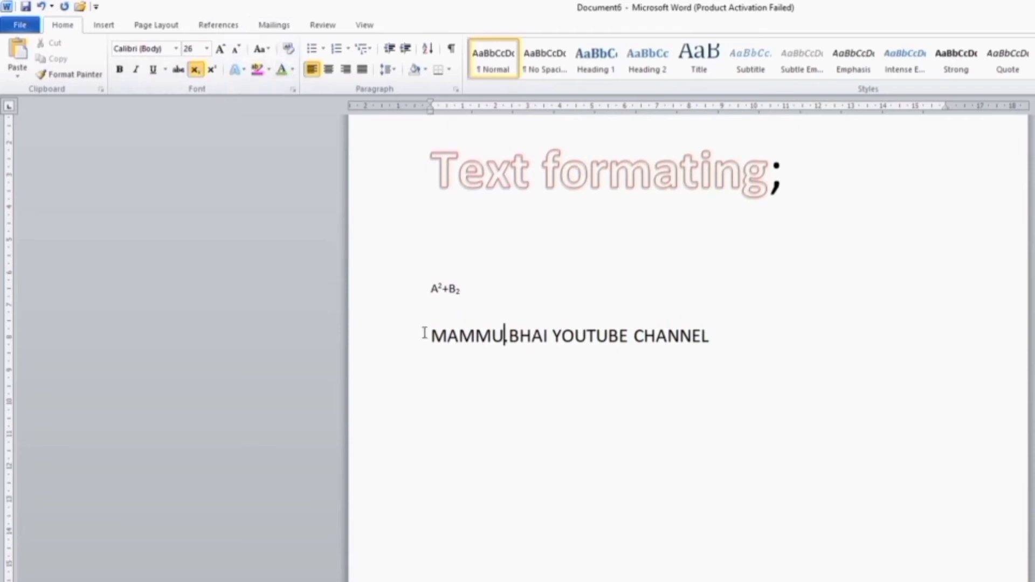
Set the channel line's font color to standard red and its font size to 26, and deselect it.
{"action": "left_click_drag", "start_coordinate": [429, 335], "coordinate": [700, 335]}
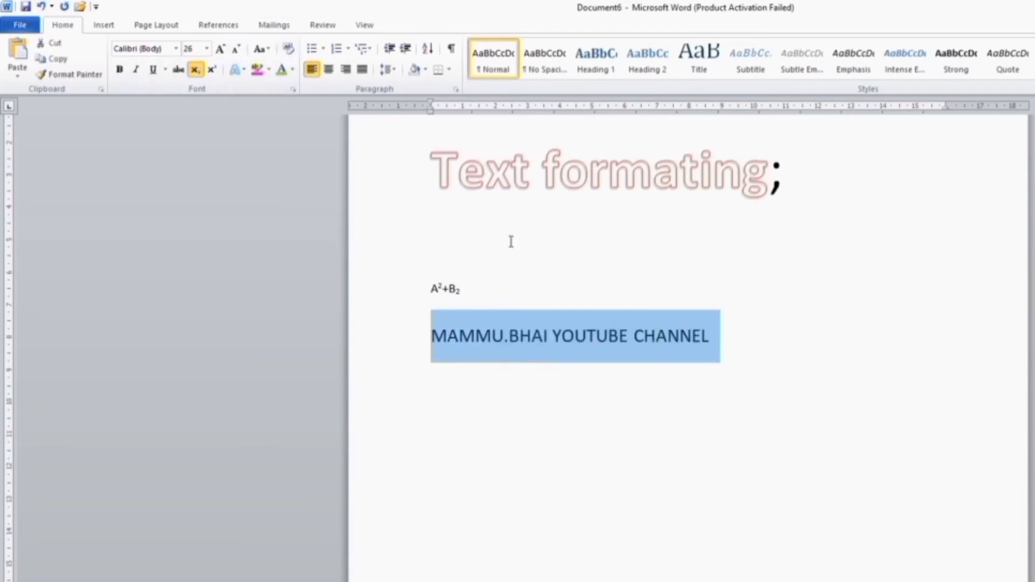
{"action": "left_click", "coordinate": [292, 69]}
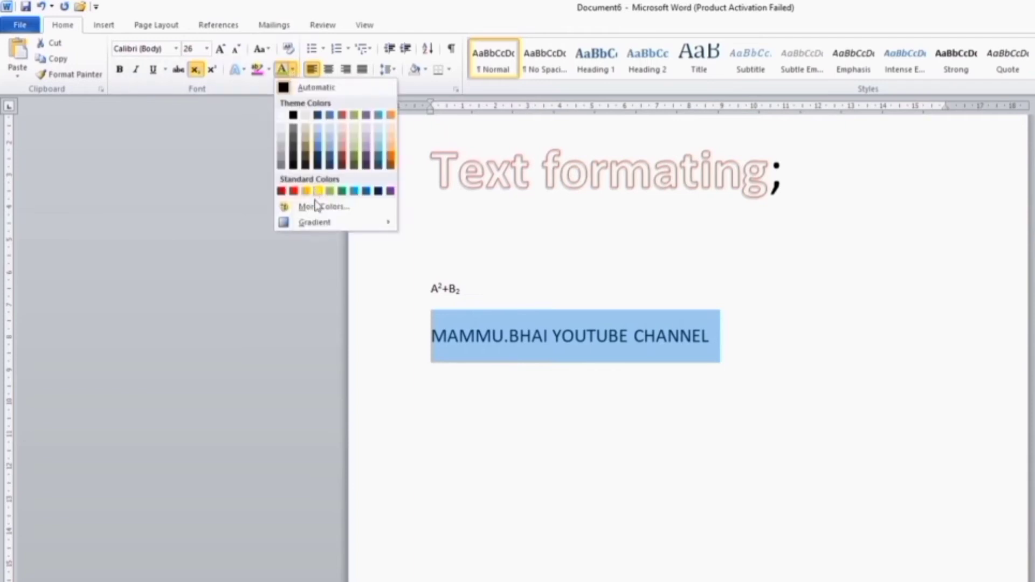
{"action": "left_click", "coordinate": [294, 191]}
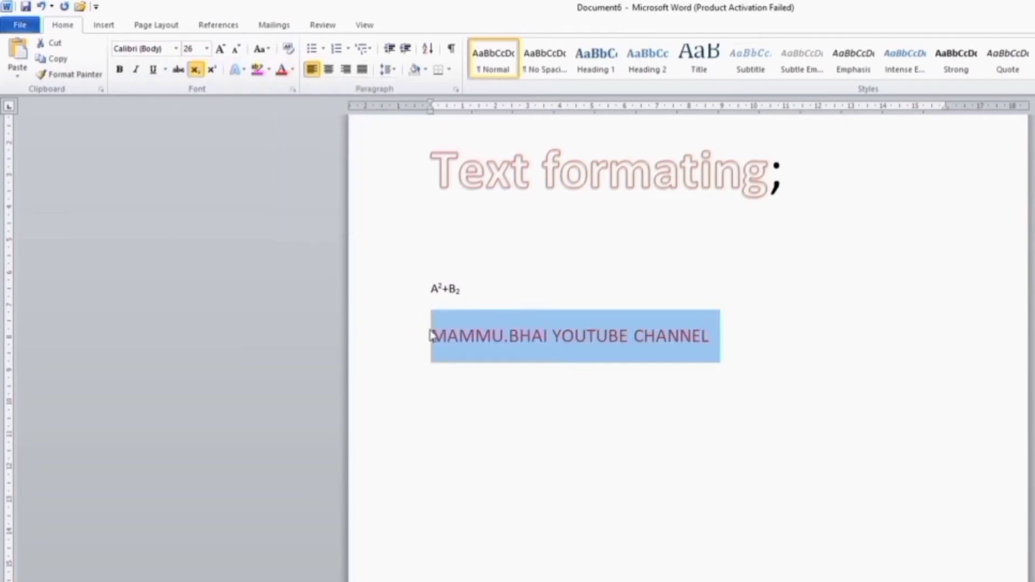
{"action": "left_click", "coordinate": [206, 49]}
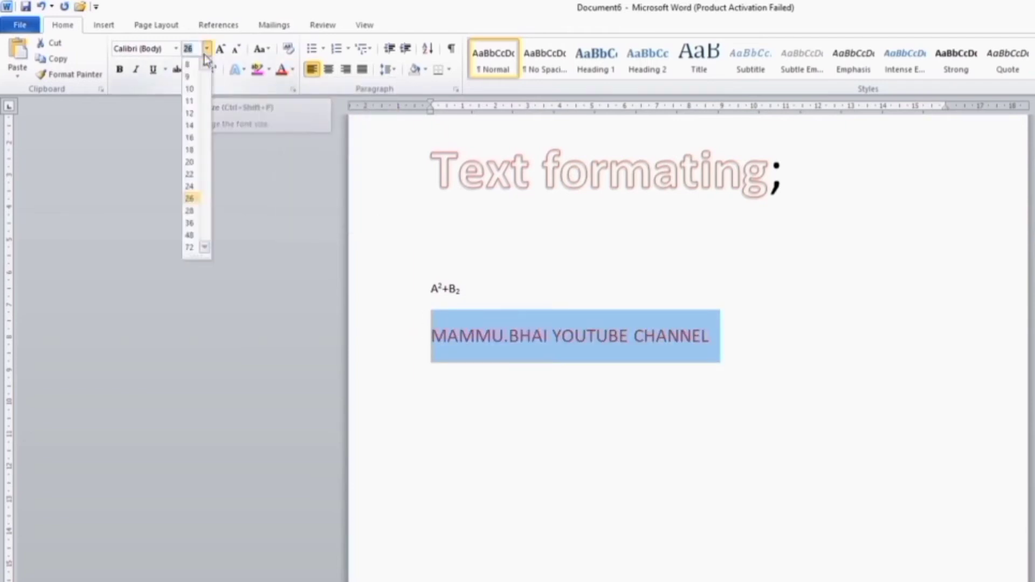
{"action": "left_click", "coordinate": [190, 200]}
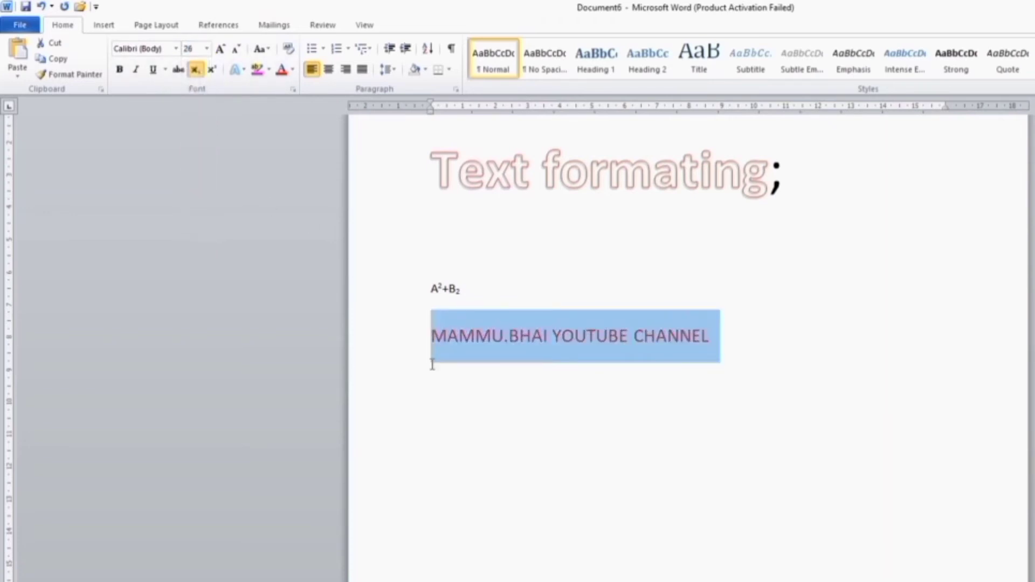
{"action": "left_click", "coordinate": [461, 364]}
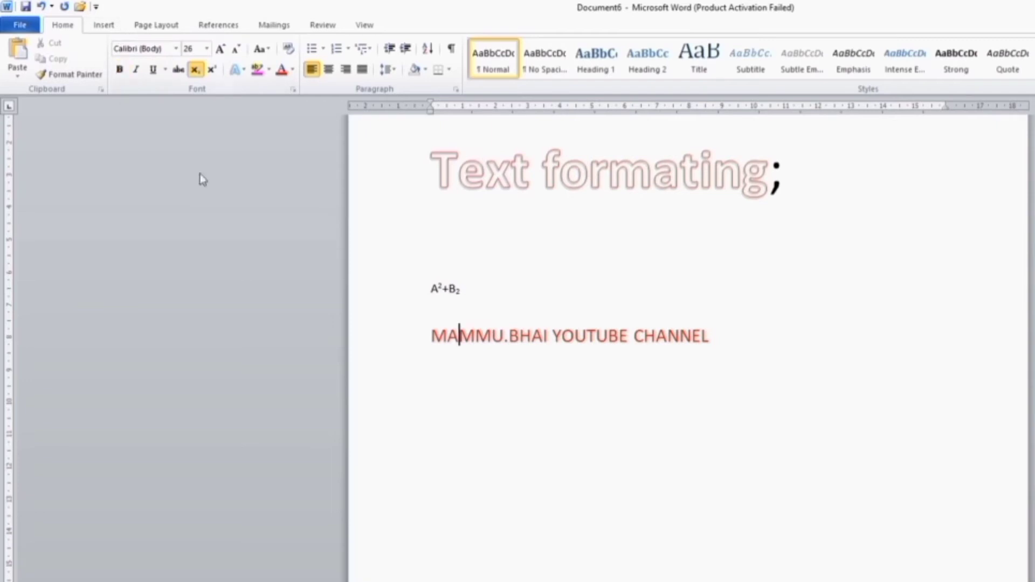
Make the channel line bold, italic, underlined and struck through, and deselect it.
{"action": "left_click_drag", "start_coordinate": [427, 339], "coordinate": [664, 366]}
{"action": "left_click", "coordinate": [118, 70]}
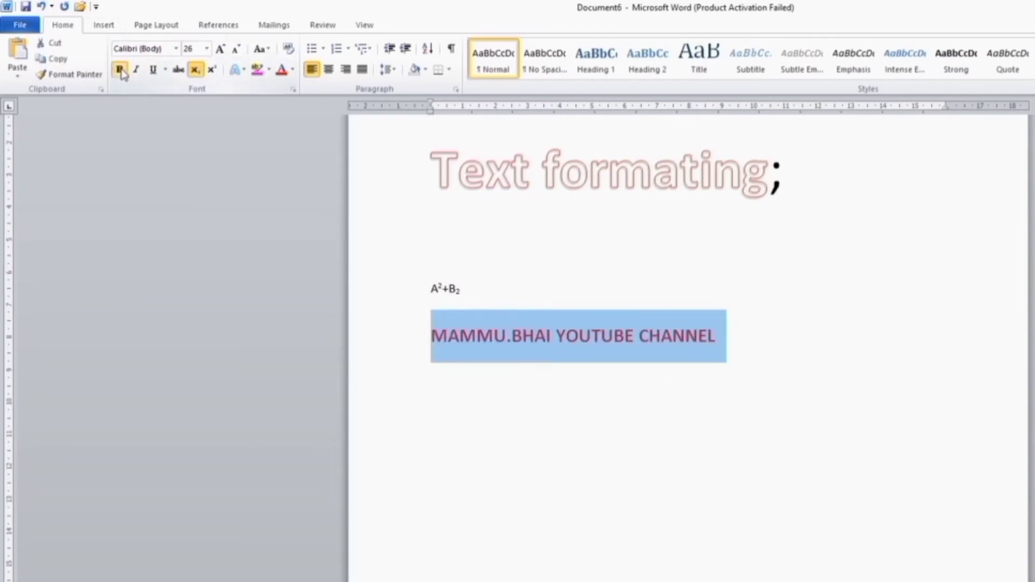
{"action": "left_click", "coordinate": [135, 70]}
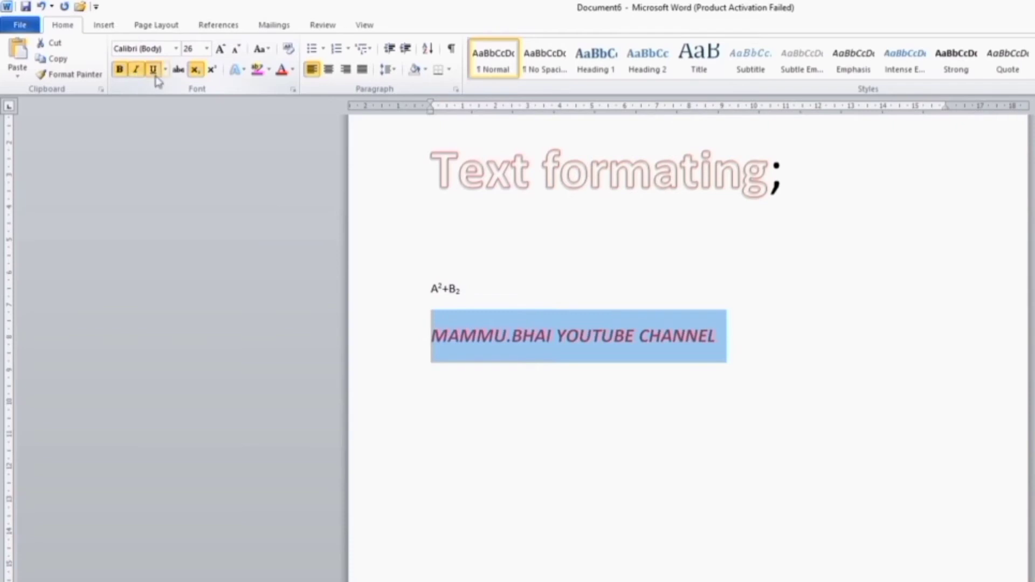
{"action": "left_click", "coordinate": [155, 71]}
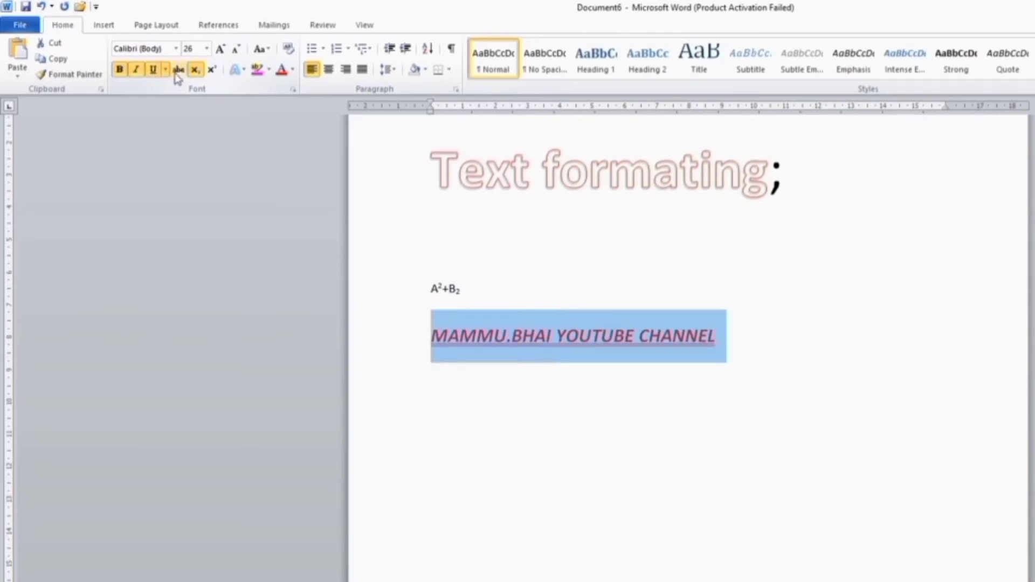
{"action": "left_click", "coordinate": [178, 70]}
{"action": "left_click", "coordinate": [604, 320]}
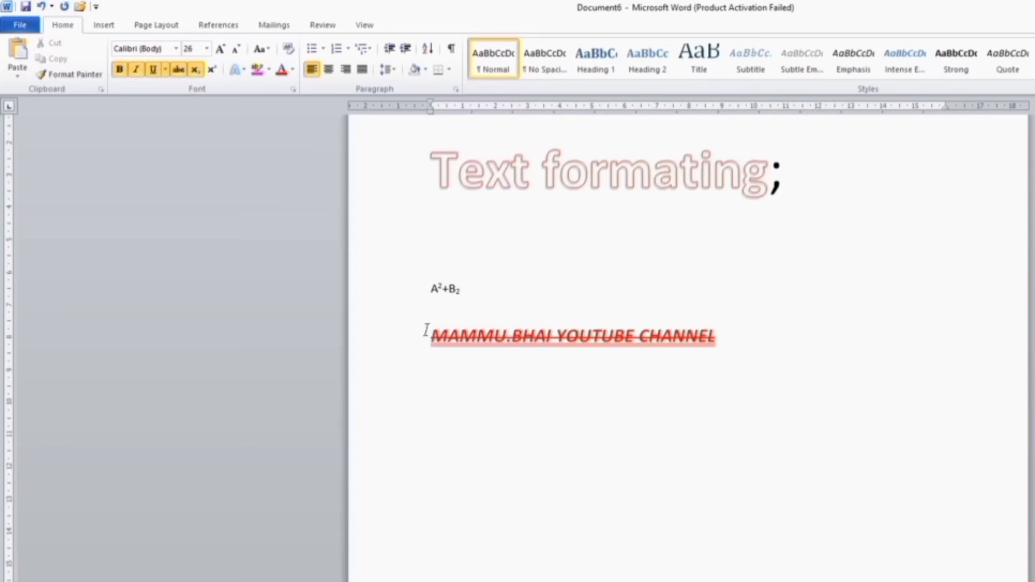
Clear all formatting from the channel line below the expression, and deselect it.
{"action": "left_click_drag", "start_coordinate": [426, 340], "coordinate": [726, 339]}
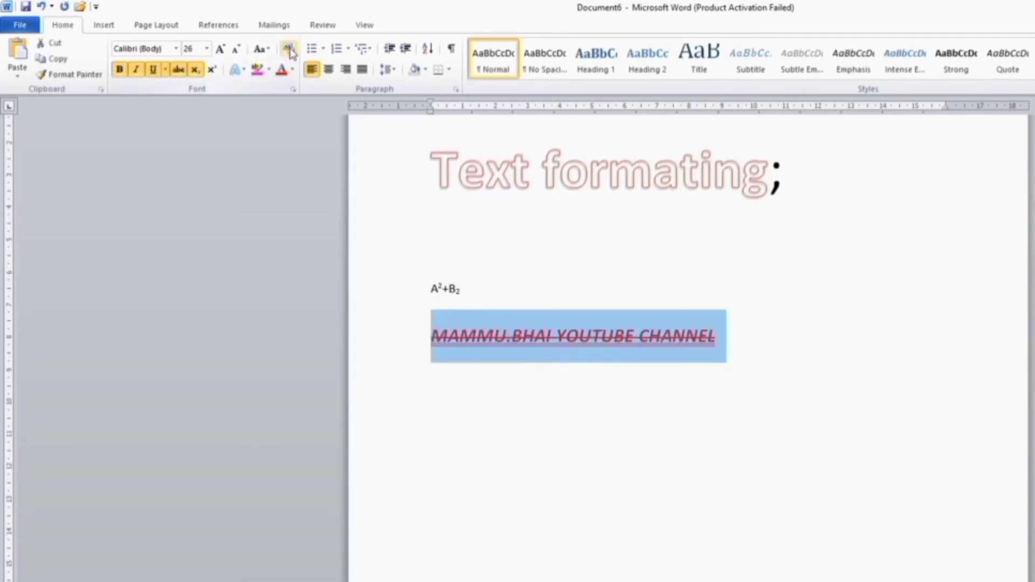
{"action": "left_click", "coordinate": [290, 50]}
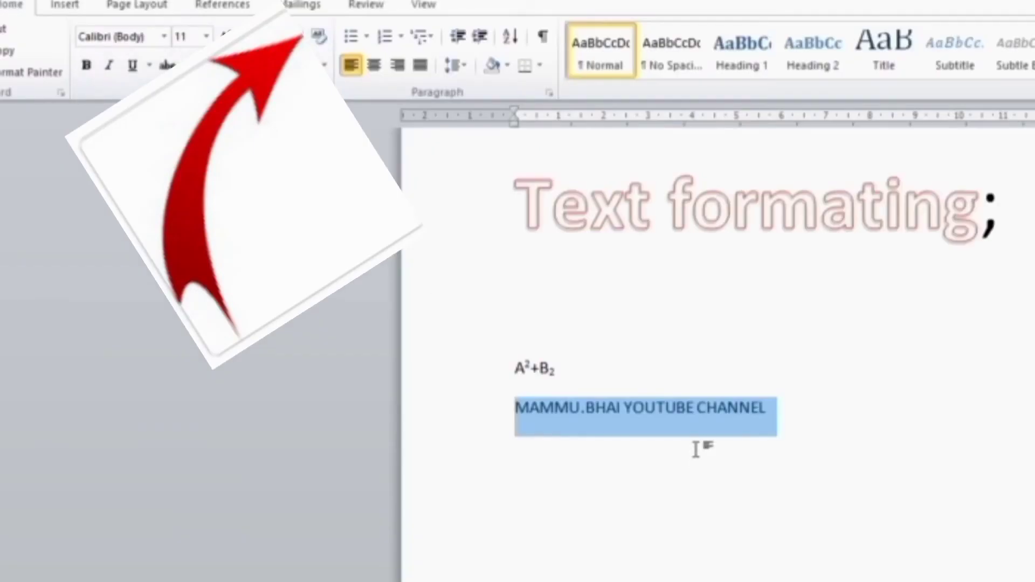
{"action": "left_click", "coordinate": [698, 441]}
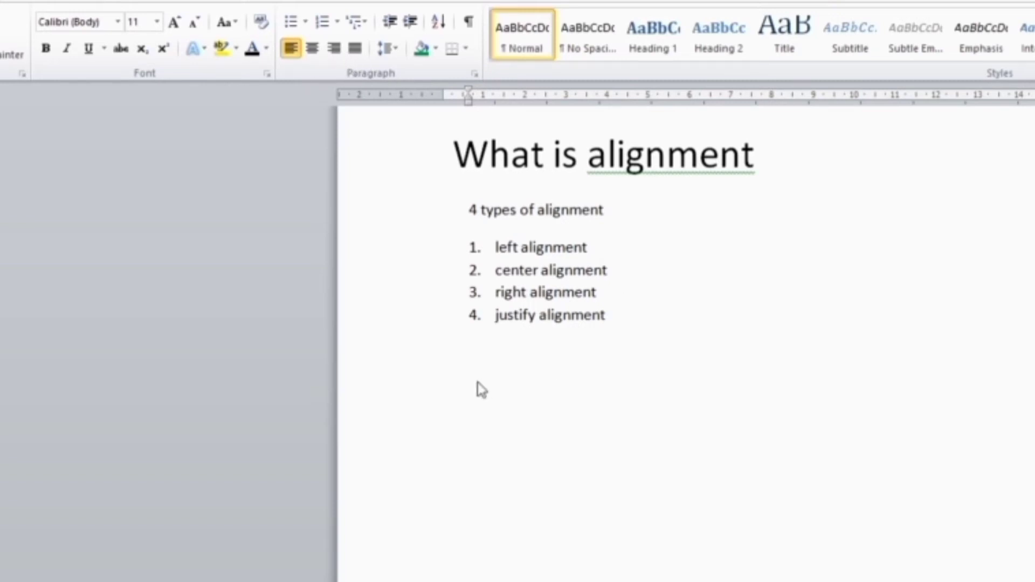
Enter the left-aligned sample line "hhhdhdjdjft rfhrdhdrhrdted fsfdetgrrry" below the numbered list of alignment types.
{"action": "left_click", "coordinate": [458, 383]}
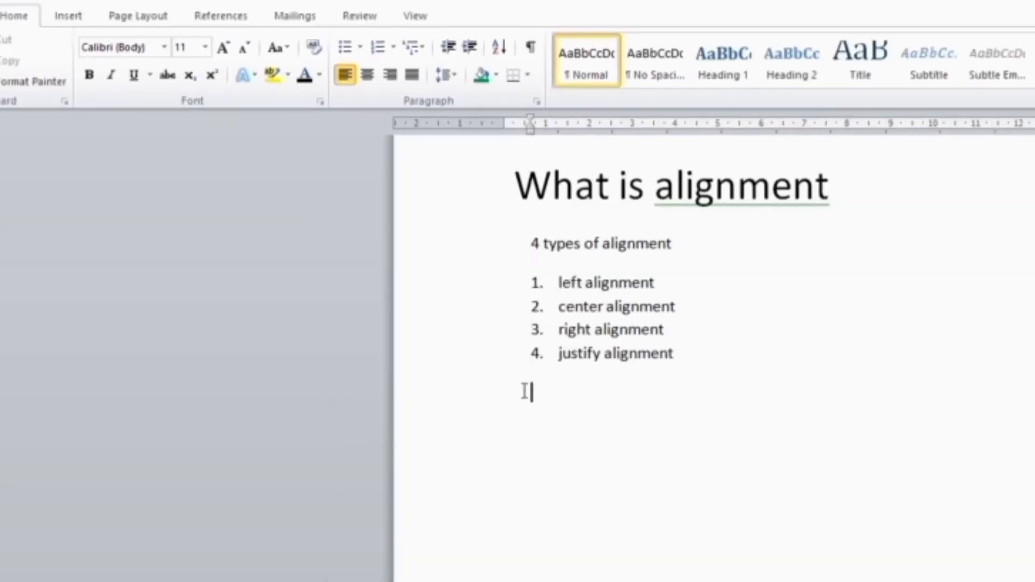
{"action": "left_click", "coordinate": [338, 79]}
{"action": "left_click", "coordinate": [338, 80]}
{"action": "type", "text": "hhhdhdjdjft"}
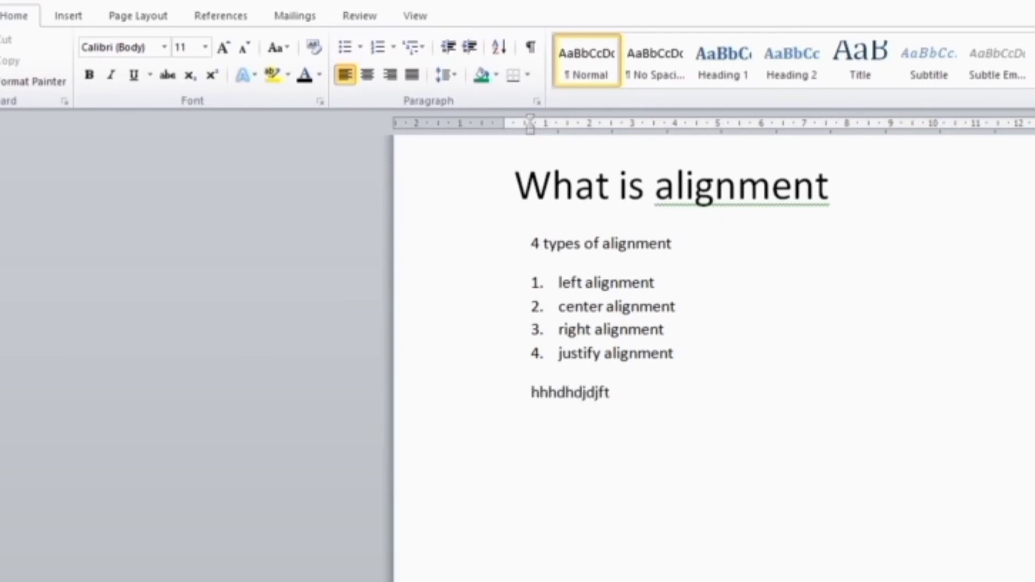
{"action": "type", "text": " rfhrdhdrhrdted"}
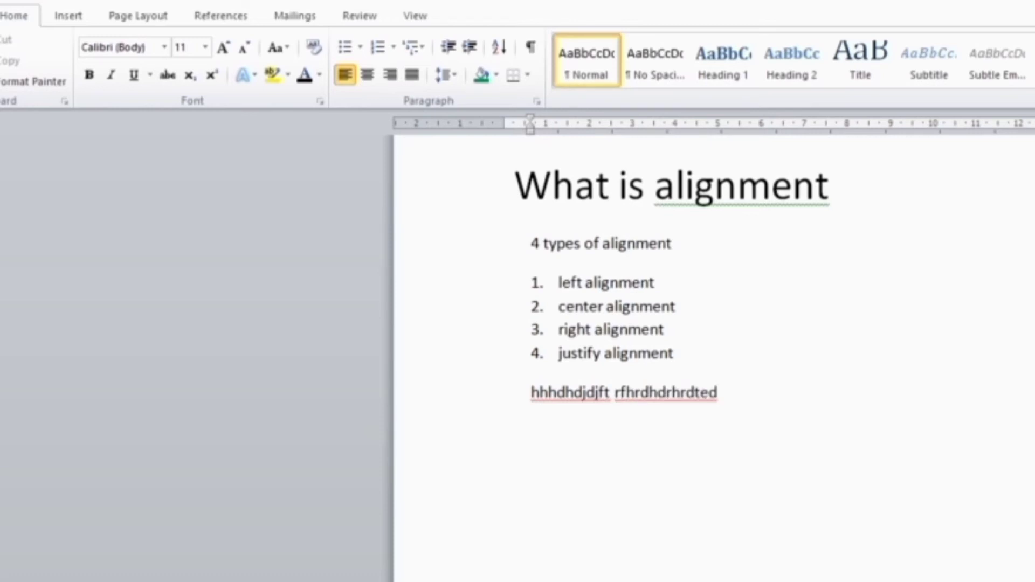
{"action": "type", "text": " fsfdetgrrry"}
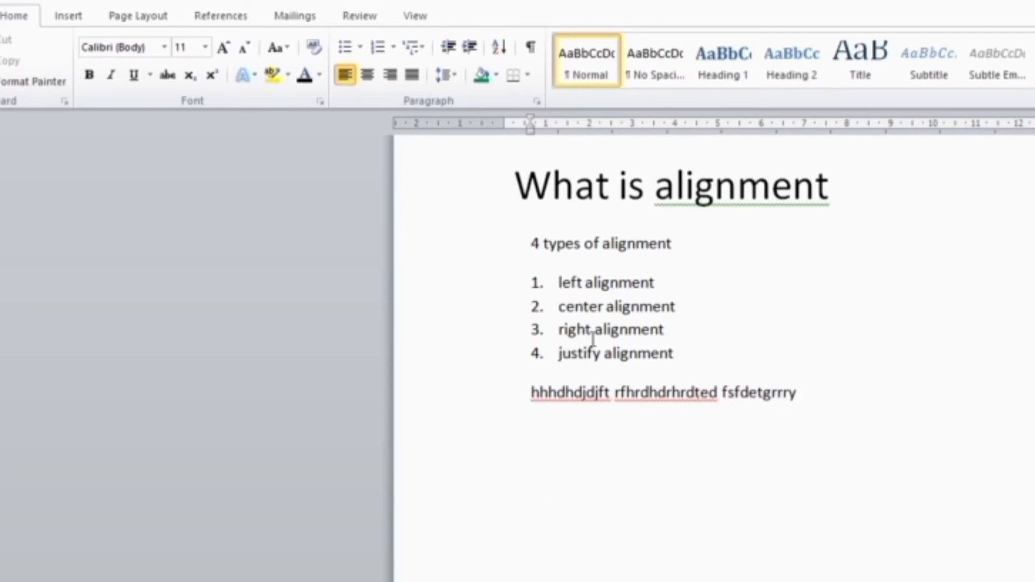
Center the sample line below the numbered list, and return it to left alignment.
{"action": "left_click", "coordinate": [371, 75]}
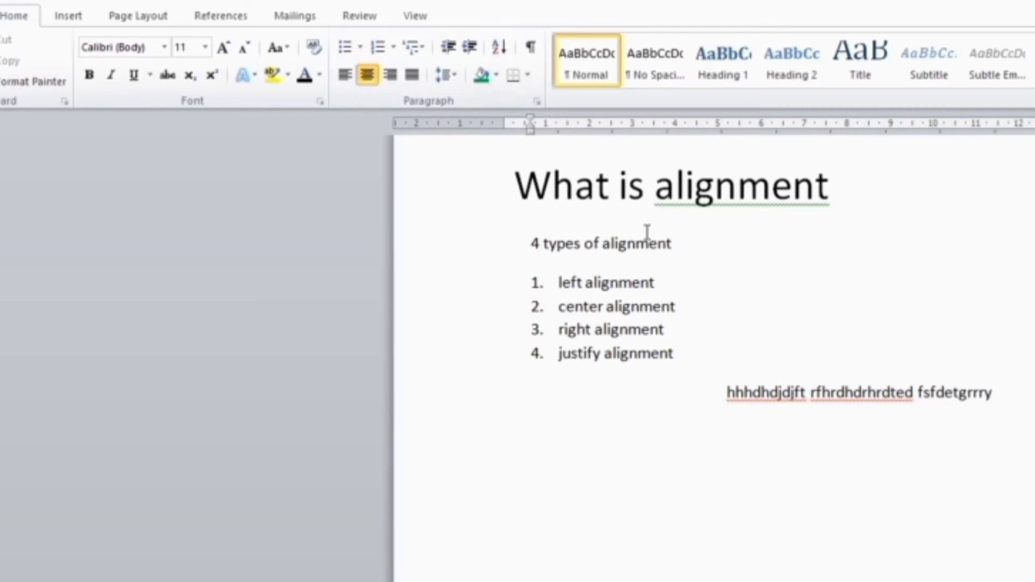
{"action": "left_click", "coordinate": [344, 76]}
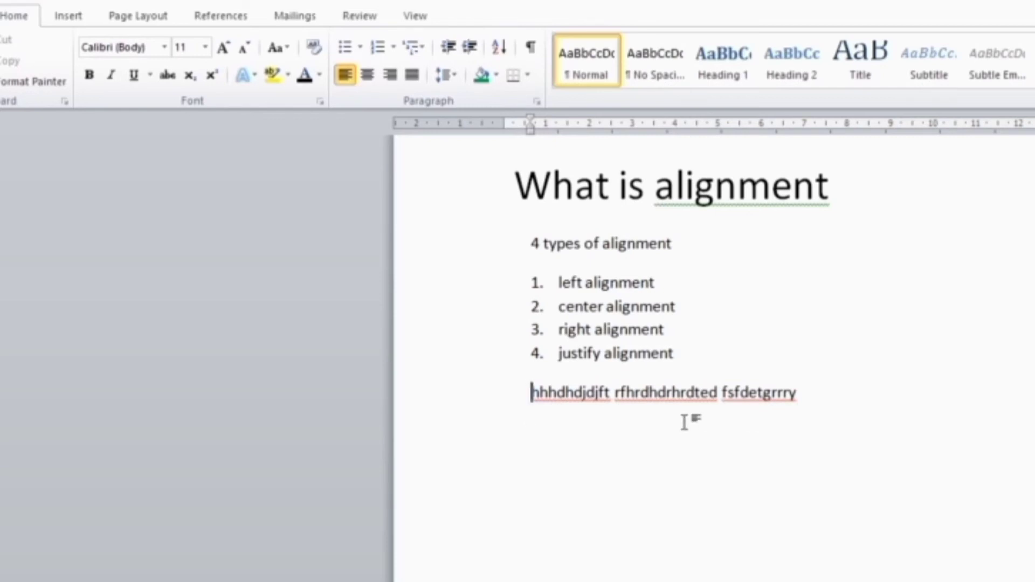
Add a centered paragraph reading "nfdsrtyerwtyweryyryryry" below the left-aligned sample line.
{"action": "left_click", "coordinate": [832, 386]}
{"action": "key", "text": "Return"}
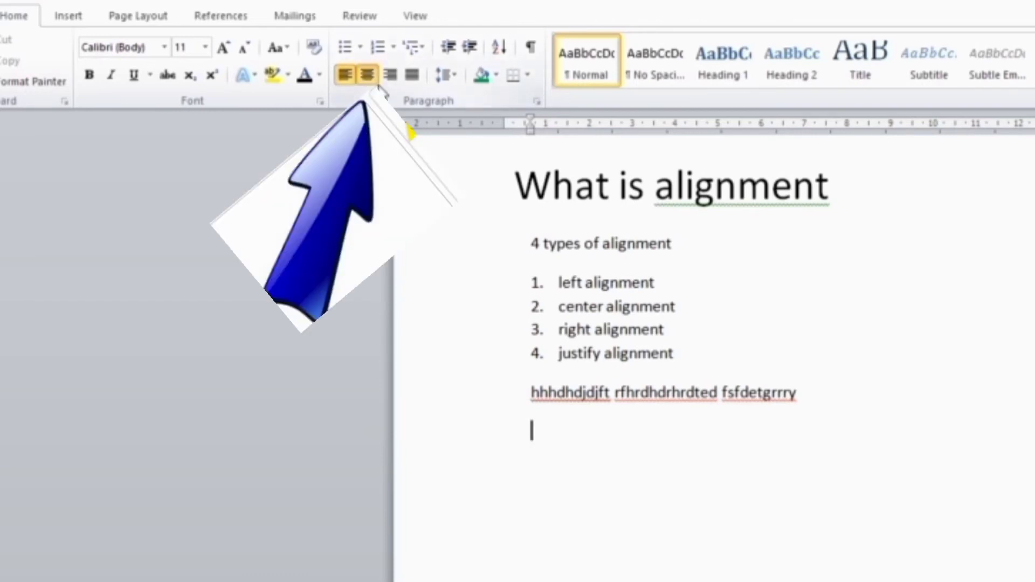
{"action": "left_click", "coordinate": [367, 75]}
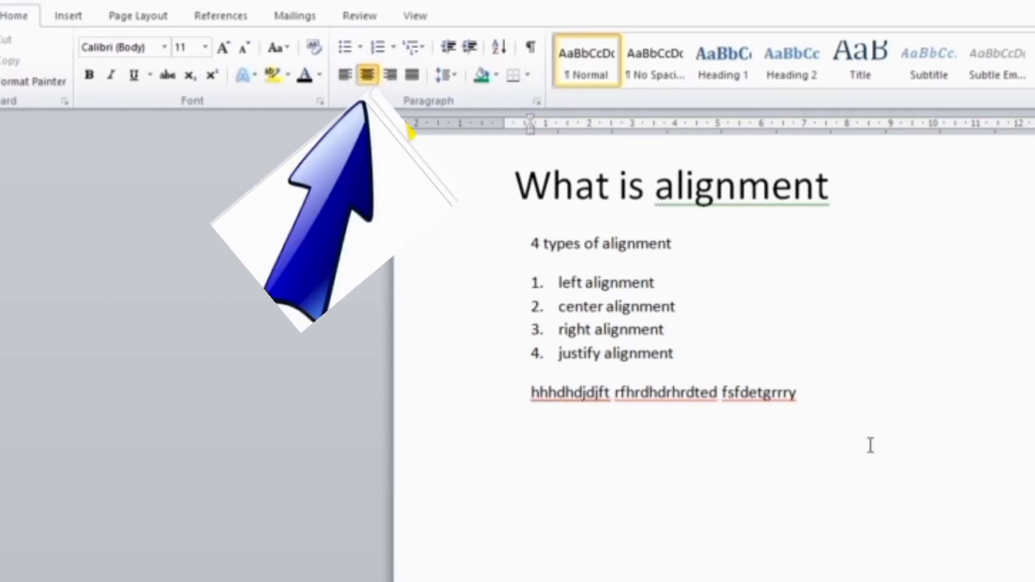
{"action": "type", "text": "nfdsrtyerwty"}
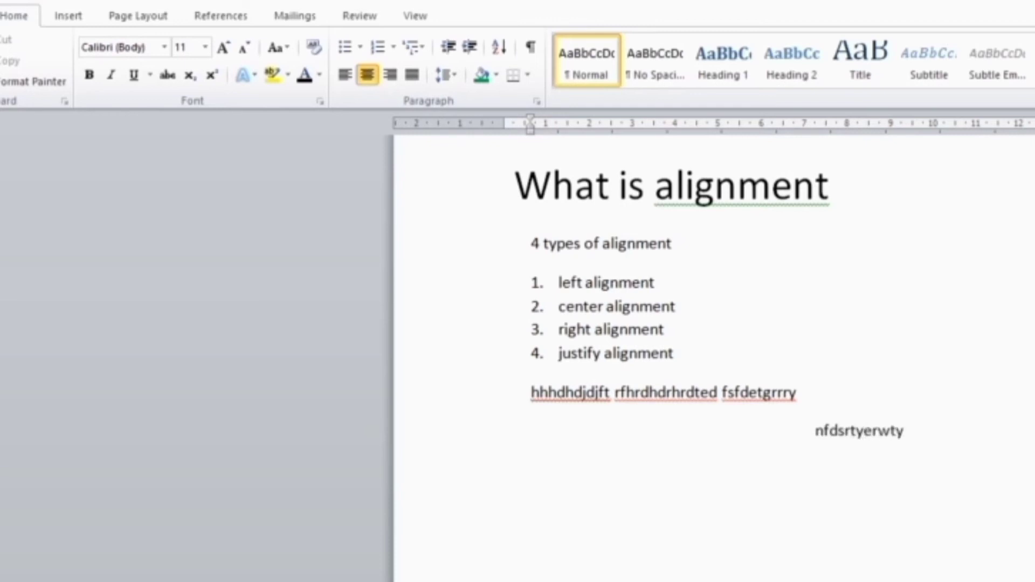
{"action": "type", "text": "weryyryryry"}
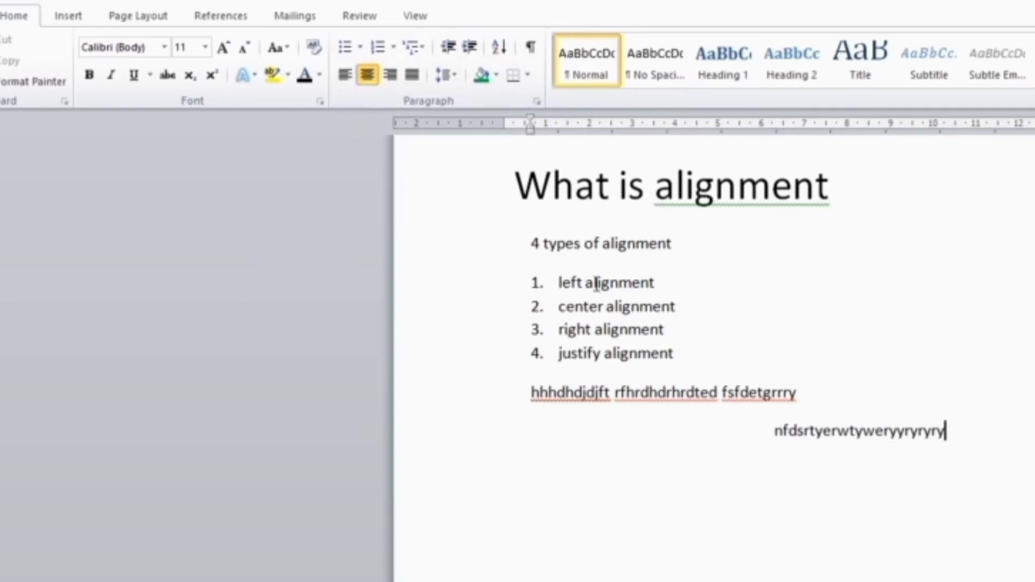
Add a second centered paragraph reading "fgsdtsetysaetysaeysae" below the first centered one.
{"action": "key", "text": "Return"}
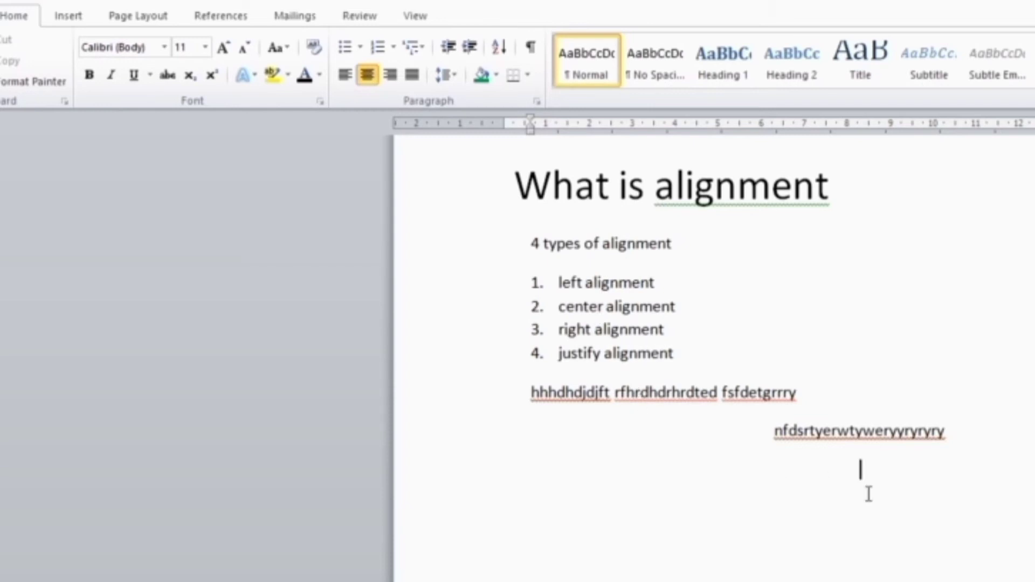
{"action": "type", "text": "fgsdtsety"}
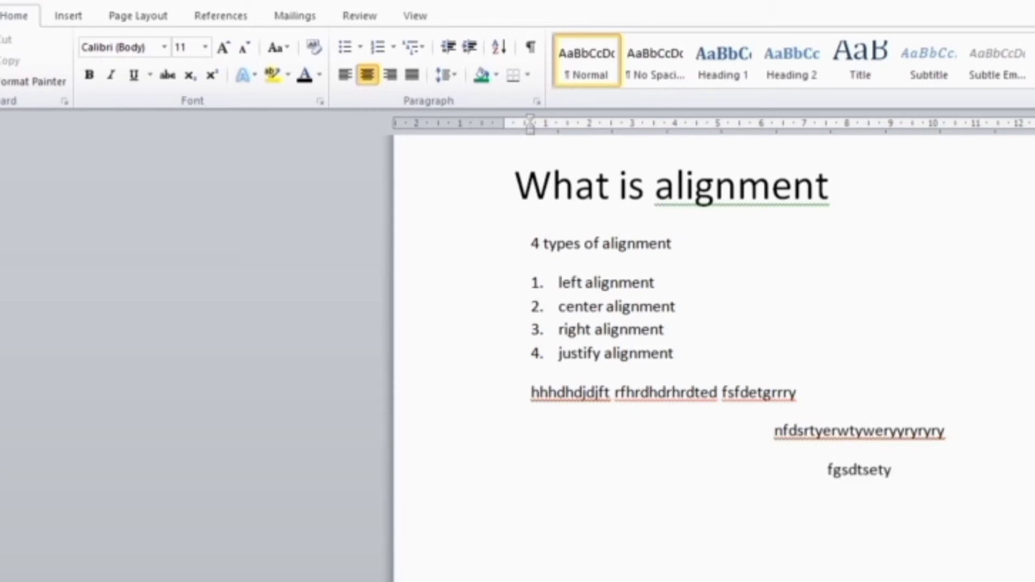
{"action": "type", "text": "saetysaeysae"}
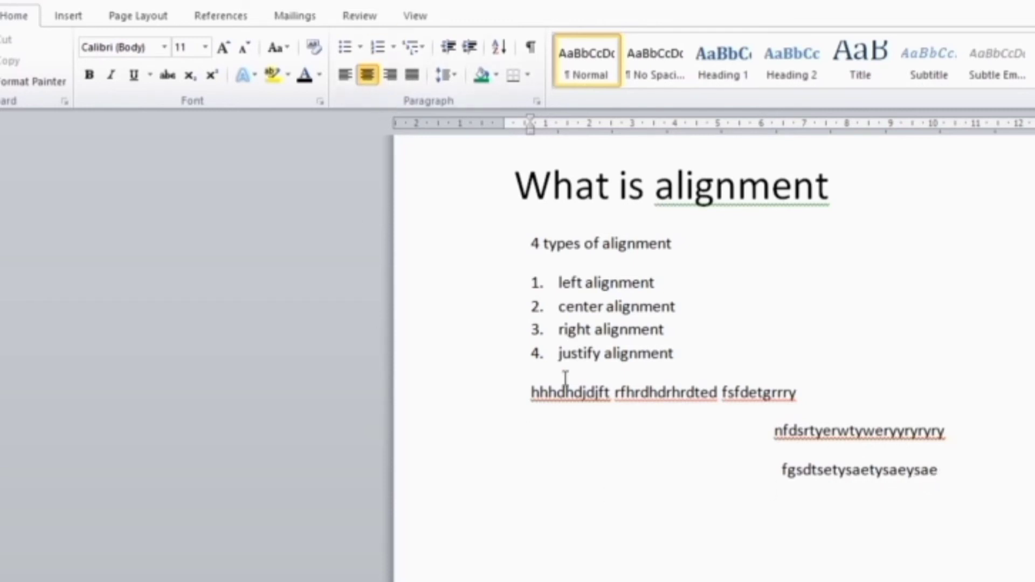
Add a right-aligned paragraph reading "dfsgsdyedtaetwaetdsessyy" below the centered lines.
{"action": "left_click", "coordinate": [812, 531]}
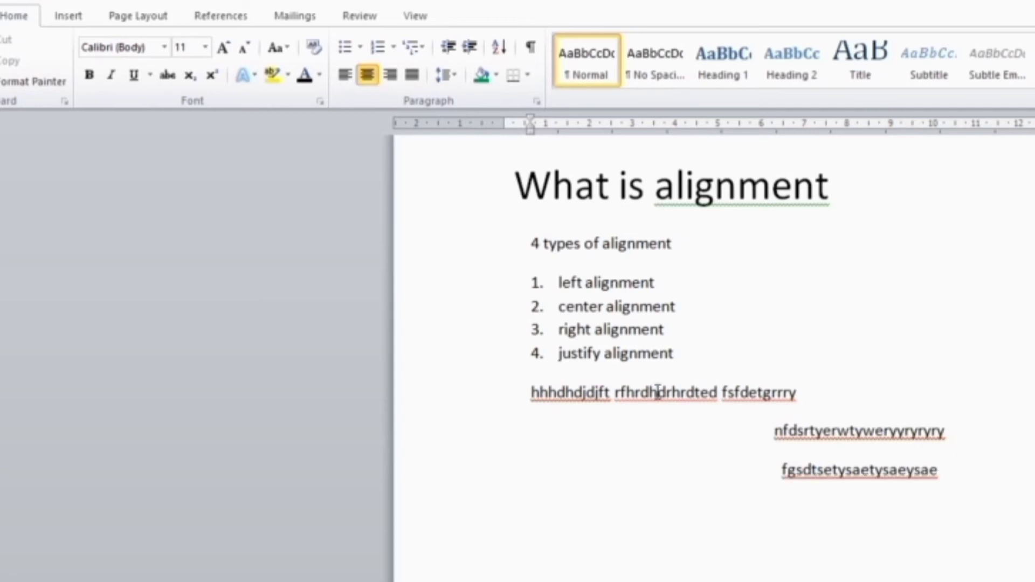
{"action": "left_click", "coordinate": [391, 76]}
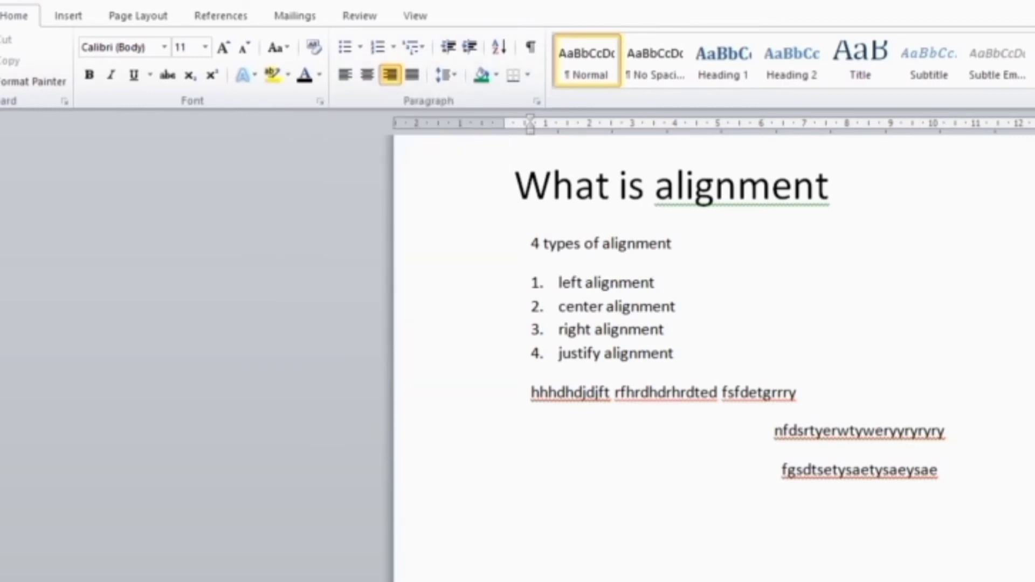
{"action": "type", "text": "dfsgsdyedtaetwaetdsessyy"}
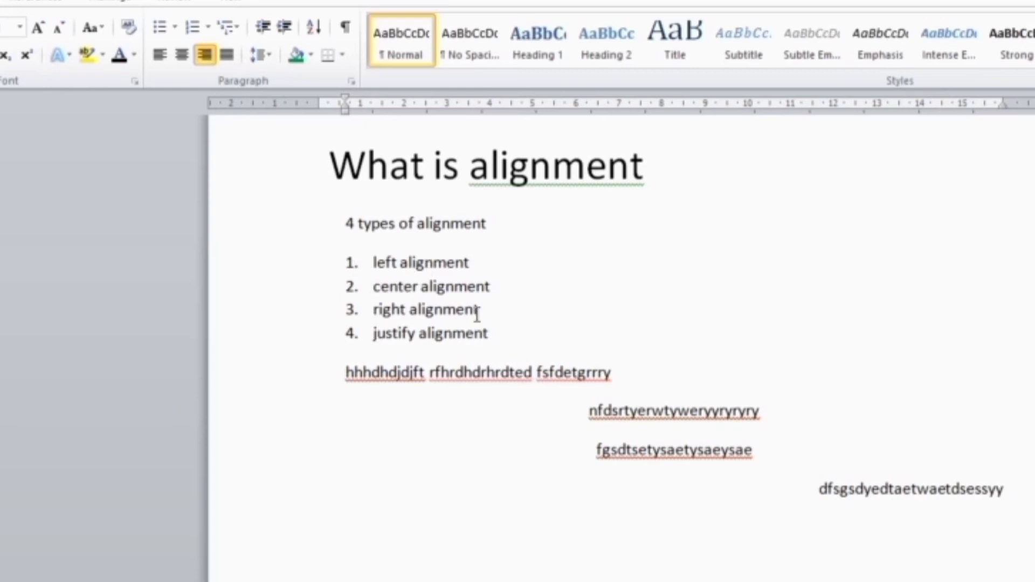
Switch the four numbered alignment items back and forth between justified and left alignment.
{"action": "left_click", "coordinate": [344, 263]}
{"action": "left_click_drag", "start_coordinate": [364, 284], "coordinate": [434, 330]}
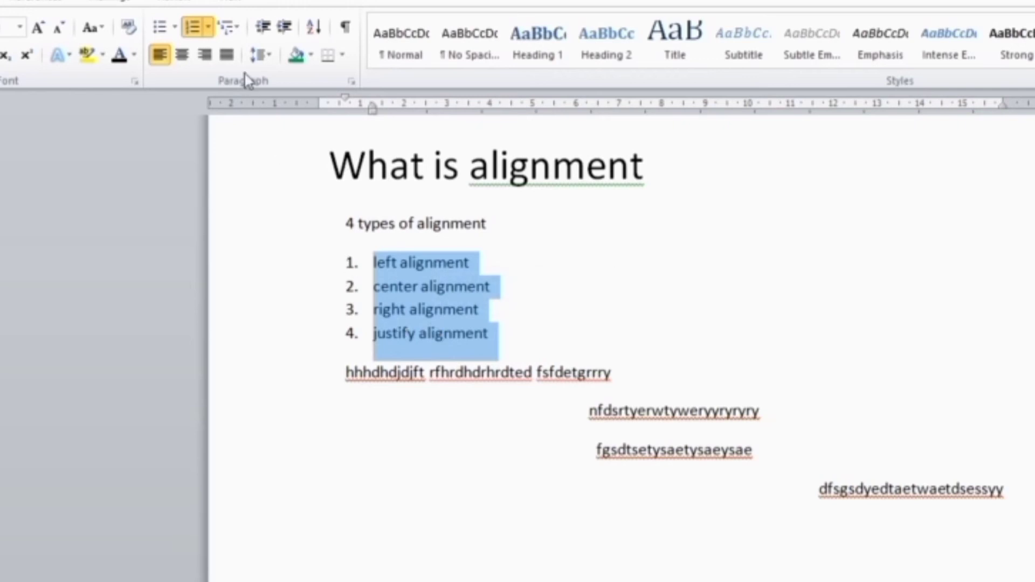
{"action": "left_click", "coordinate": [233, 57]}
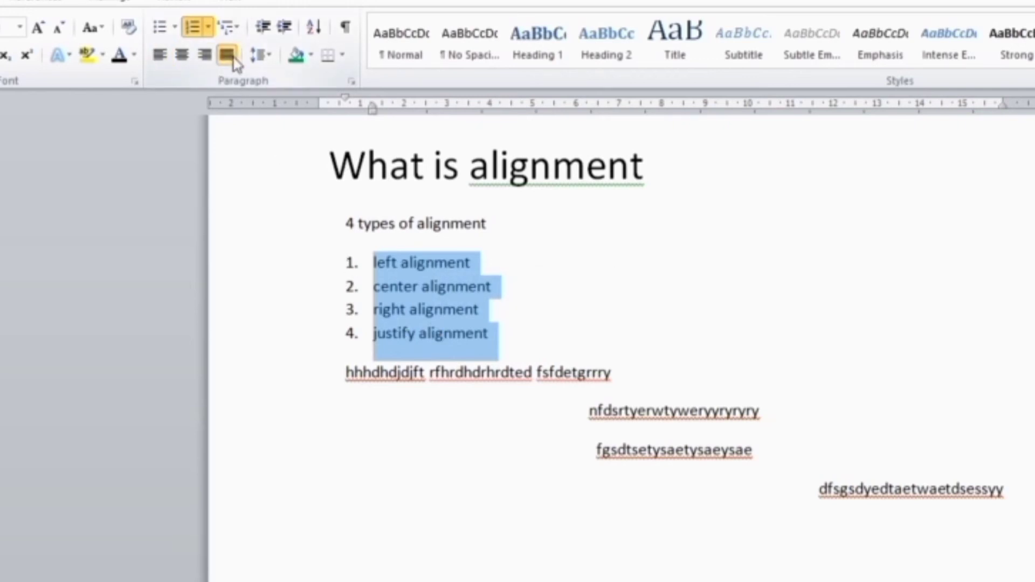
{"action": "left_click", "coordinate": [233, 58]}
{"action": "left_click", "coordinate": [234, 57]}
{"action": "left_click", "coordinate": [233, 57]}
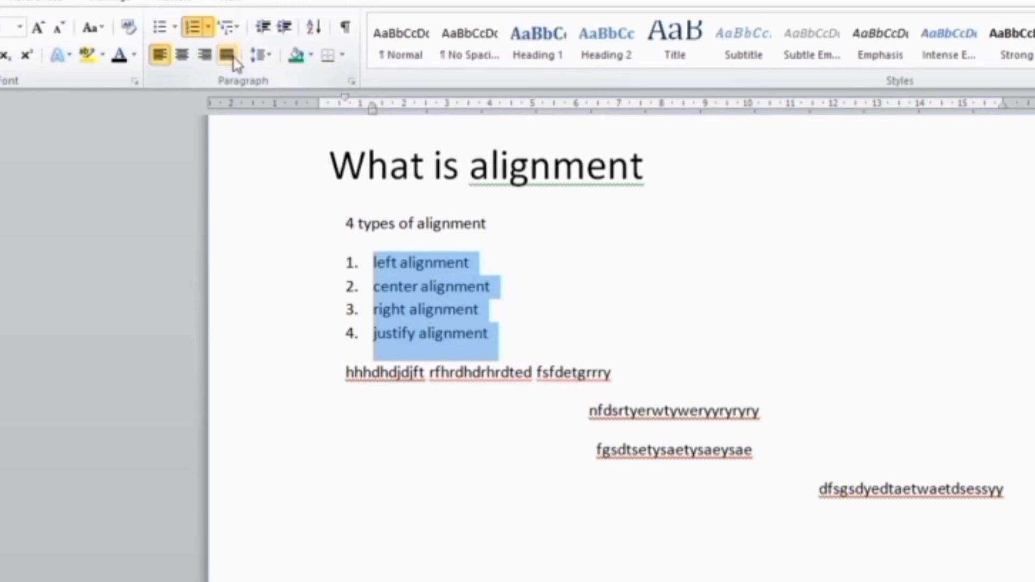
{"action": "left_click", "coordinate": [233, 57]}
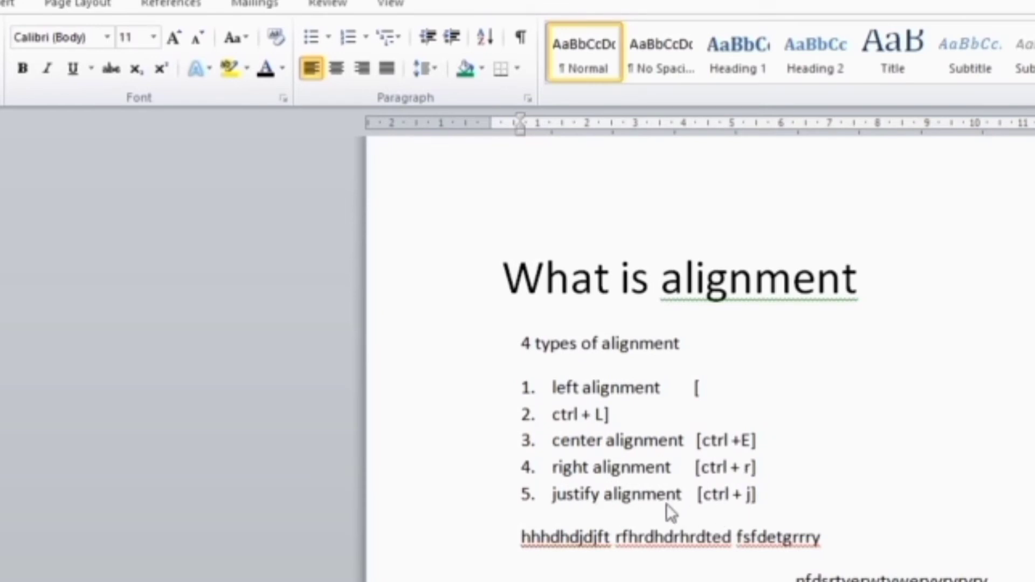
Look through the alignment list and the pages of repeated sample text.
{"action": "scroll", "coordinate": [746, 390], "scroll_direction": "down", "scroll_amount": 1}
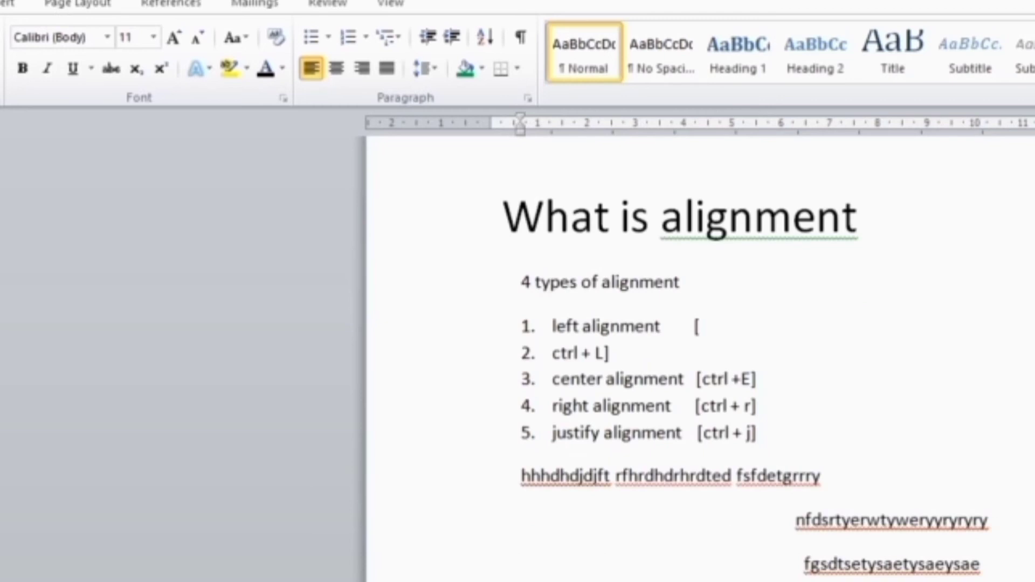
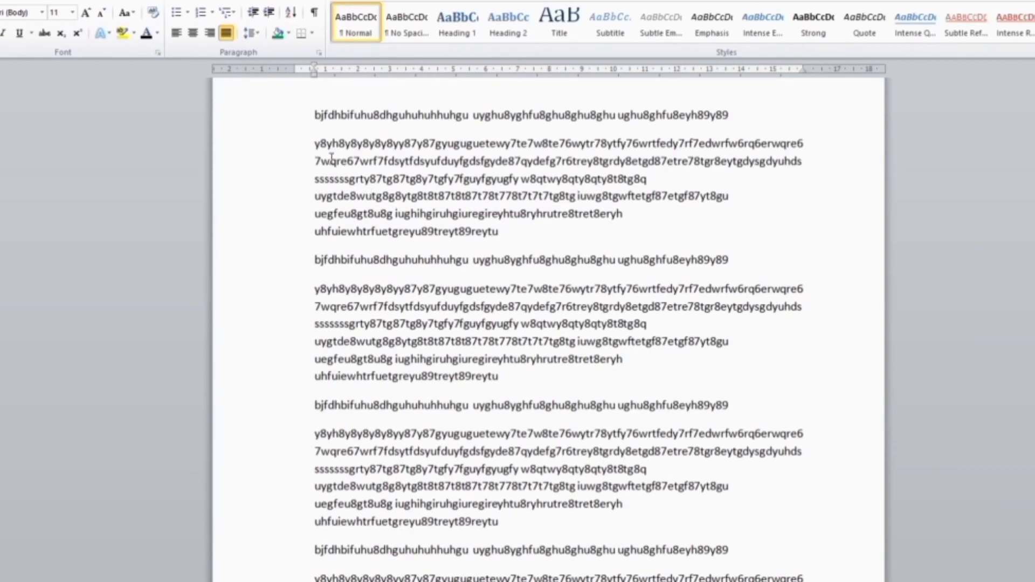
{"action": "scroll", "coordinate": [473, 307], "scroll_direction": "up", "scroll_amount": 2}
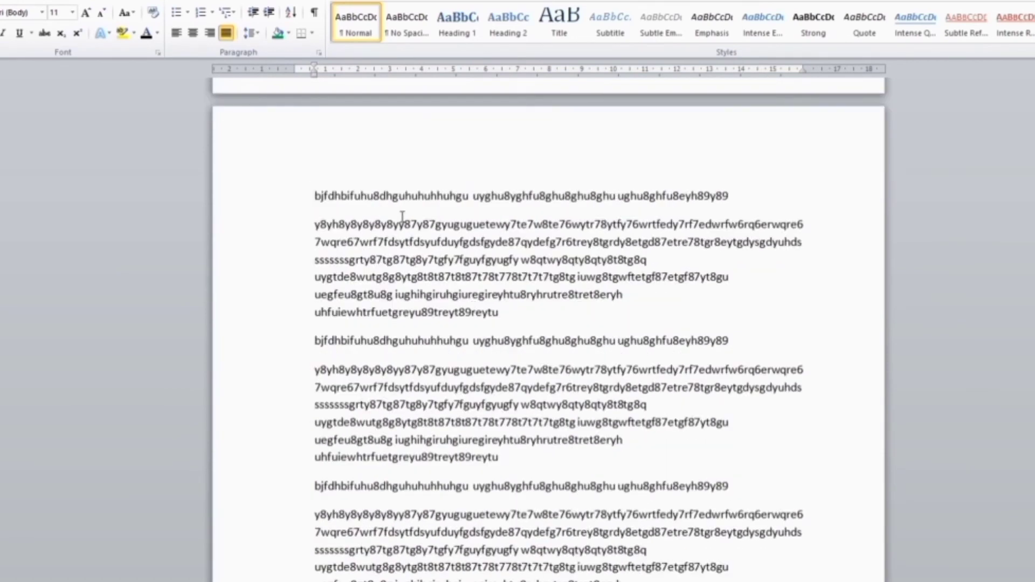
{"action": "scroll", "coordinate": [411, 202], "scroll_direction": "down", "scroll_amount": 1}
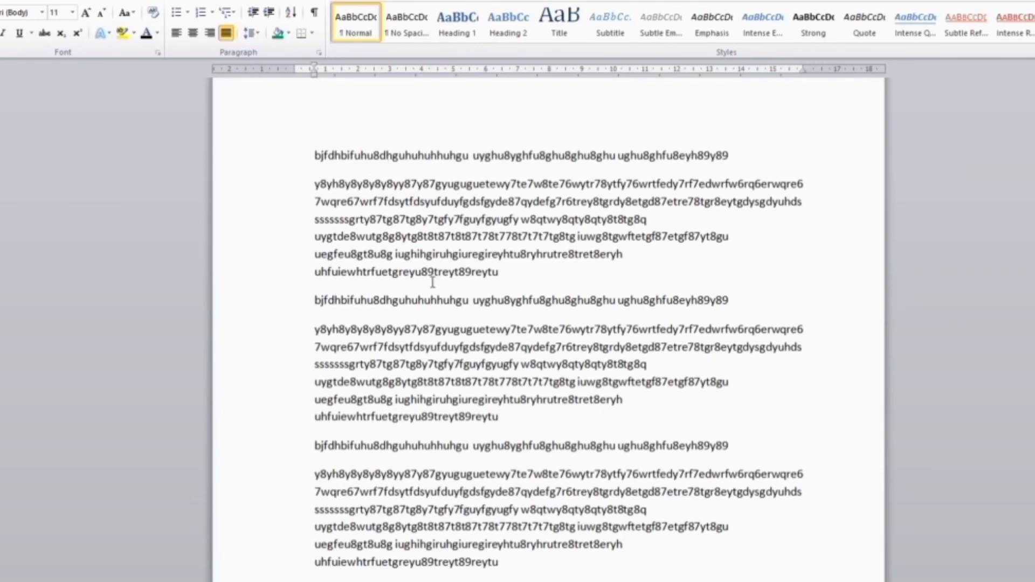
{"action": "scroll", "coordinate": [461, 256], "scroll_direction": "down", "scroll_amount": 6}
{"action": "scroll", "coordinate": [461, 259], "scroll_direction": "down", "scroll_amount": 8}
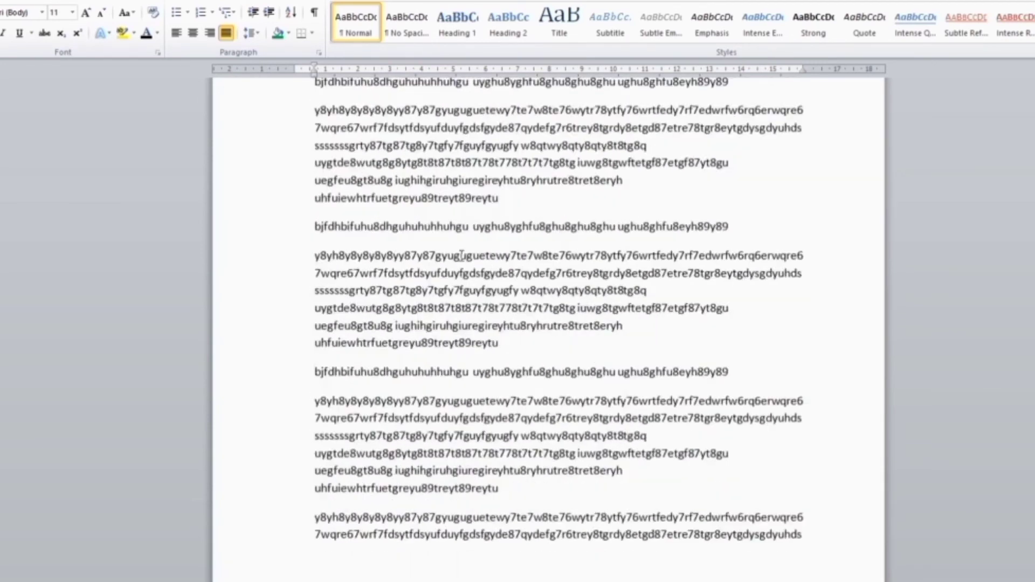
{"action": "scroll", "coordinate": [461, 259], "scroll_direction": "down", "scroll_amount": 4}
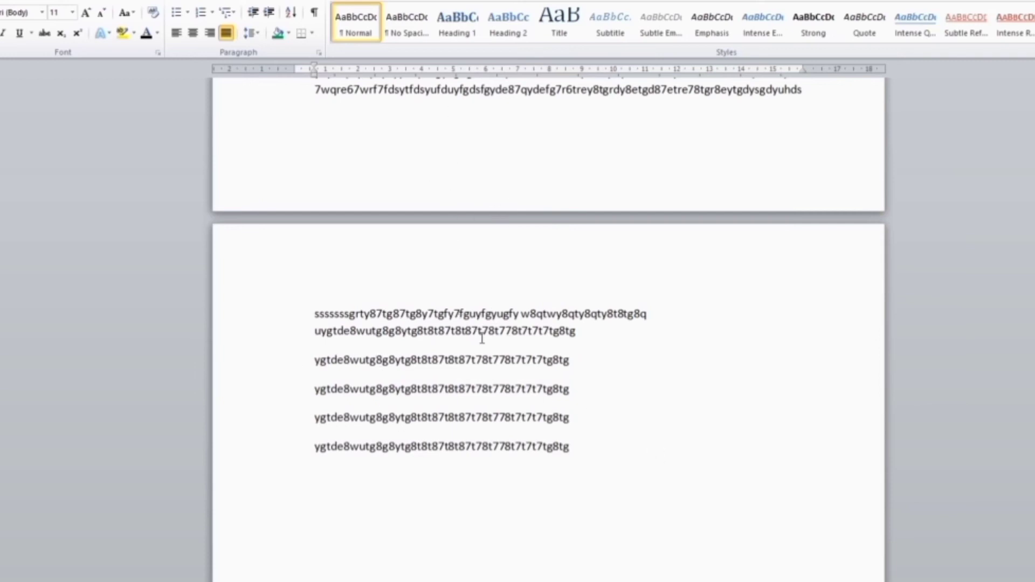
{"action": "scroll", "coordinate": [481, 339], "scroll_direction": "up", "scroll_amount": 7}
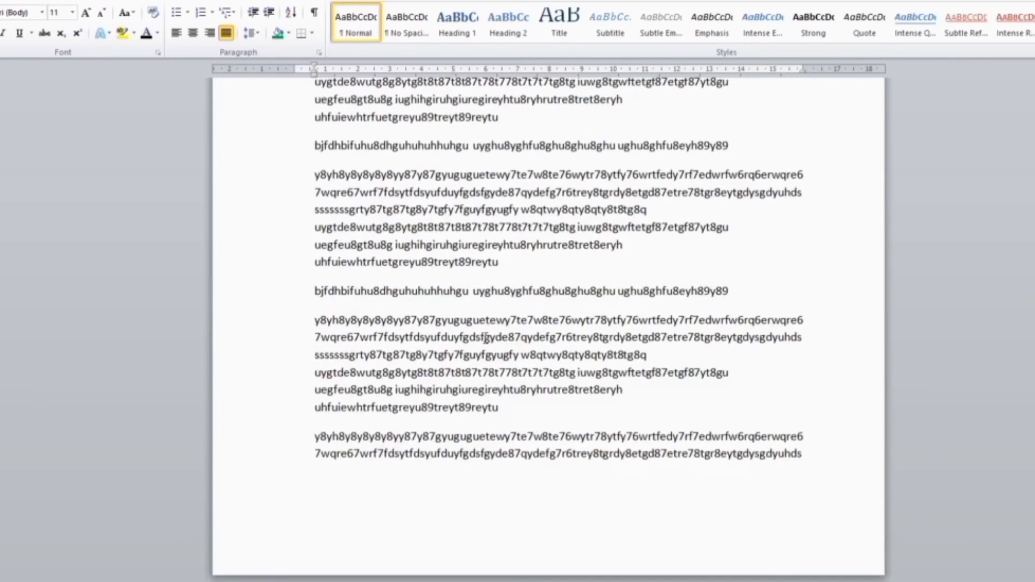
{"action": "scroll", "coordinate": [485, 338], "scroll_direction": "up", "scroll_amount": 5}
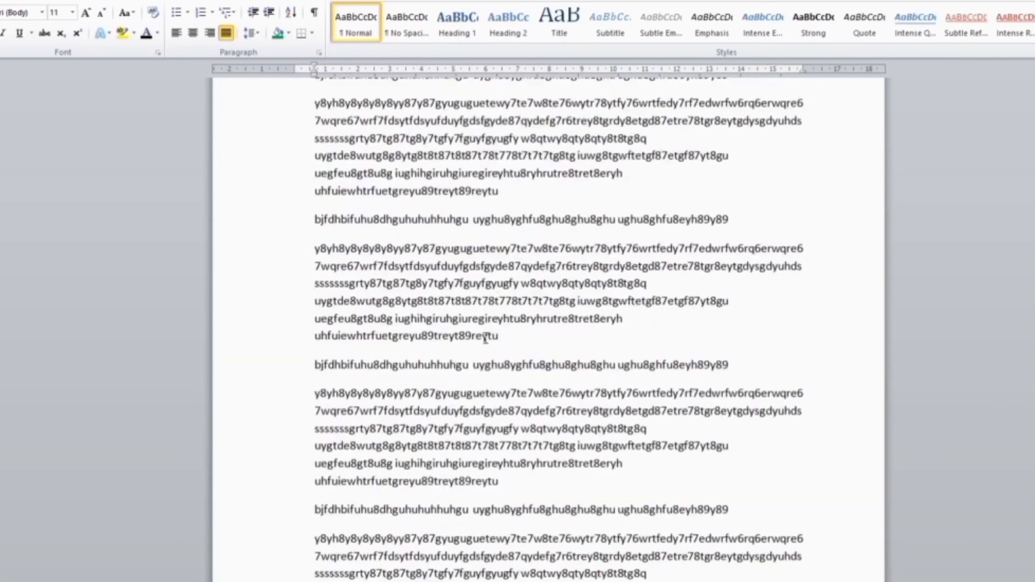
{"action": "scroll", "coordinate": [485, 337], "scroll_direction": "up", "scroll_amount": 1}
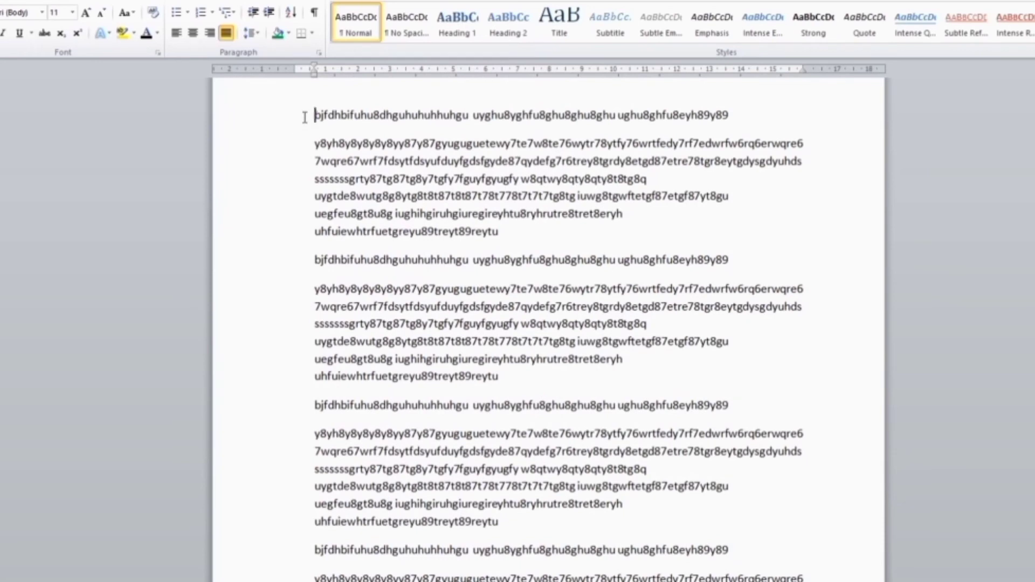
Try 1.0 line spacing on the first two sample paragraphs, and undo it.
{"action": "key", "text": "ctrl+Return"}
{"action": "scroll", "coordinate": [302, 118], "scroll_direction": "down", "scroll_amount": 2}
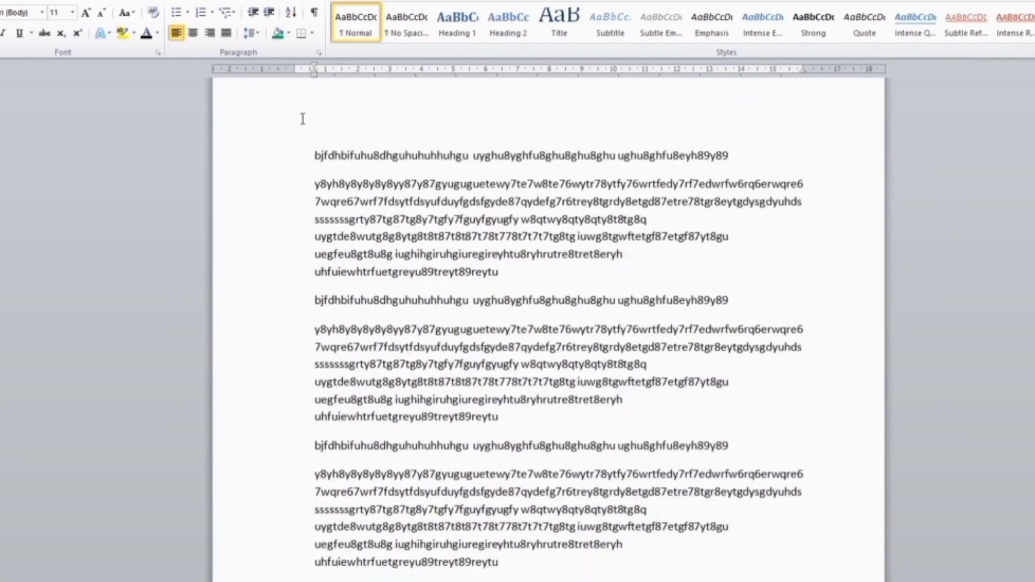
{"action": "left_click_drag", "start_coordinate": [312, 156], "coordinate": [387, 276]}
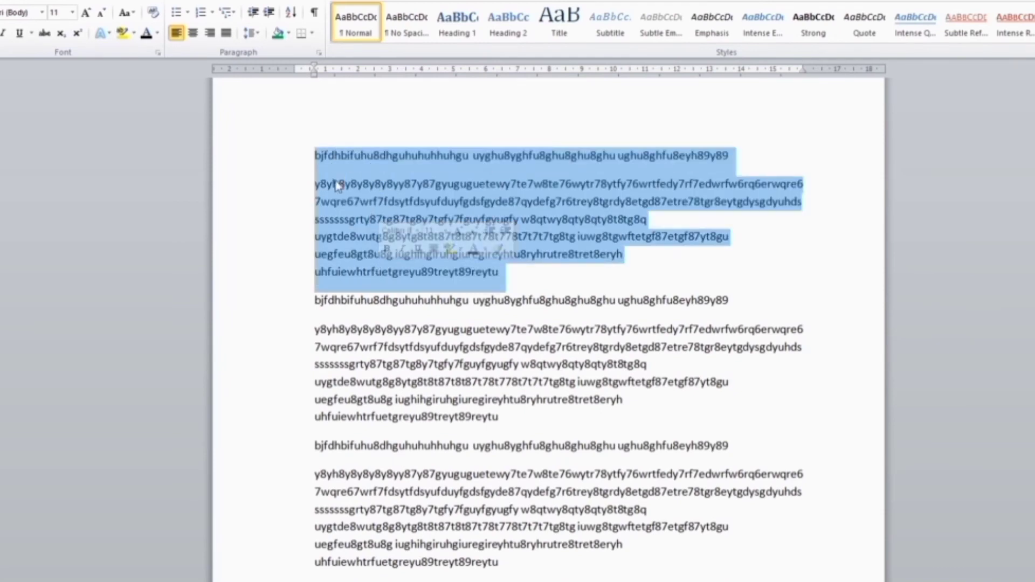
{"action": "left_click", "coordinate": [254, 35]}
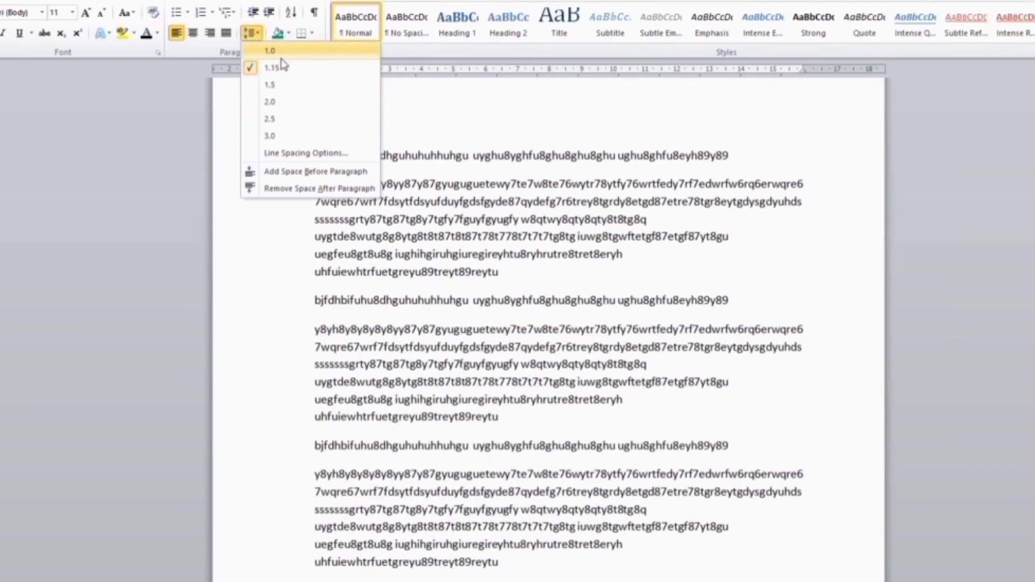
{"action": "left_click", "coordinate": [283, 53]}
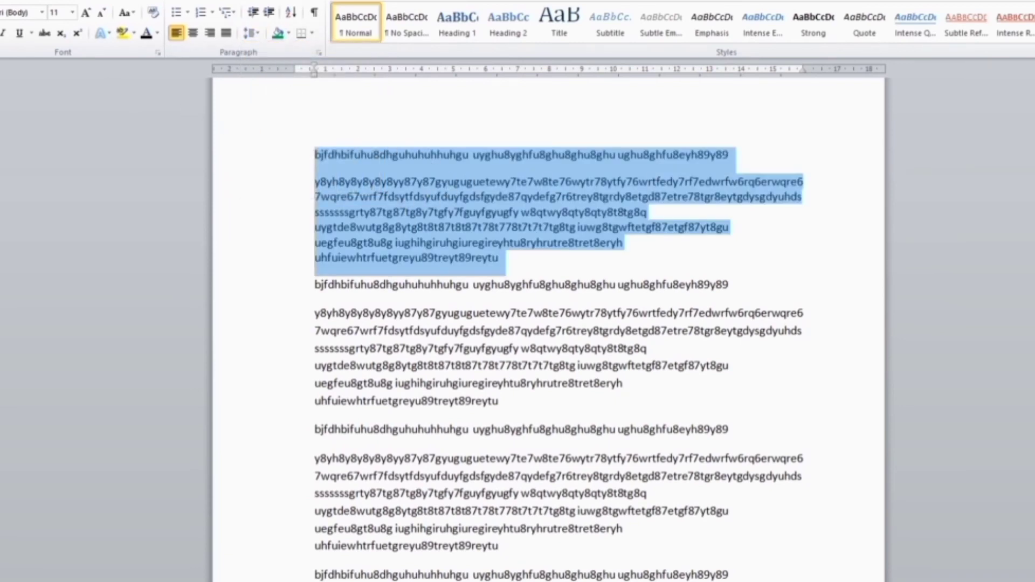
{"action": "key", "text": "ctrl+z"}
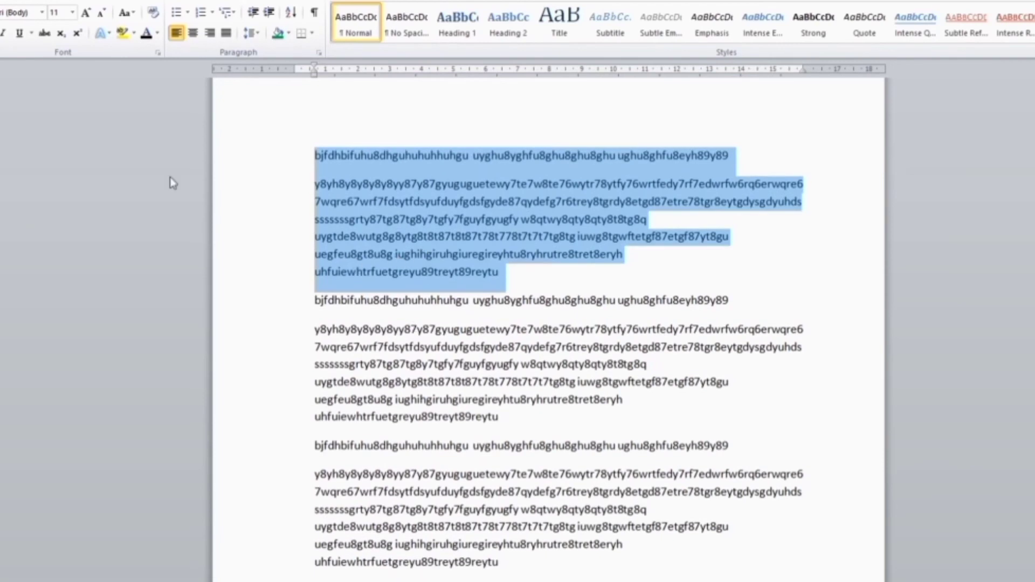
Apply single line spacing to the first two sample paragraphs and clear the selection.
{"action": "key", "text": "ctrl+1"}
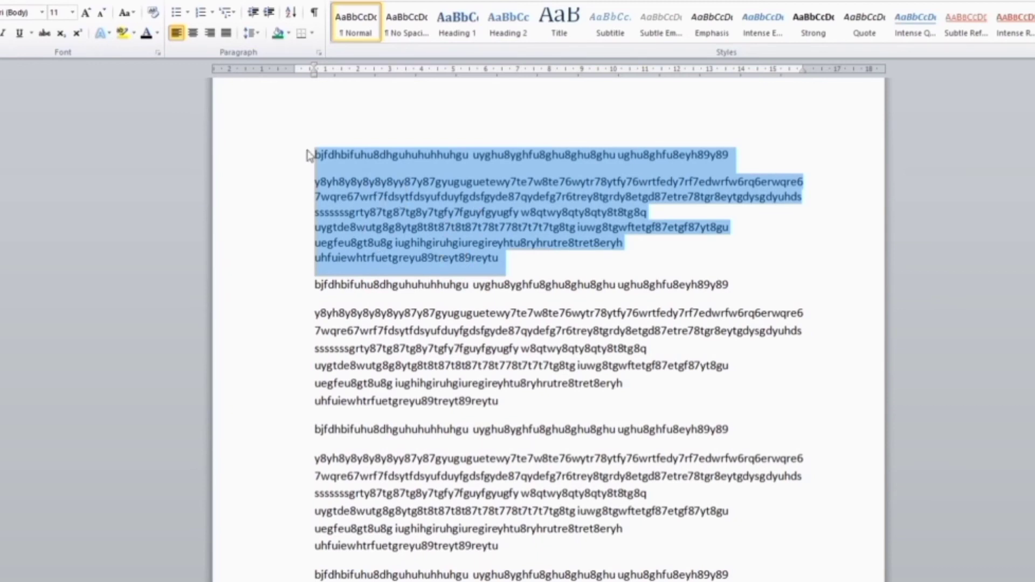
{"action": "left_click", "coordinate": [316, 257]}
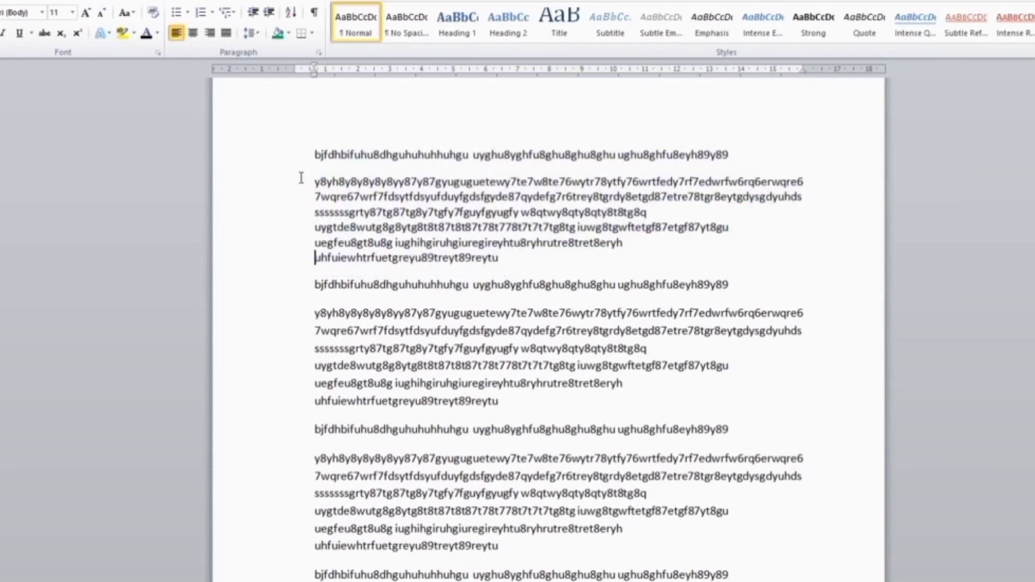
{"action": "left_click_drag", "start_coordinate": [313, 157], "coordinate": [418, 437]}
{"action": "left_click_drag", "start_coordinate": [351, 439], "coordinate": [364, 469]}
{"action": "scroll", "coordinate": [376, 450], "scroll_direction": "down", "scroll_amount": 1}
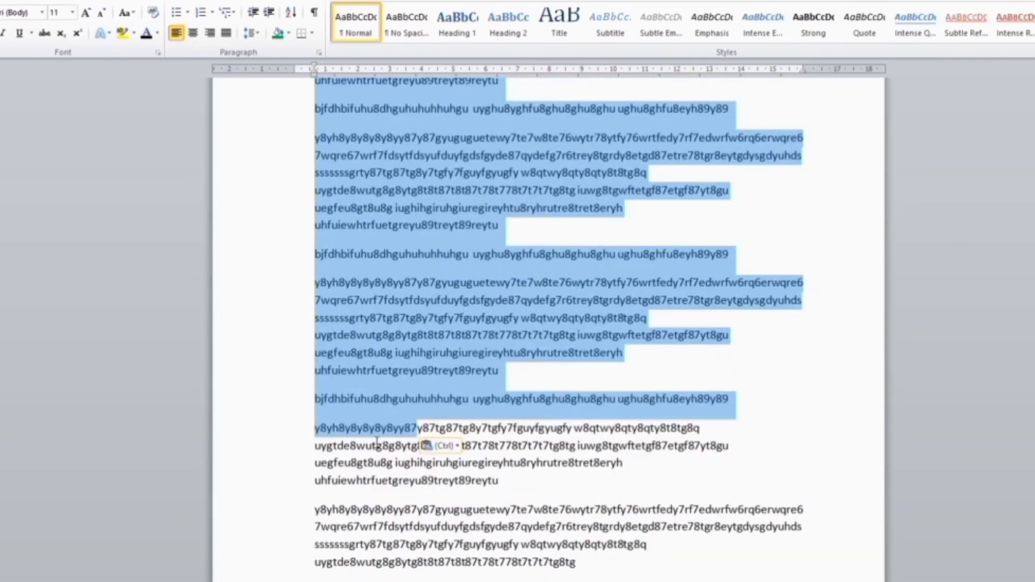
{"action": "left_click", "coordinate": [313, 448]}
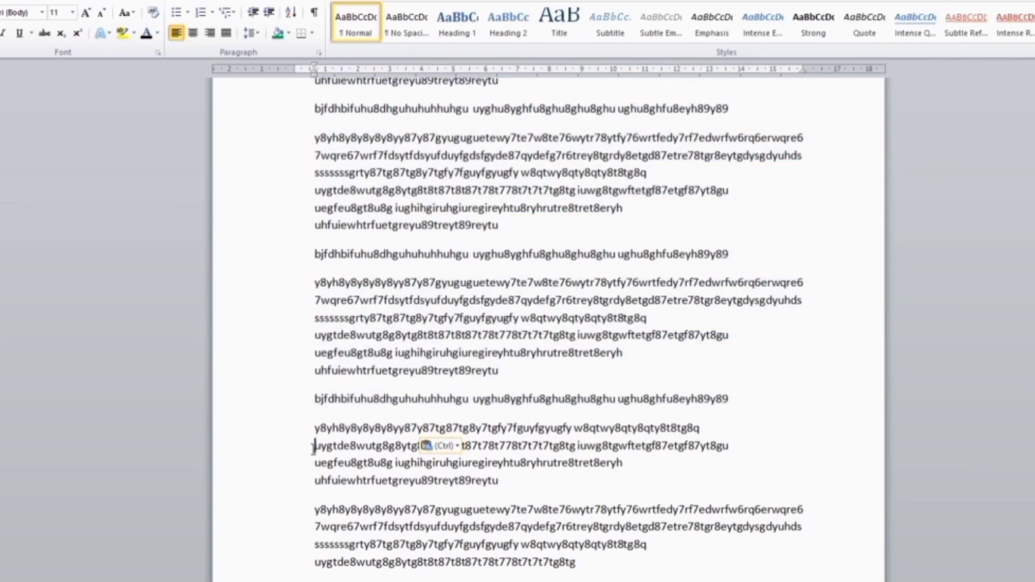
Set the line spacing to At least 0.8 for the sample text from the page's first line into its third repeated block.
{"action": "scroll", "coordinate": [316, 445], "scroll_direction": "up", "scroll_amount": 8}
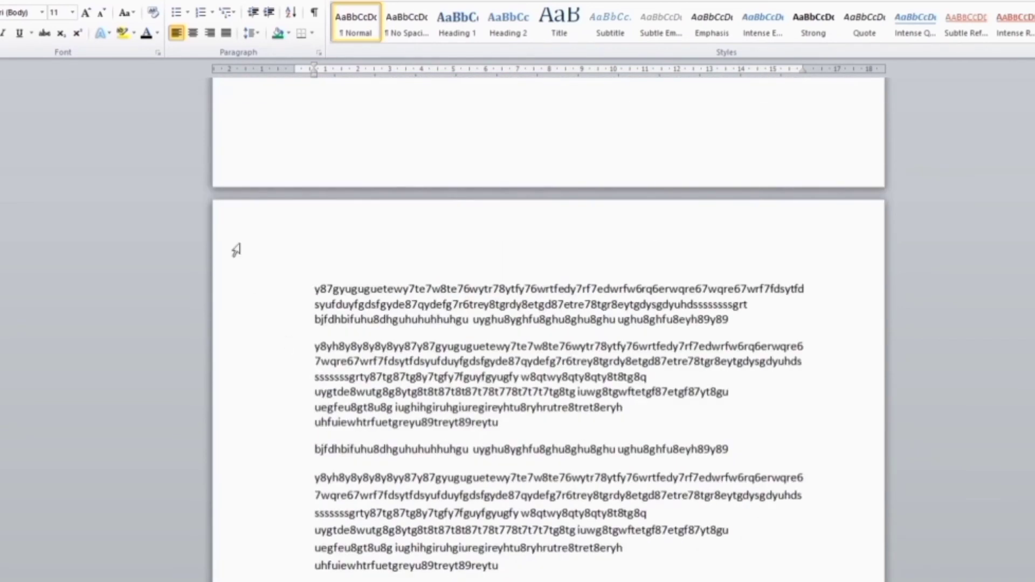
{"action": "left_click_drag", "start_coordinate": [305, 294], "coordinate": [328, 298]}
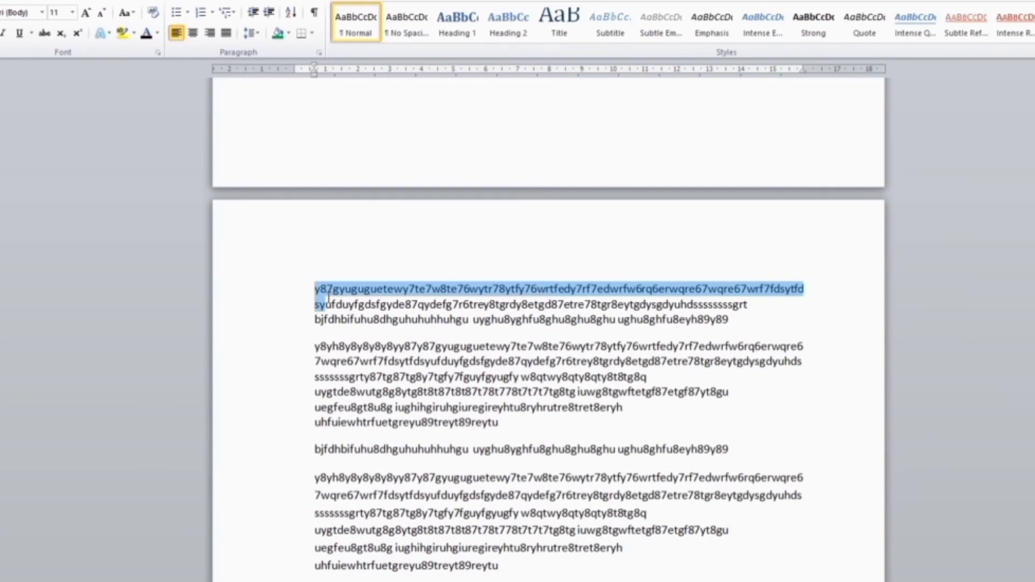
{"action": "left_click_drag", "start_coordinate": [328, 298], "coordinate": [399, 558]}
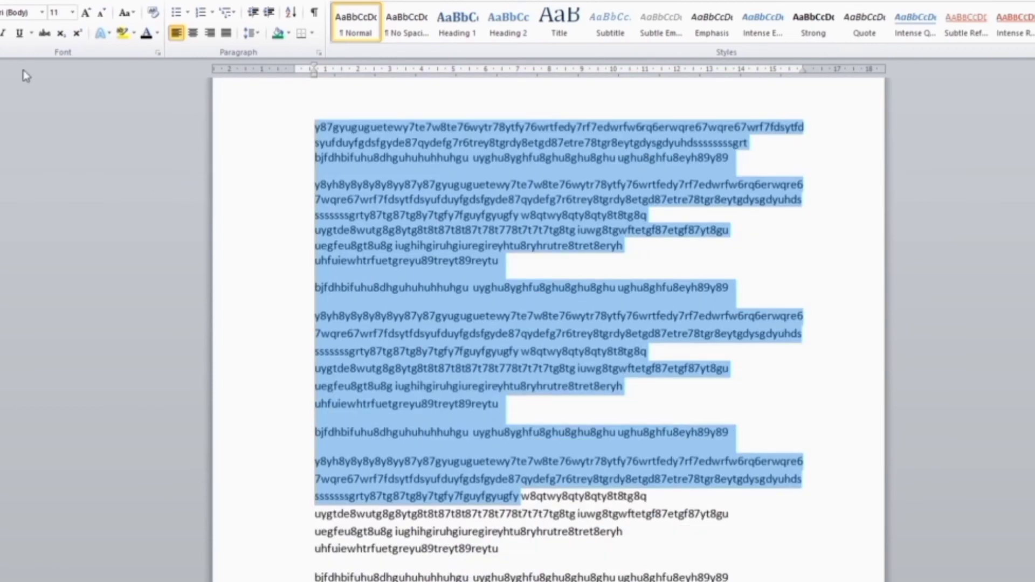
{"action": "left_click", "coordinate": [251, 34]}
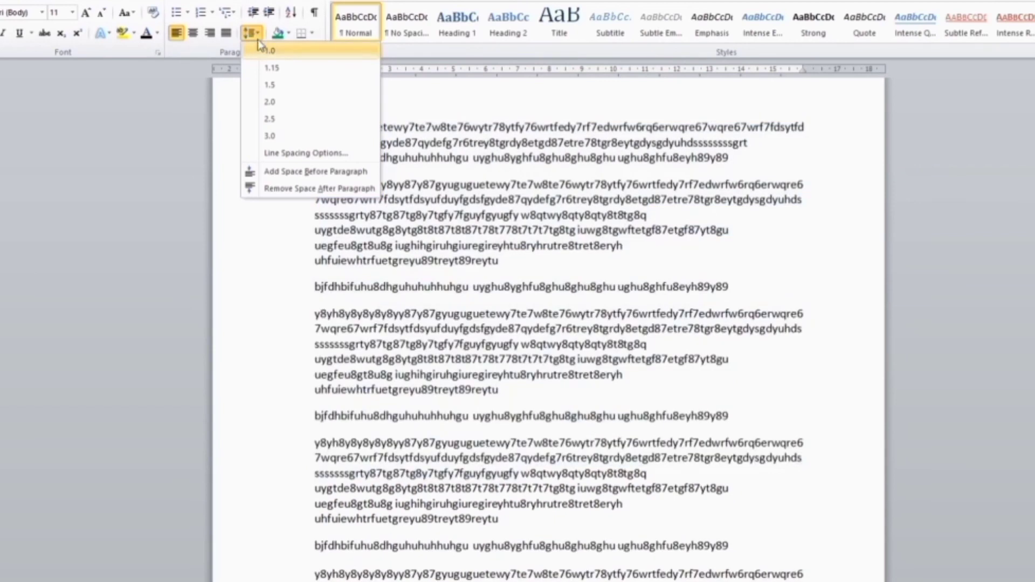
{"action": "left_click", "coordinate": [258, 36]}
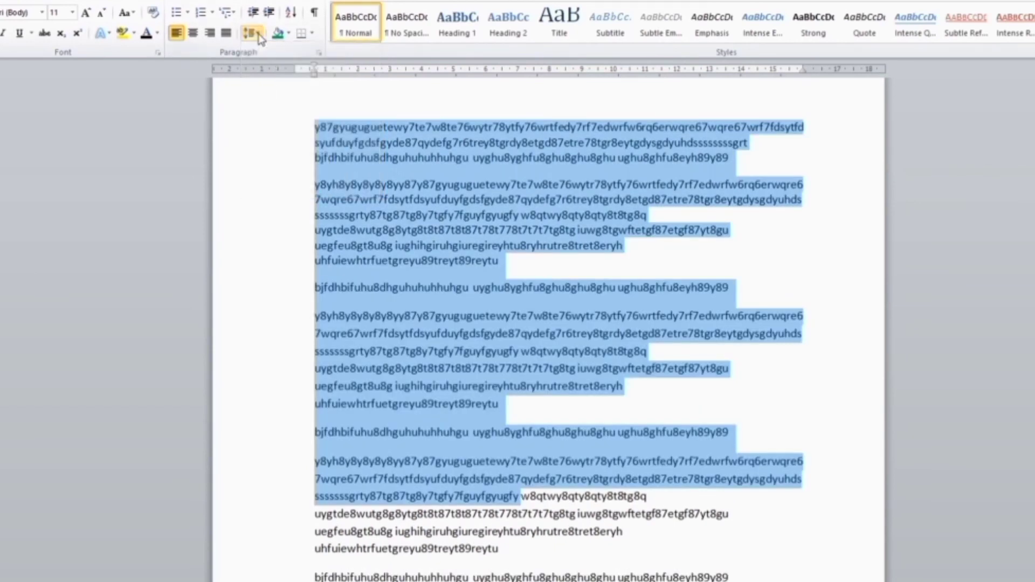
{"action": "left_click", "coordinate": [254, 35]}
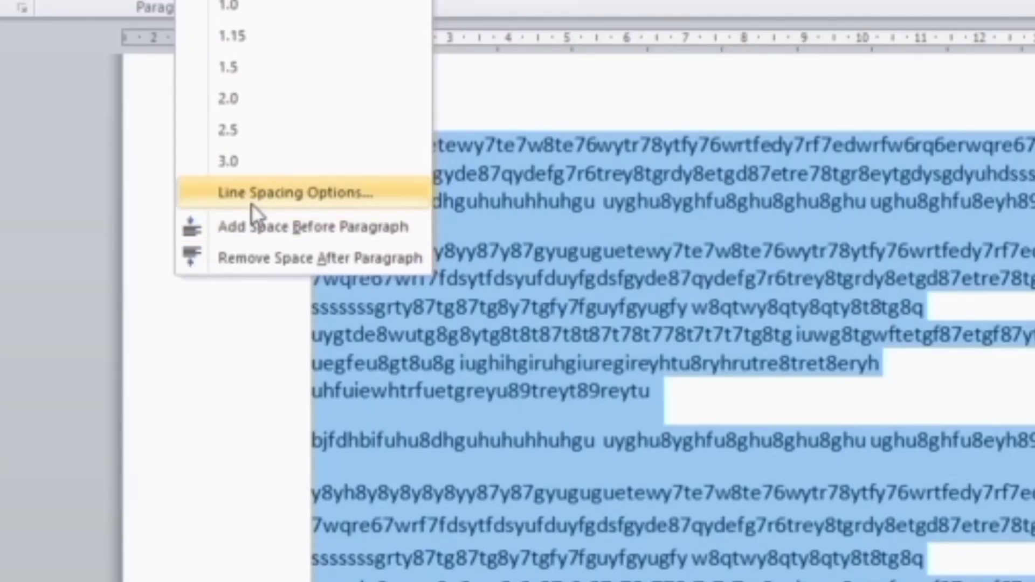
{"action": "left_click", "coordinate": [253, 193]}
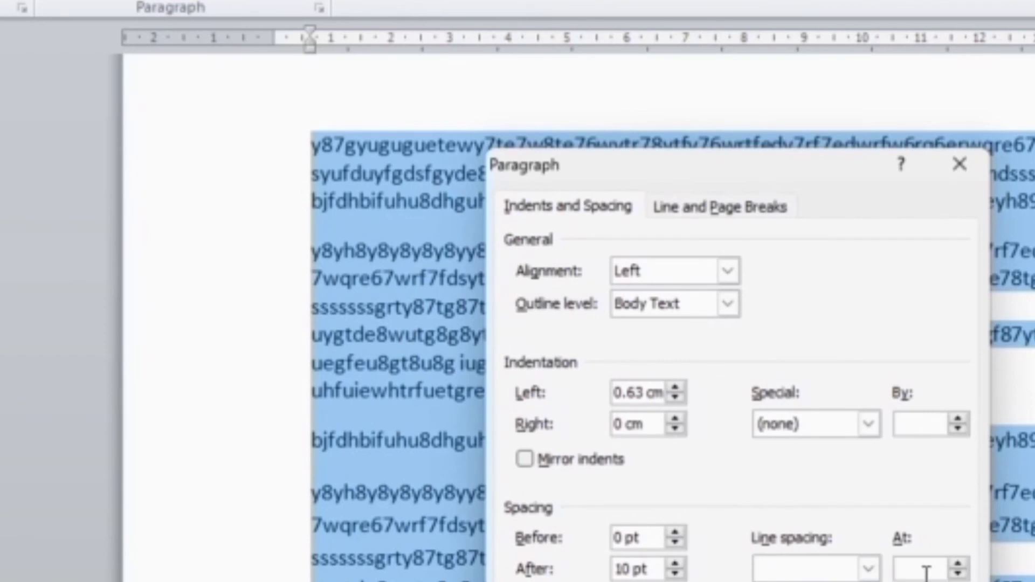
{"action": "type", "text": "0.8"}
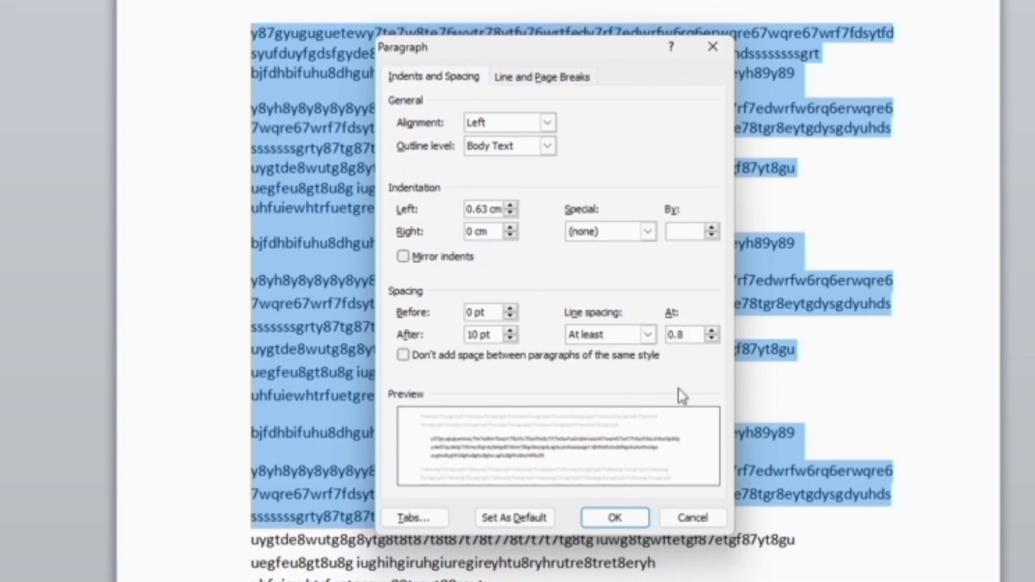
{"action": "left_click", "coordinate": [616, 517]}
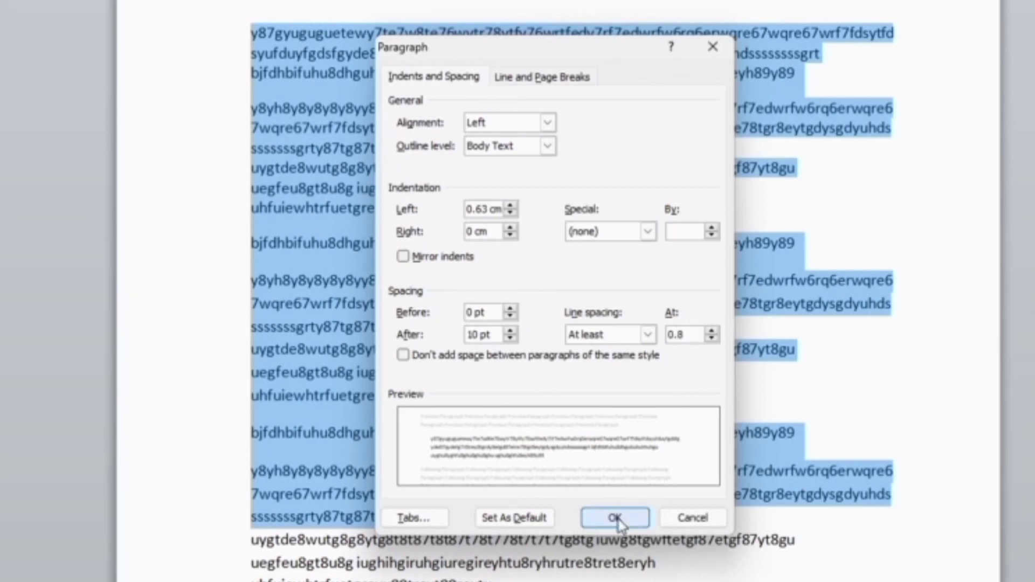
Set the line spacing value to 0.7 for the sample text from the next y8yh8y block down to the last uygtde8 line before the short repeated lines.
{"action": "scroll", "coordinate": [506, 288], "scroll_direction": "down", "scroll_amount": 4}
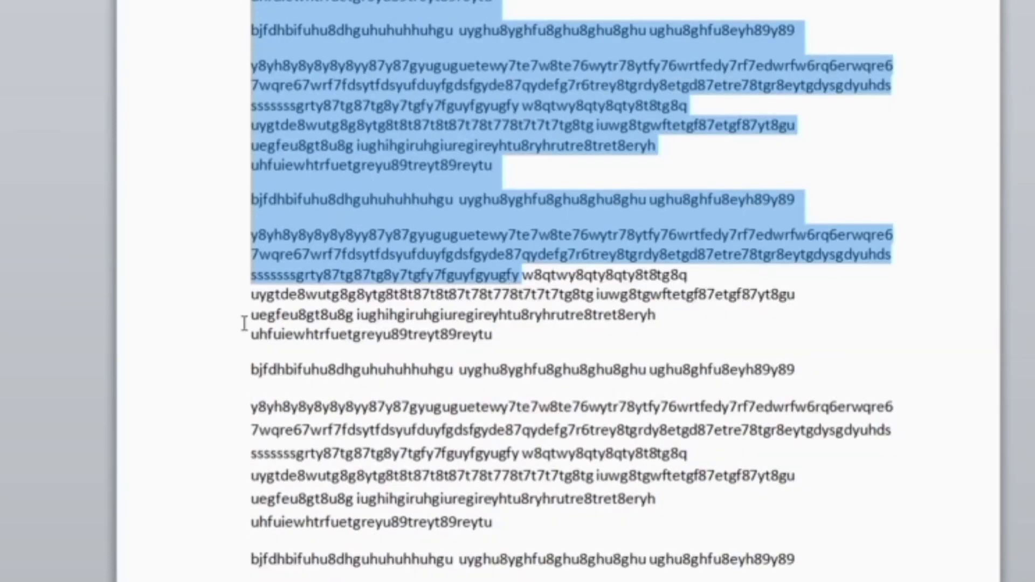
{"action": "scroll", "coordinate": [244, 318], "scroll_direction": "down", "scroll_amount": 2}
{"action": "left_click", "coordinate": [247, 218]}
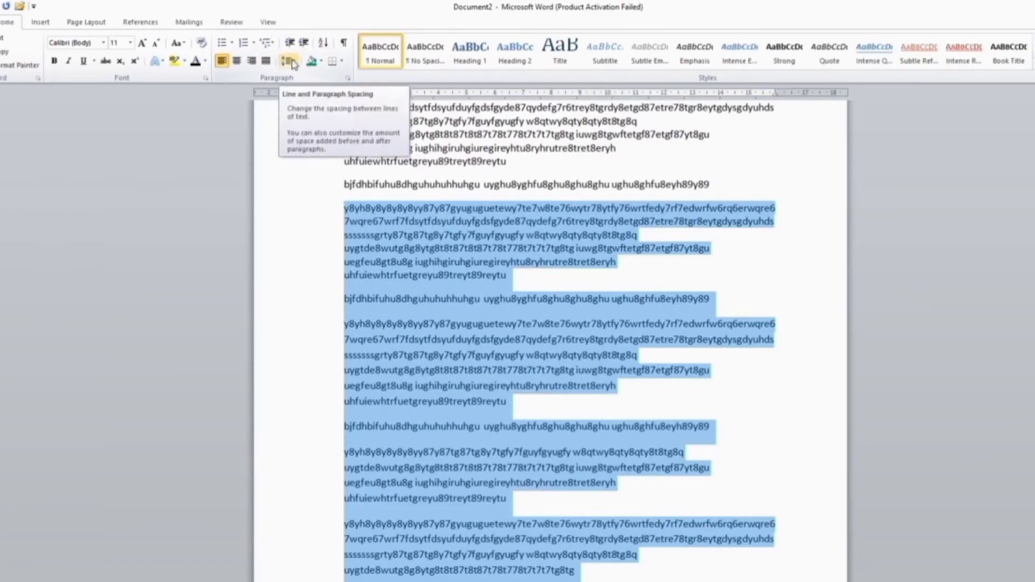
{"action": "left_click", "coordinate": [293, 65]}
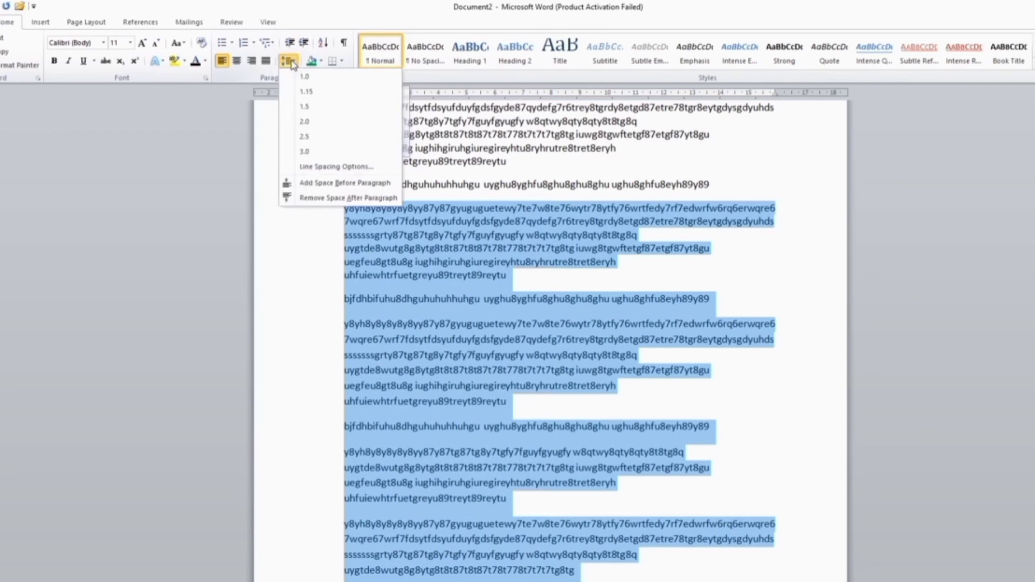
{"action": "left_click", "coordinate": [313, 167]}
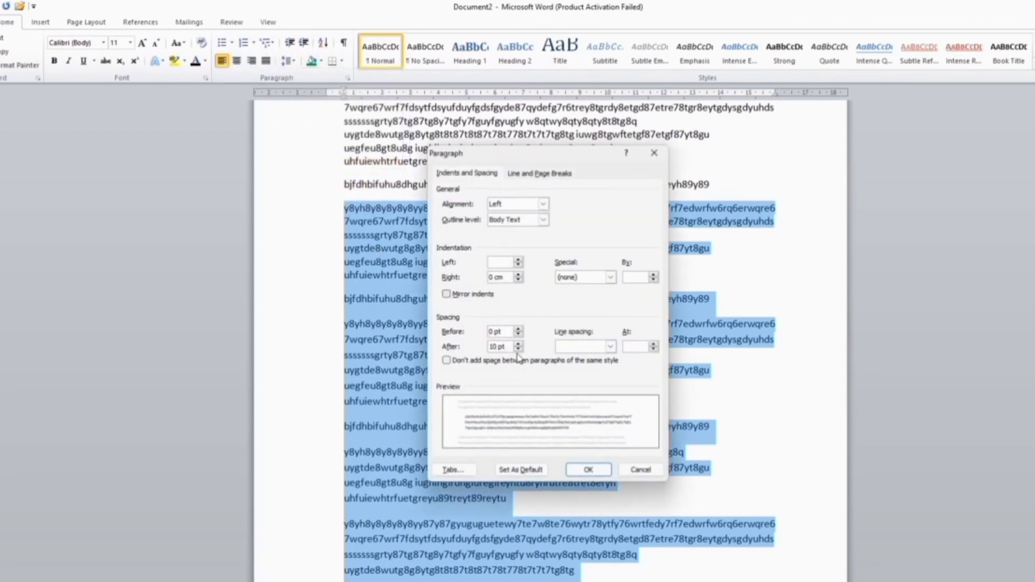
{"action": "left_click", "coordinate": [637, 347]}
{"action": "type", "text": "0.7"}
{"action": "left_click", "coordinate": [597, 469]}
{"action": "scroll", "coordinate": [598, 464], "scroll_direction": "down", "scroll_amount": 5}
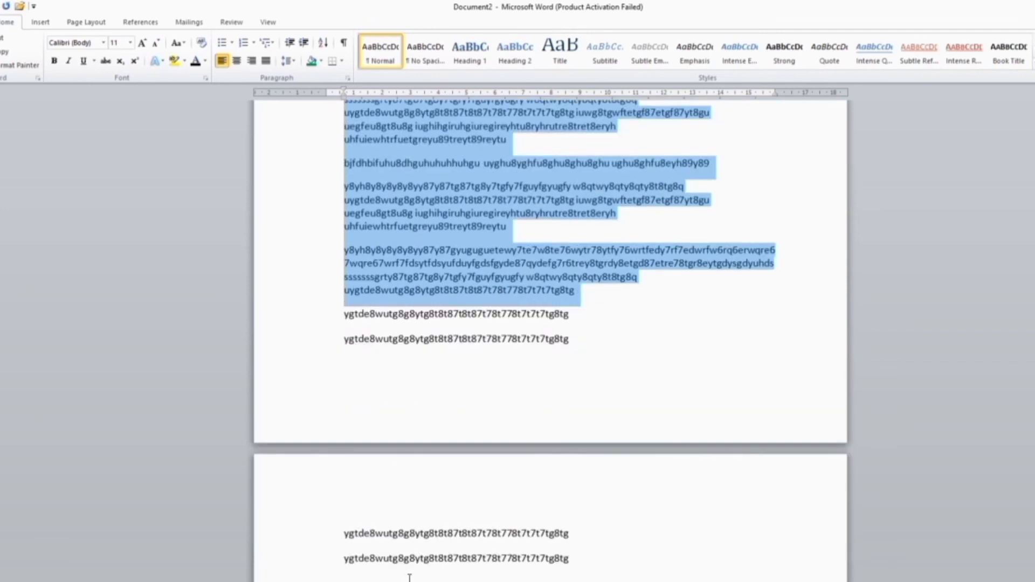
{"action": "scroll", "coordinate": [409, 577], "scroll_direction": "down", "scroll_amount": 2}
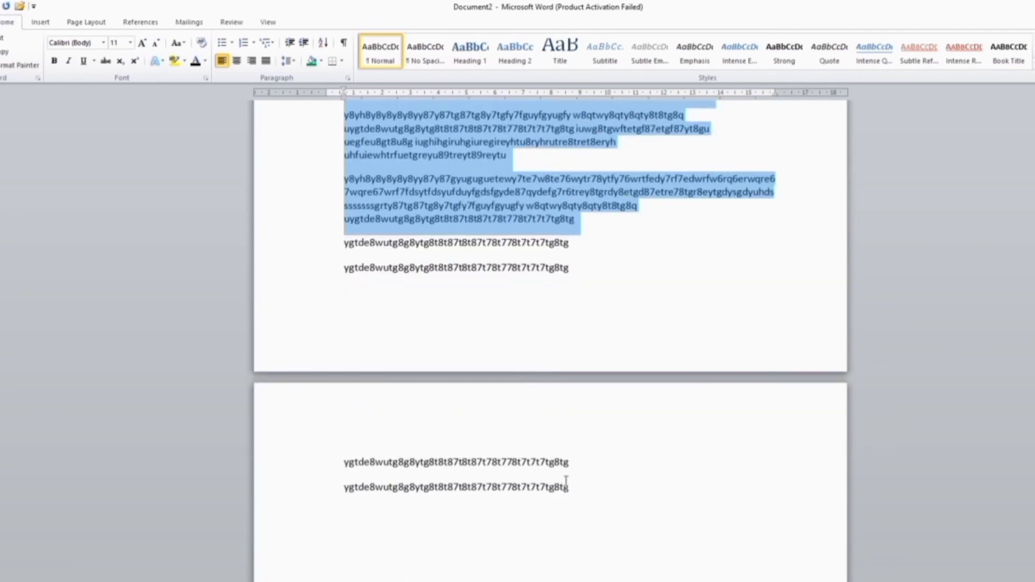
{"action": "scroll", "coordinate": [442, 251], "scroll_direction": "up", "scroll_amount": 1}
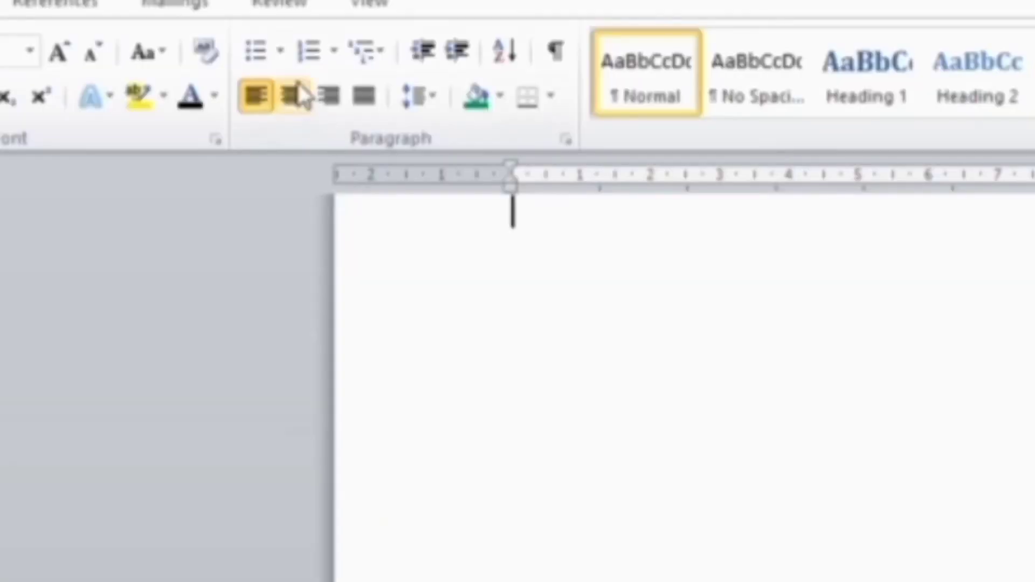
Start a list with solid round bullets and enter the items Dgsdgdshsdfhdfjhdffh, Frsfrsagtfsadg and Hffdhjdfujdtgjk.
{"action": "left_click", "coordinate": [280, 52]}
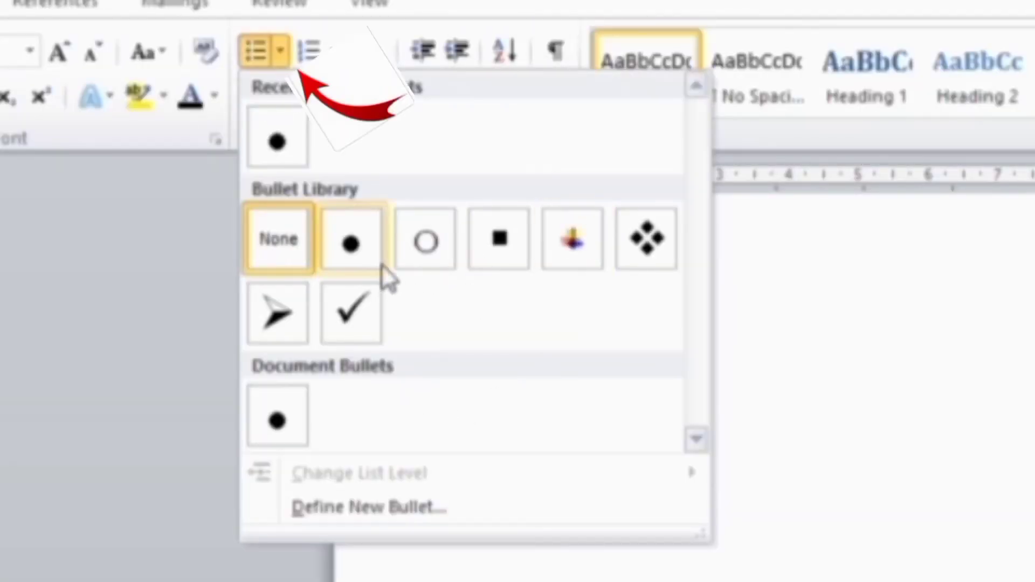
{"action": "left_click", "coordinate": [366, 267]}
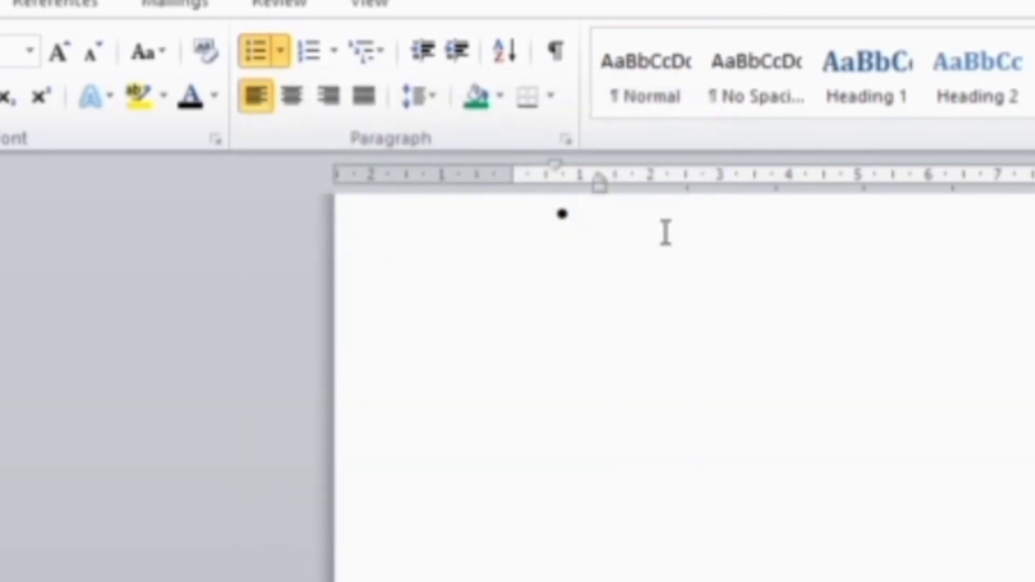
{"action": "type", "text": "dgsdgdshsdfhdfjhdffh"}
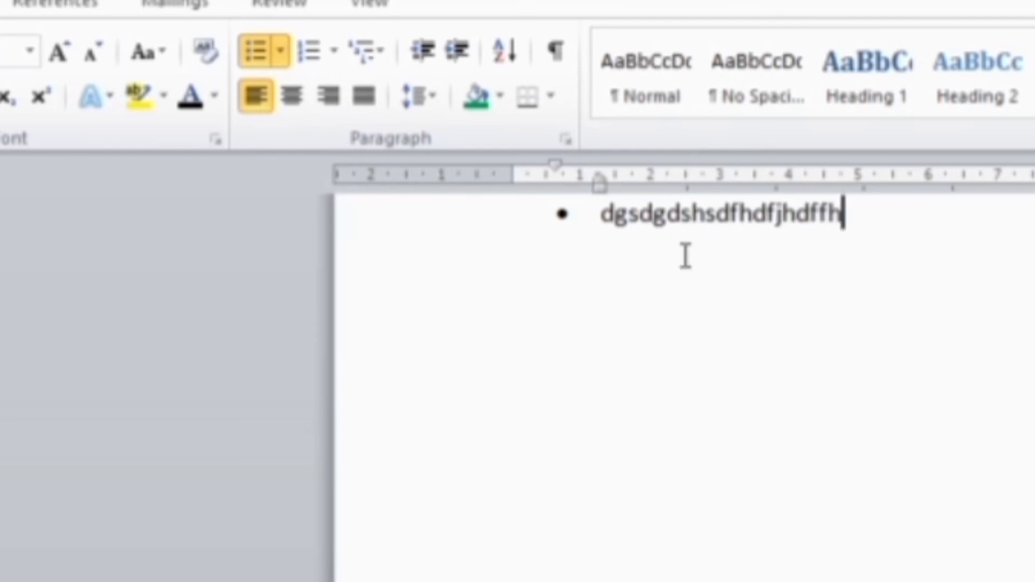
{"action": "key", "text": "Return"}
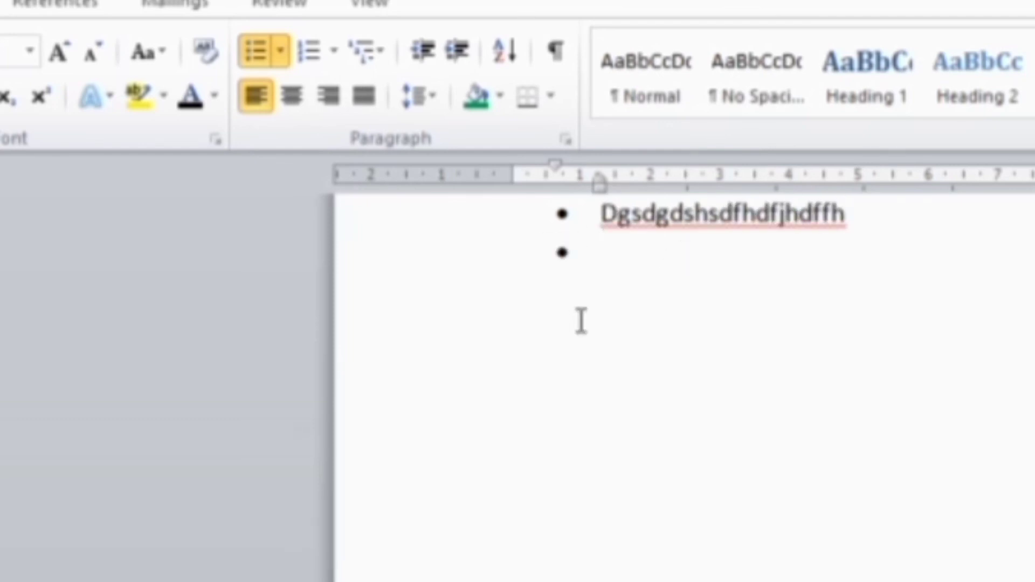
{"action": "type", "text": "frsfrsagtfsadg"}
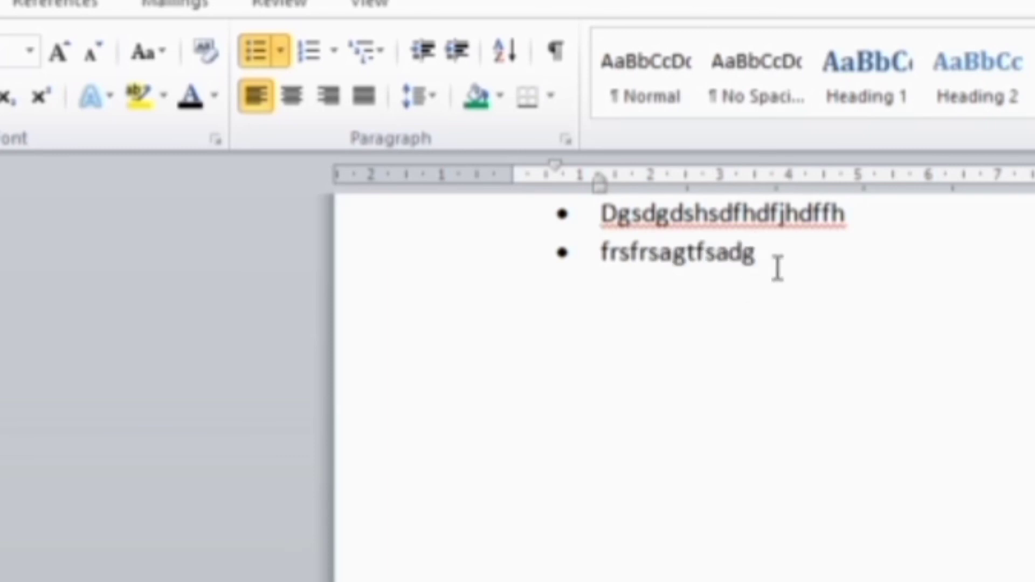
{"action": "key", "text": "Return"}
{"action": "type", "text": "hffdhjdfujdtgjk"}
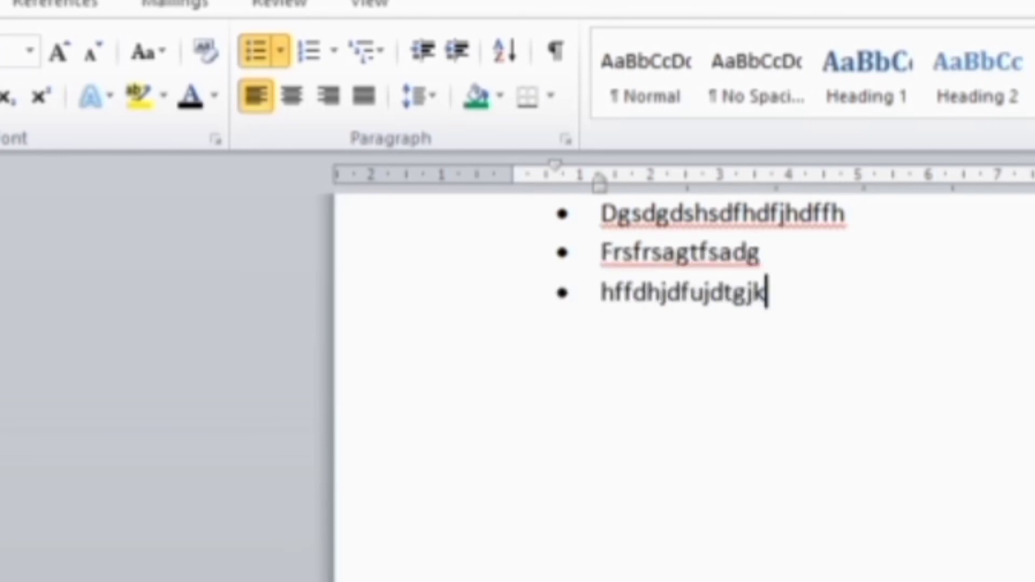
Add the bullet items Sfhhfdjdgjk, Jdfjudtgxfk, Hdfsjdgkf and Xfhdfjzdtgk, leaving an empty bullet below them.
{"action": "key", "text": "Return"}
{"action": "type", "text": "sfhhfdjdgjk"}
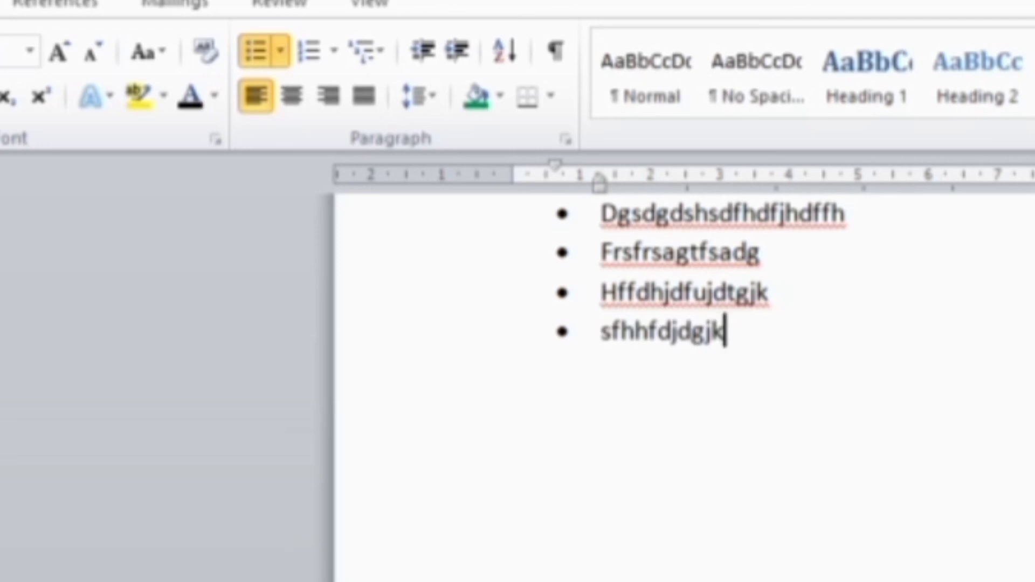
{"action": "key", "text": "Return"}
{"action": "type", "text": "jdfjudtgxfk"}
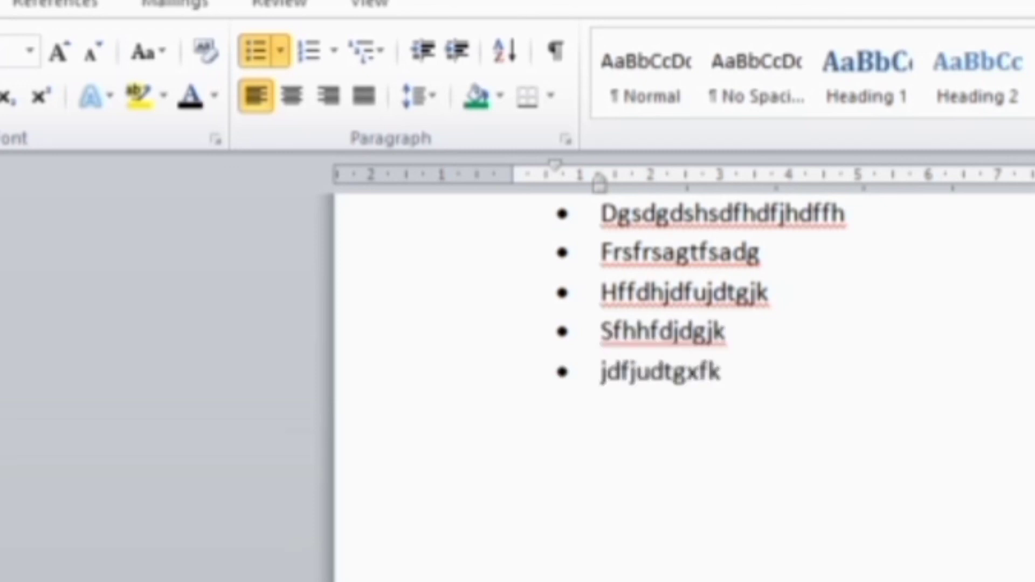
{"action": "key", "text": "Return"}
{"action": "type", "text": "hdfsjdgkf"}
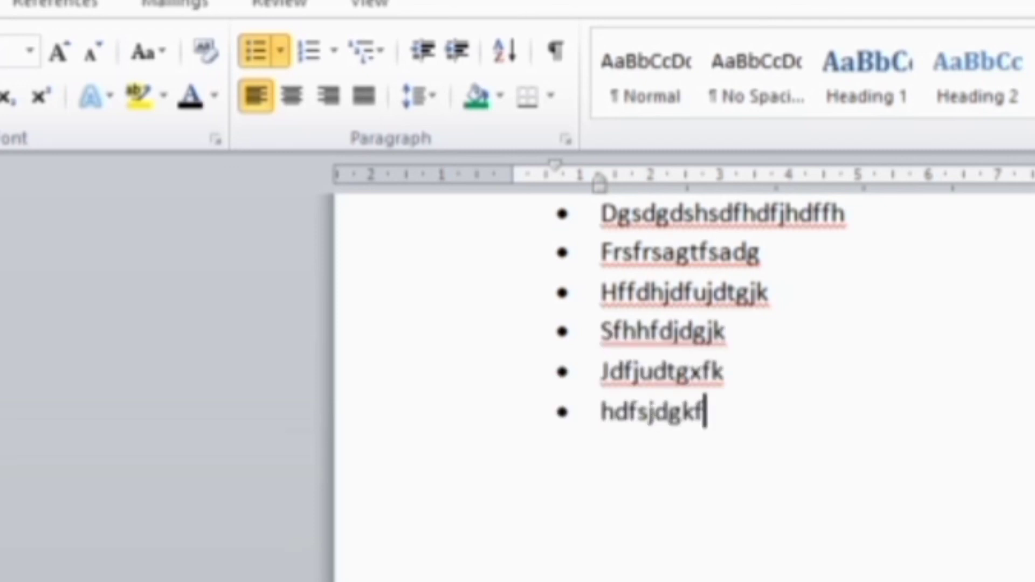
{"action": "key", "text": "Return"}
{"action": "type", "text": "xfhdfjzdtgk"}
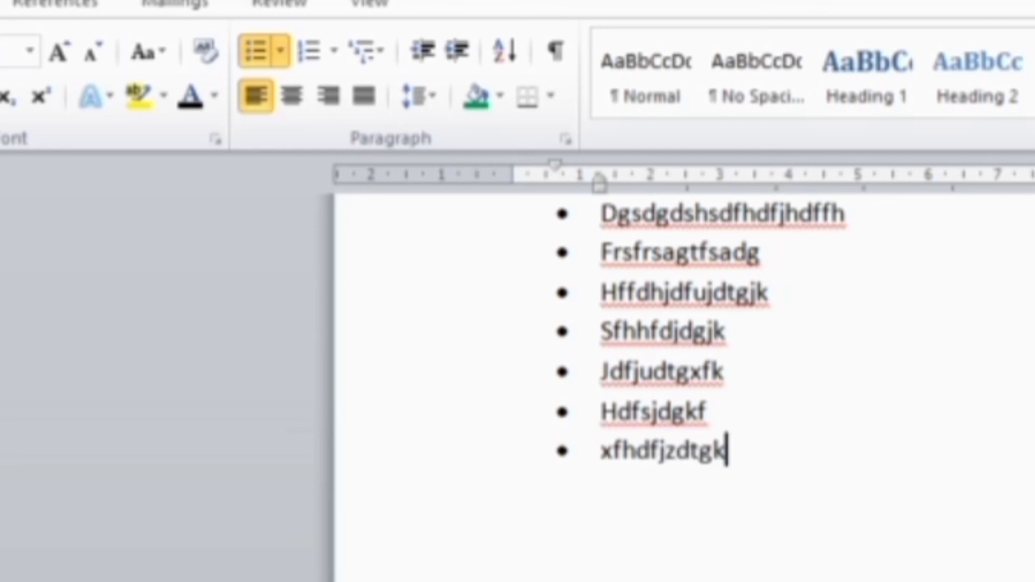
{"action": "key", "text": "Return"}
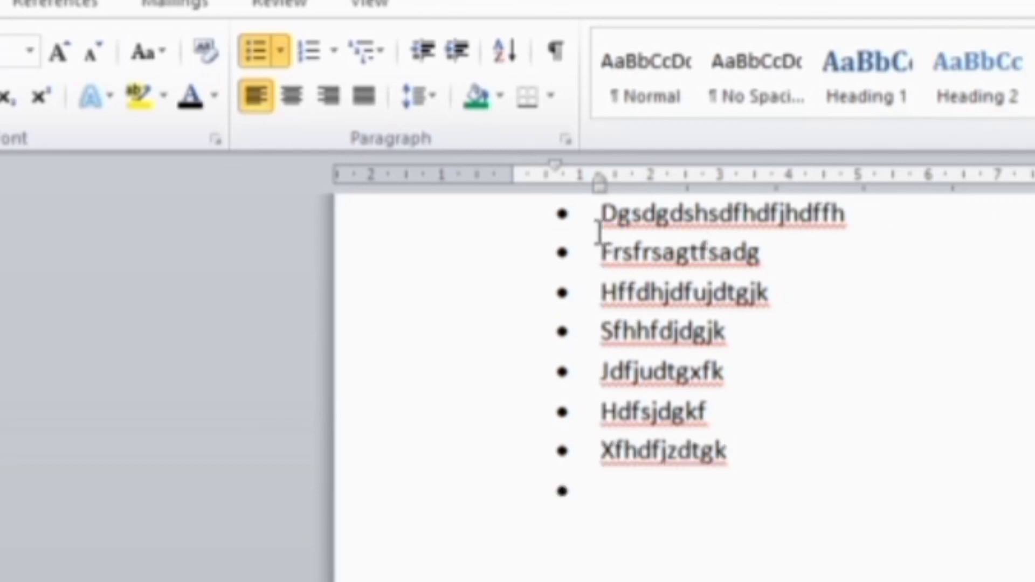
Try the arrowhead bullet on the seven list items, settle on the four-diamond bullet, and clear the selection.
{"action": "left_click_drag", "start_coordinate": [600, 213], "coordinate": [670, 450]}
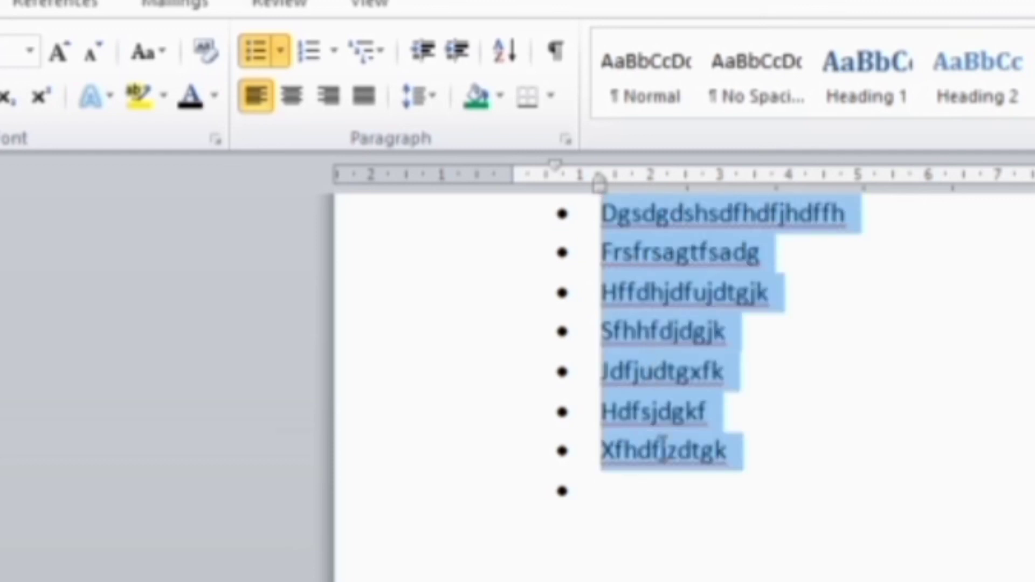
{"action": "left_click", "coordinate": [279, 50]}
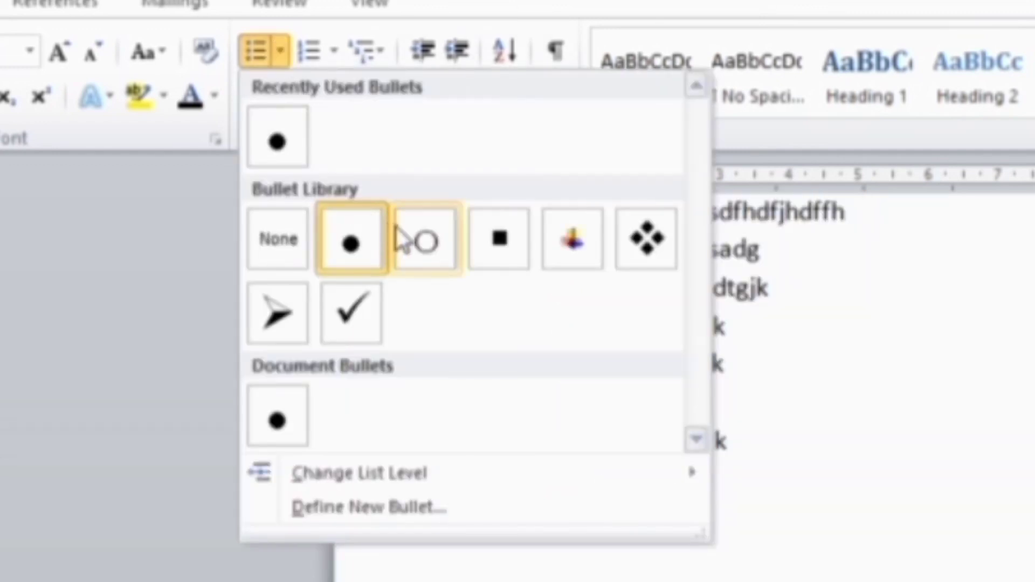
{"action": "left_click", "coordinate": [280, 315]}
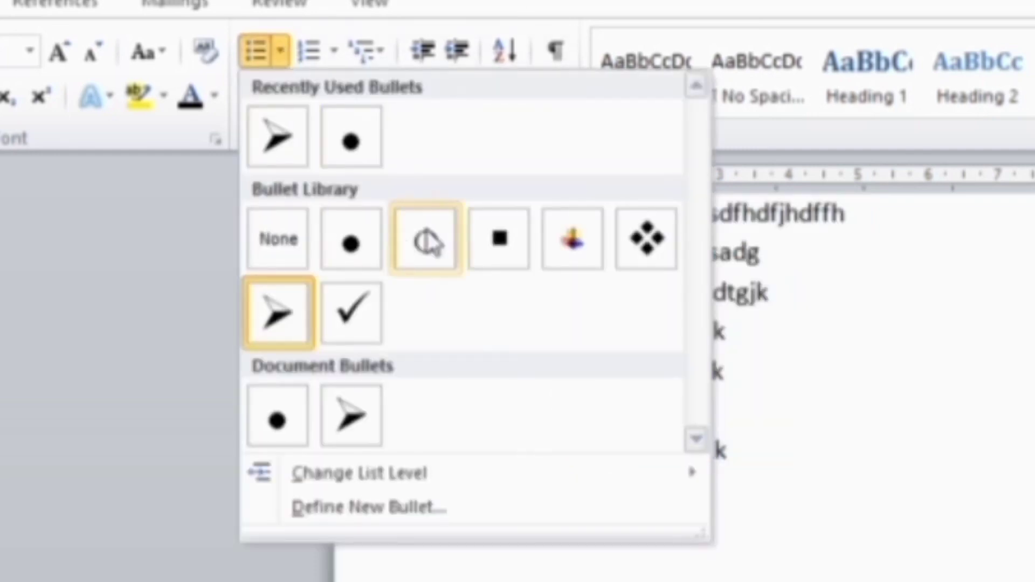
{"action": "left_click", "coordinate": [672, 260]}
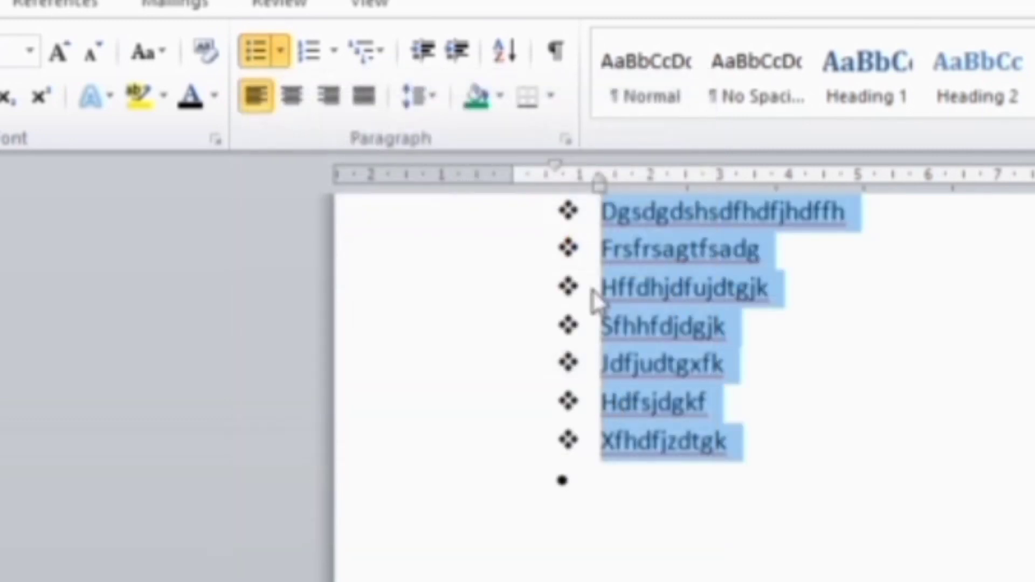
{"action": "left_click", "coordinate": [605, 218]}
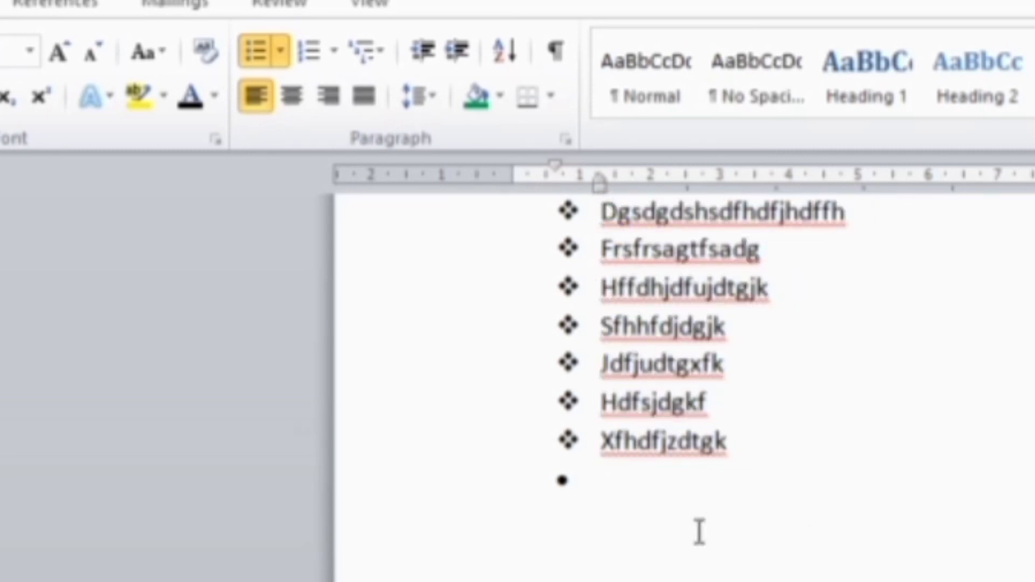
Remove the empty bullet below the list and start a numbered list there in the 1. 2. 3. format.
{"action": "left_click", "coordinate": [629, 497]}
{"action": "key", "text": "BackSpace"}
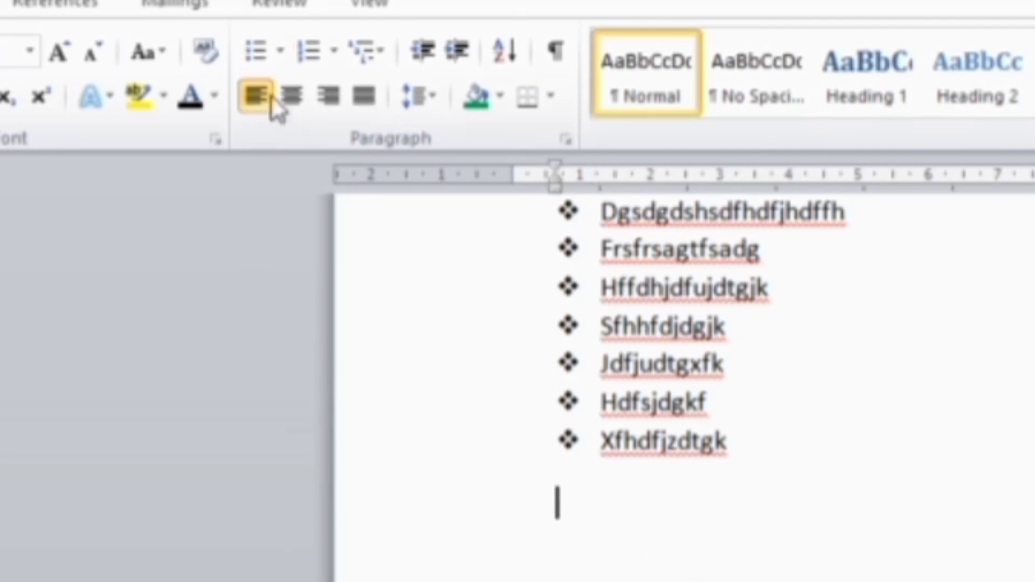
{"action": "left_click", "coordinate": [321, 50]}
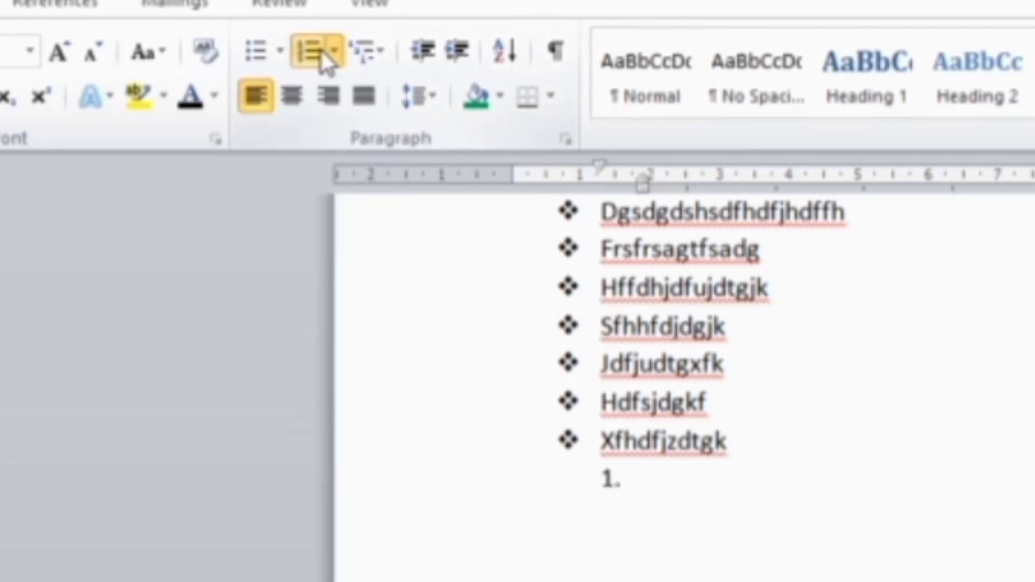
{"action": "left_click", "coordinate": [325, 50]}
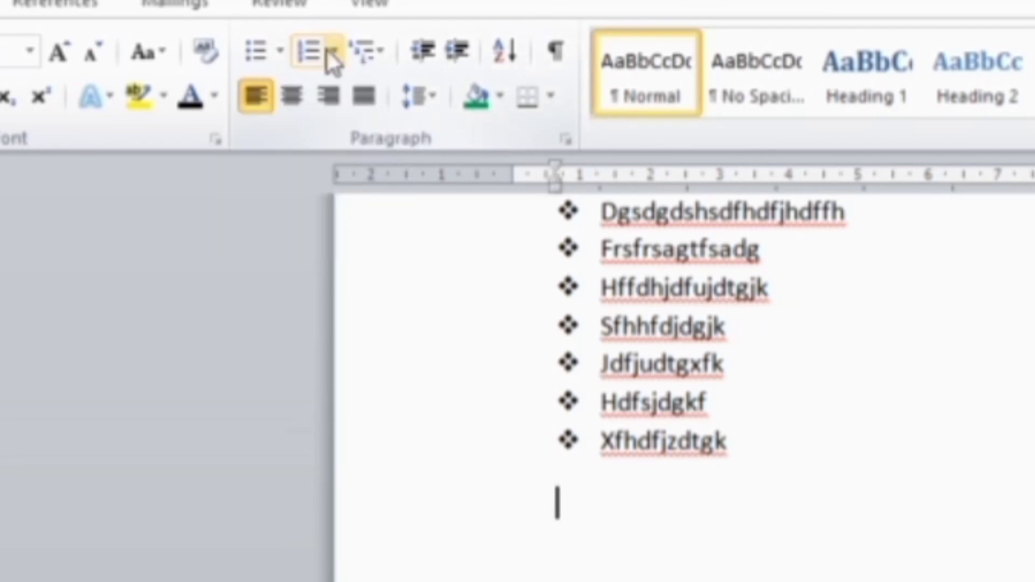
{"action": "left_click", "coordinate": [332, 53]}
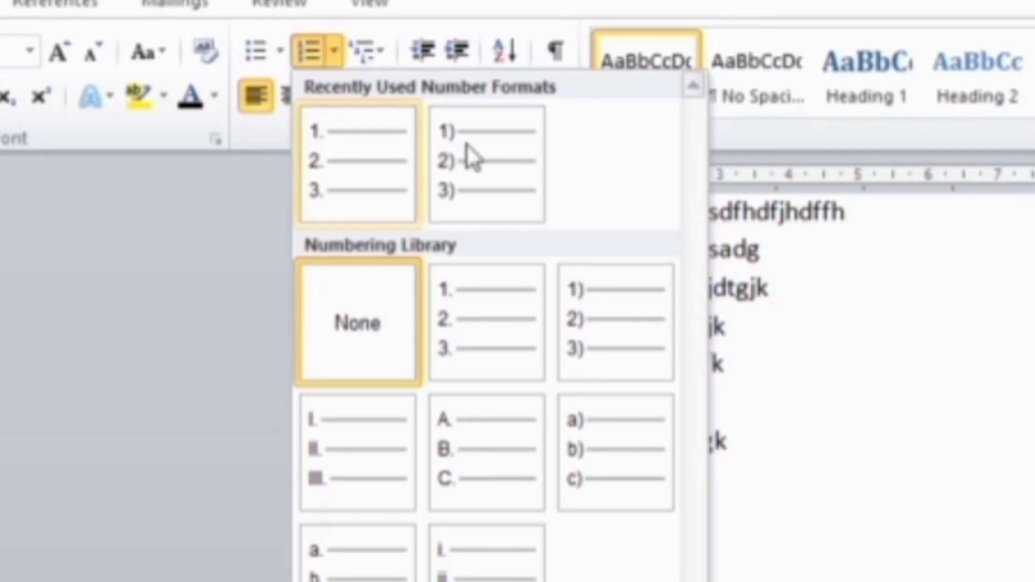
{"action": "left_click", "coordinate": [513, 353]}
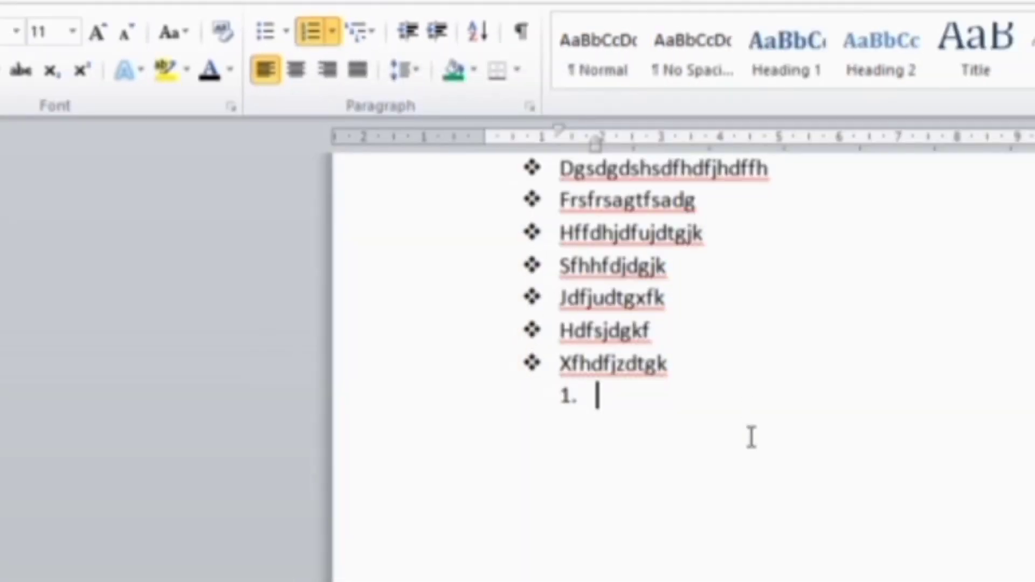
Enter the numbered items Fdhrfdhdfjkj, Sdfyhdfyjdtgx, Dfjfgkyhl and Gjkfgkgh, and end the numbered list after the fourth item.
{"action": "type", "text": "fdhrfdhdfjk"}
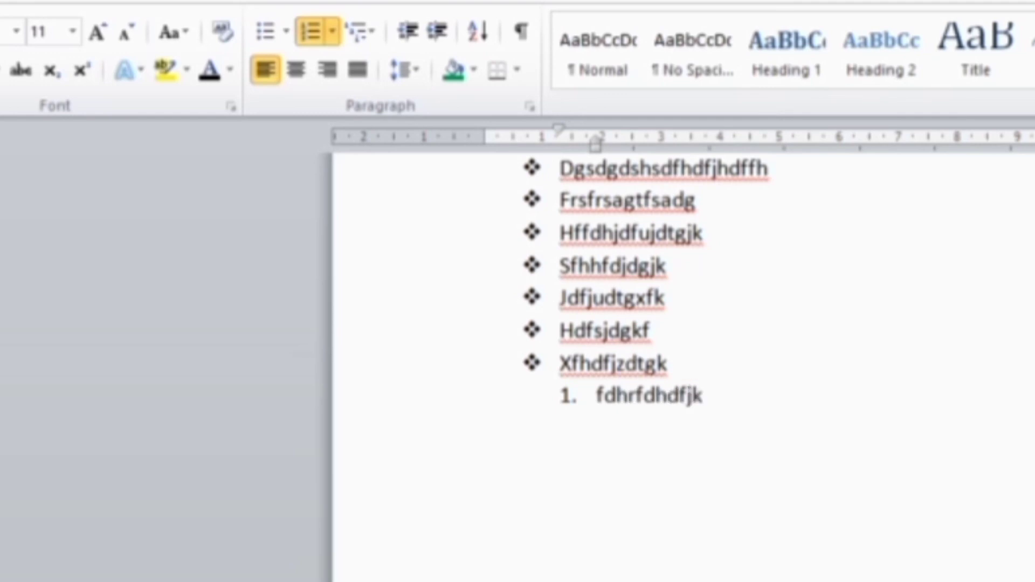
{"action": "type", "text": "j"}
{"action": "key", "text": "Return"}
{"action": "type", "text": "sdfyhdfyj"}
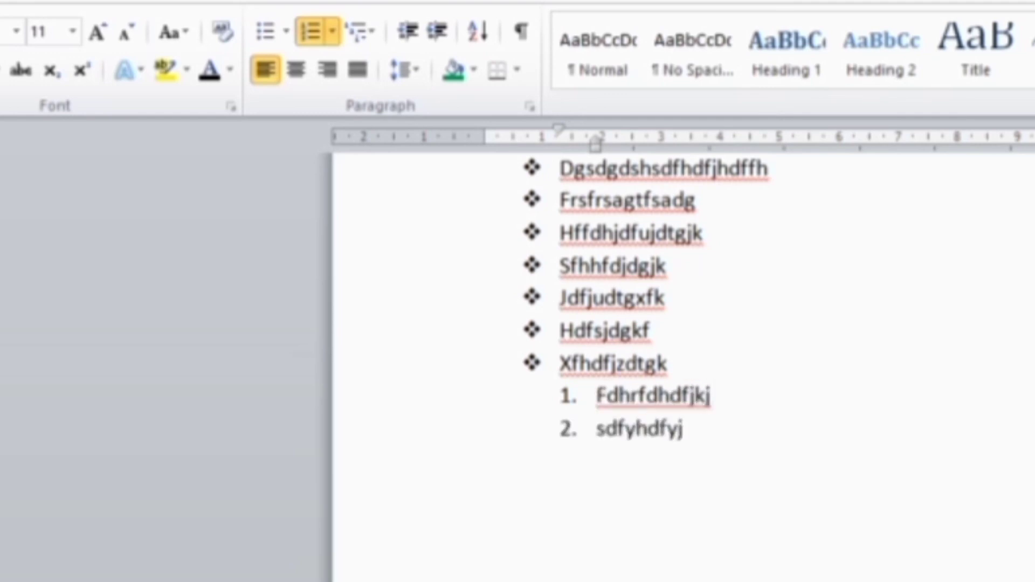
{"action": "type", "text": "dtgx"}
{"action": "key", "text": "Return"}
{"action": "type", "text": "dfjfgk"}
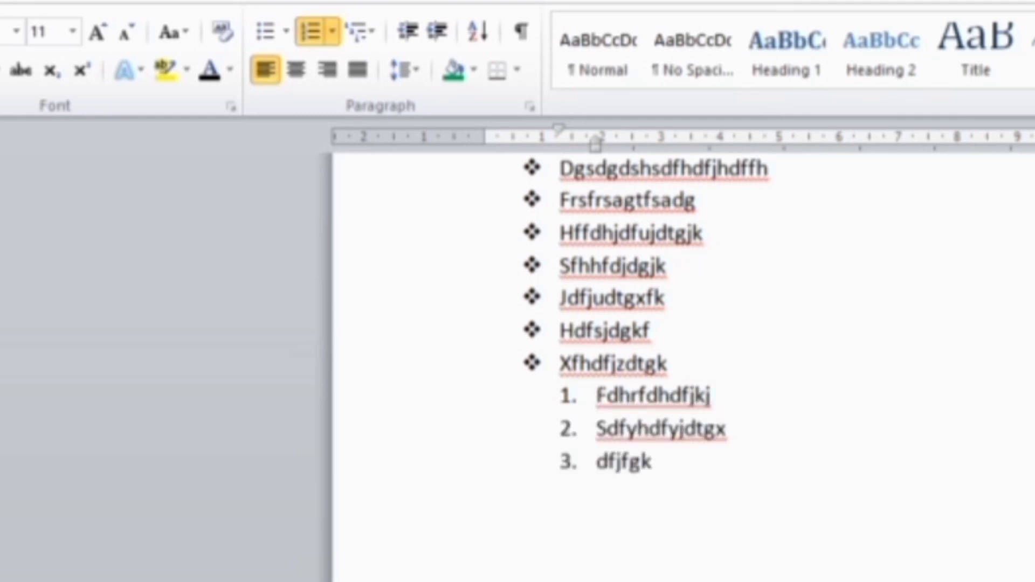
{"action": "type", "text": "yhl"}
{"action": "key", "text": "Return"}
{"action": "type", "text": "gjkfgkgh"}
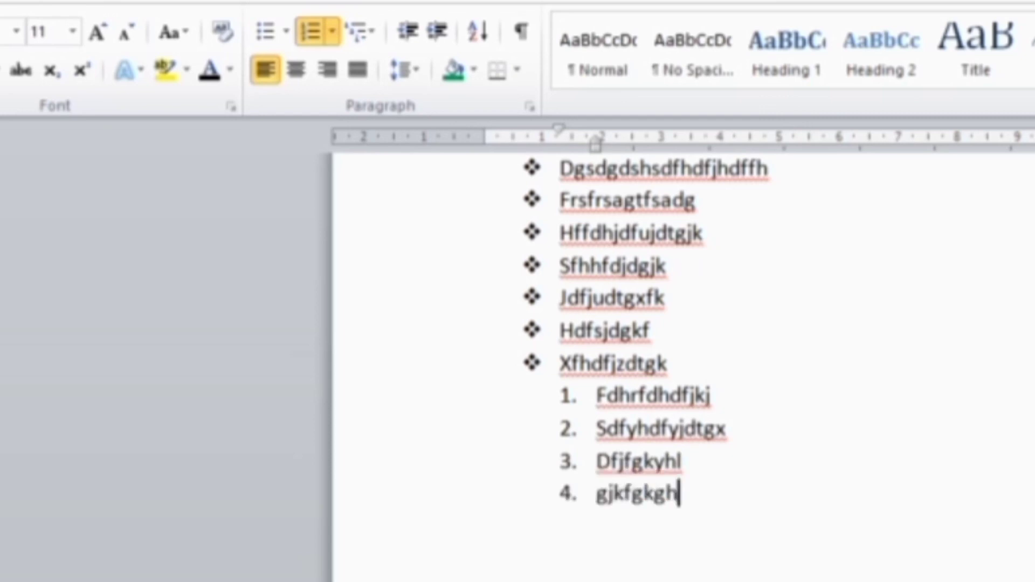
{"action": "key", "text": "Return"}
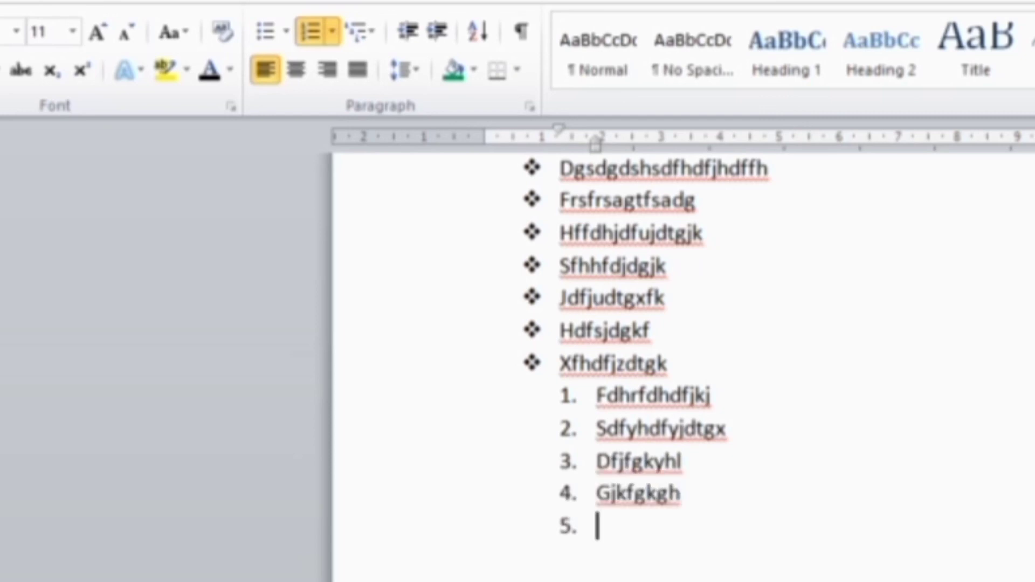
{"action": "key", "text": "Return"}
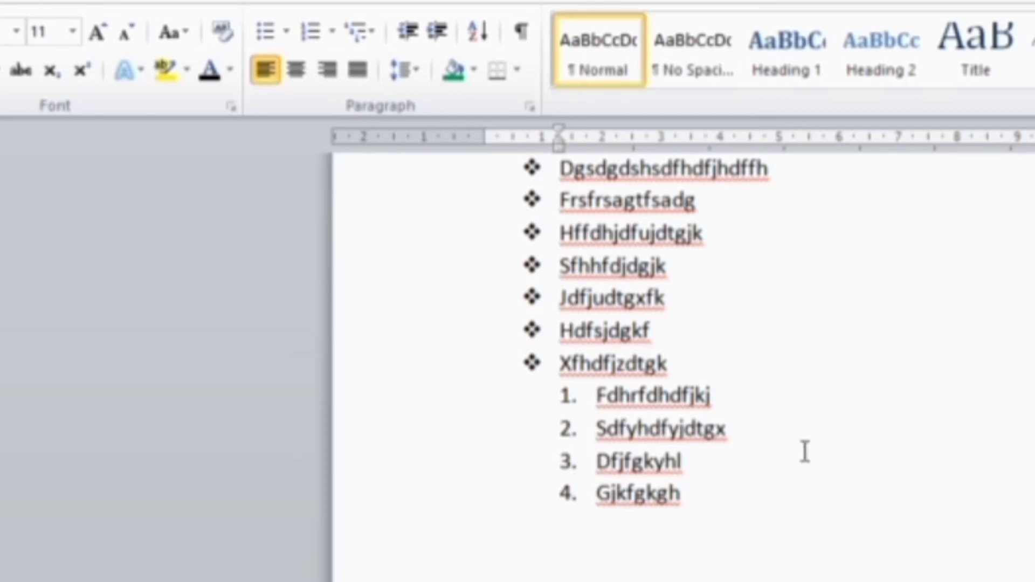
{"action": "scroll", "coordinate": [804, 452], "scroll_direction": "up", "scroll_amount": 1}
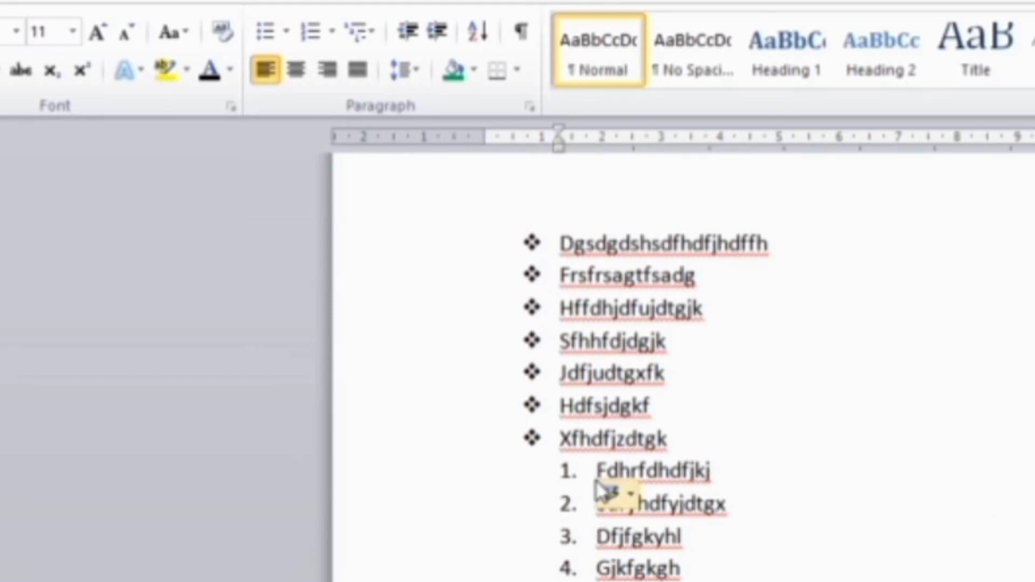
Undo the automatic capitalization of the first numbered item and switch the four-item list to the a. b. c. format.
{"action": "left_click", "coordinate": [617, 494]}
{"action": "left_click", "coordinate": [717, 527]}
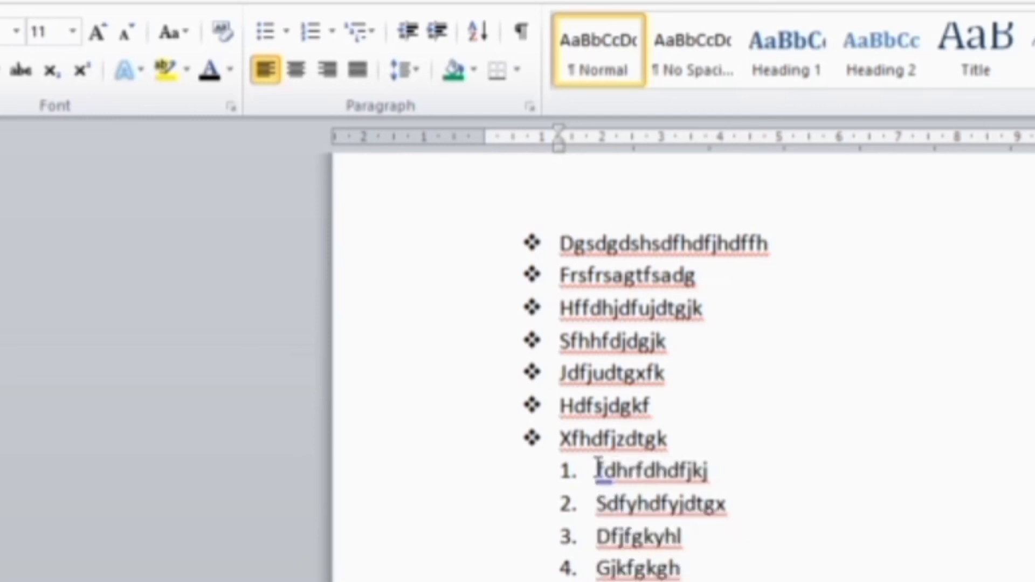
{"action": "left_click_drag", "start_coordinate": [596, 470], "coordinate": [695, 570]}
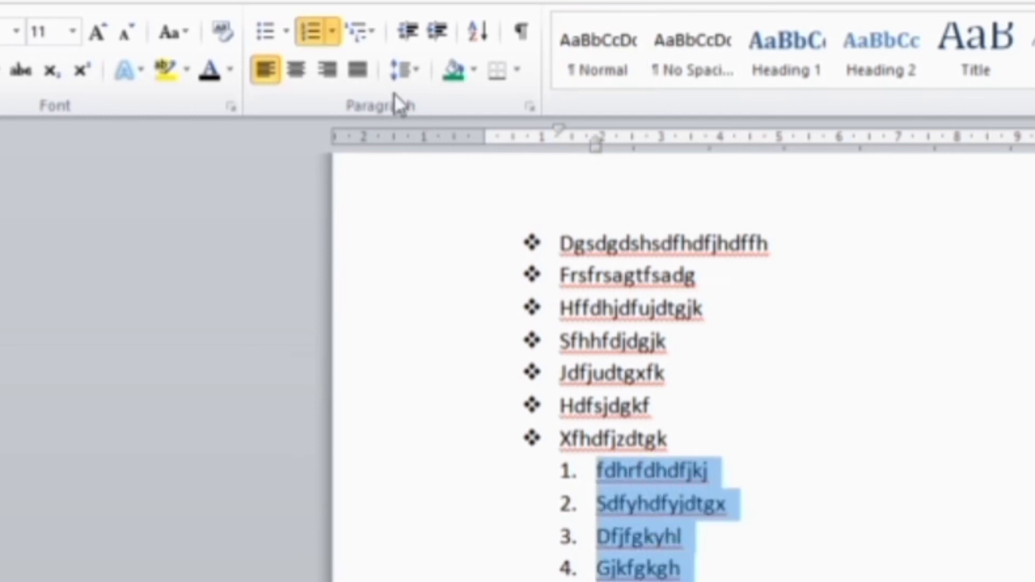
{"action": "left_click", "coordinate": [333, 31]}
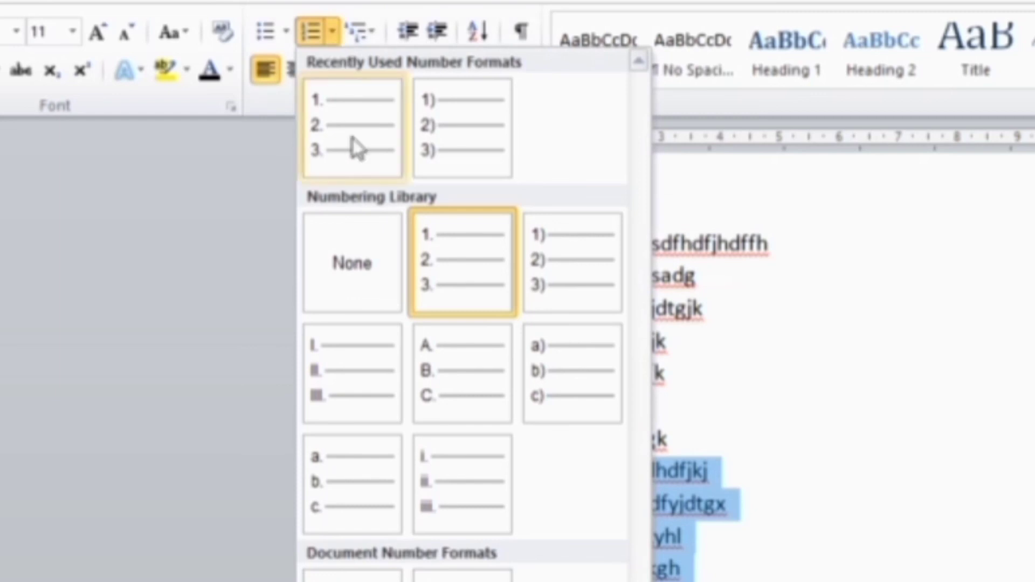
{"action": "left_click", "coordinate": [367, 463]}
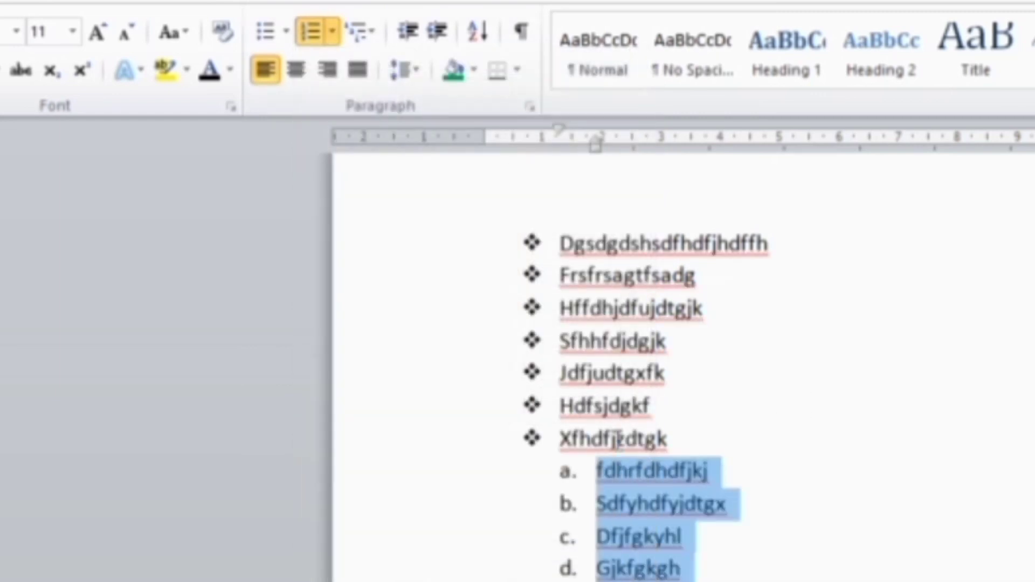
{"action": "left_click", "coordinate": [709, 501]}
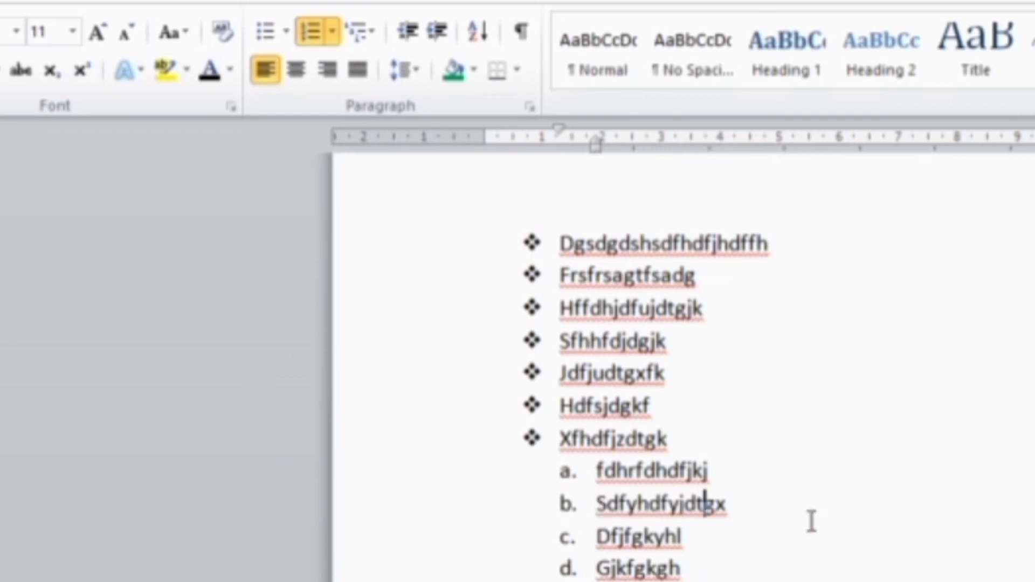
Remove the bullets from the seven items, Dgsdgdshsdfhdfjhdffh through Xfhdfjzdtgk, by setting their bullet style to None.
{"action": "scroll", "coordinate": [812, 494], "scroll_direction": "down", "scroll_amount": 6}
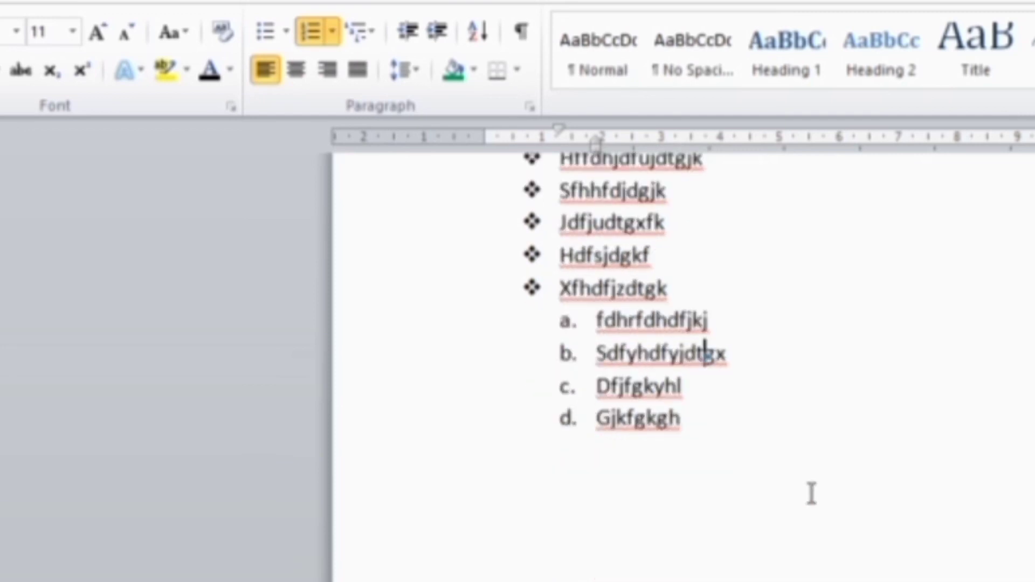
{"action": "scroll", "coordinate": [524, 261], "scroll_direction": "up", "scroll_amount": 8}
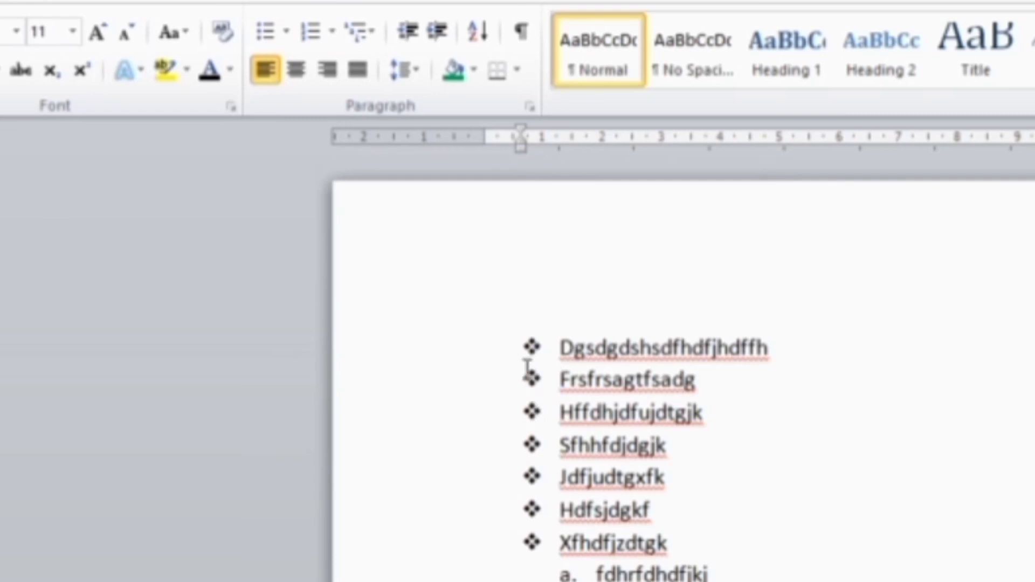
{"action": "left_click", "coordinate": [555, 350]}
{"action": "left_click_drag", "start_coordinate": [557, 359], "coordinate": [591, 573]}
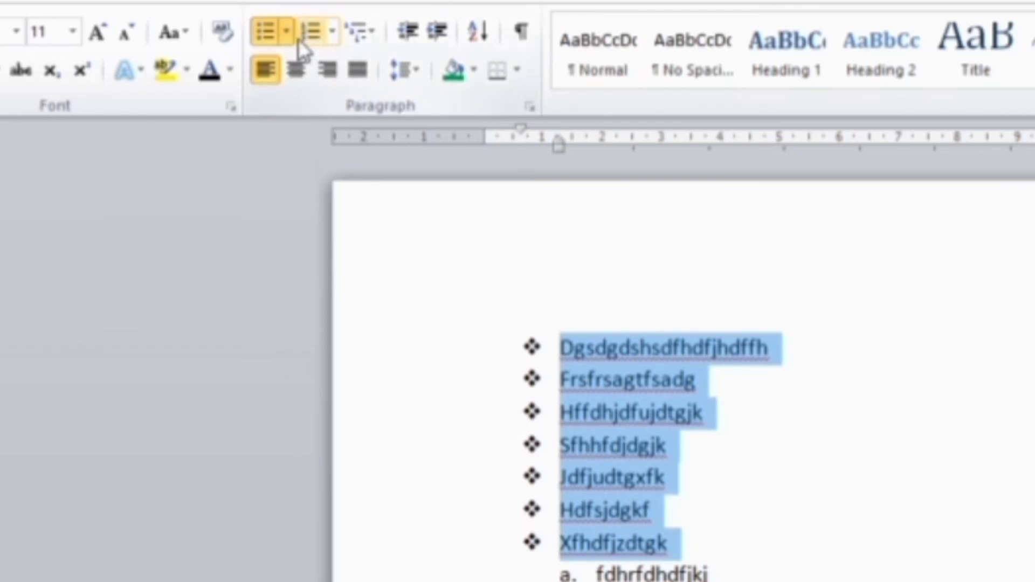
{"action": "left_click", "coordinate": [284, 33]}
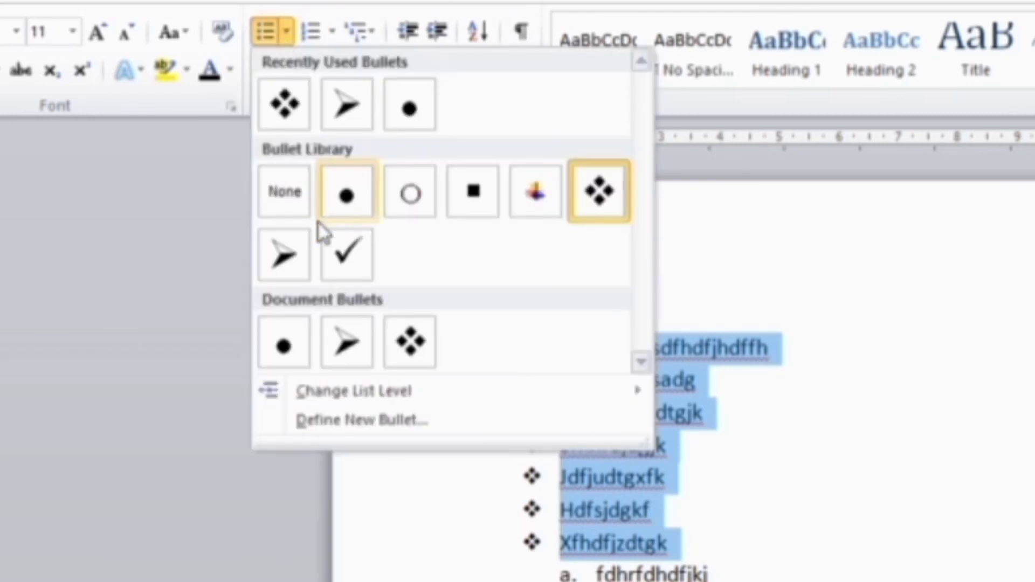
{"action": "left_click", "coordinate": [298, 210]}
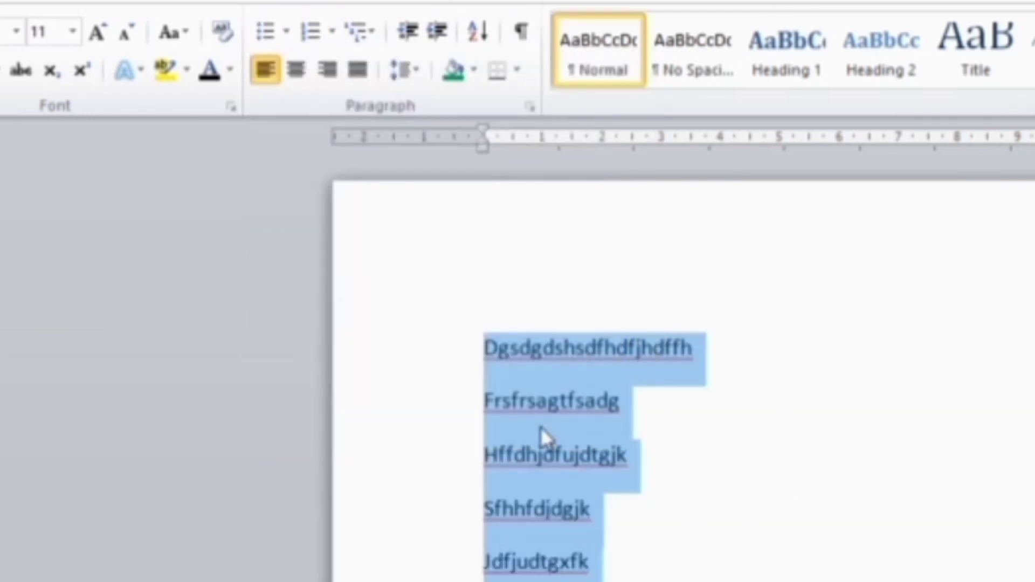
{"action": "left_click", "coordinate": [969, 485]}
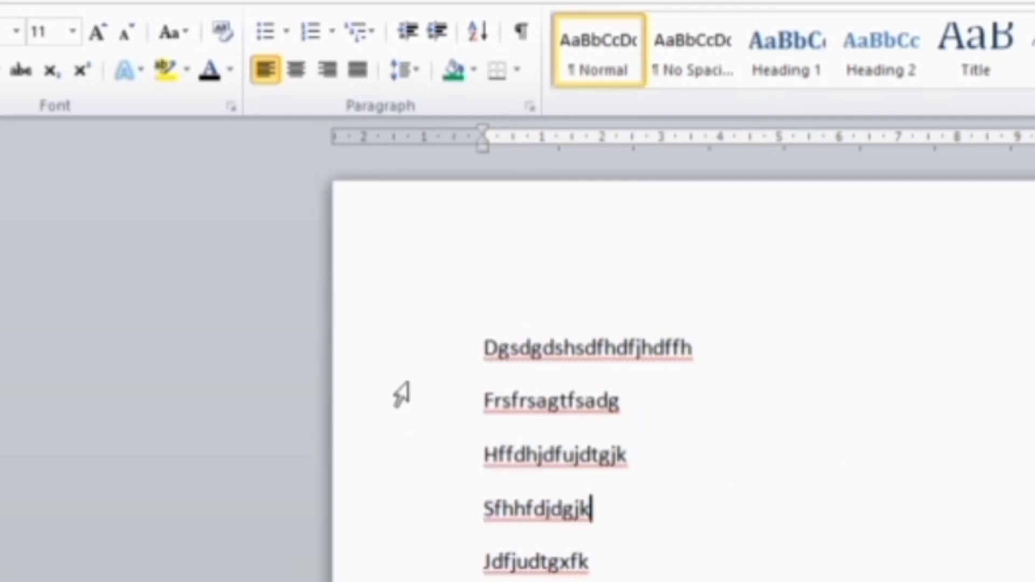
{"action": "scroll", "coordinate": [783, 471], "scroll_direction": "down", "scroll_amount": 15}
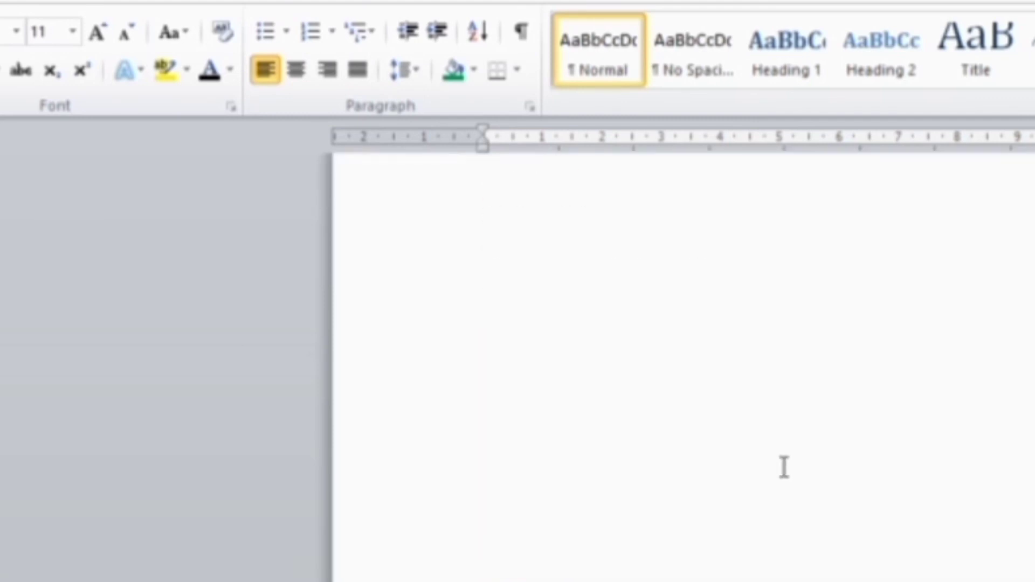
{"action": "scroll", "coordinate": [785, 467], "scroll_direction": "down", "scroll_amount": 5}
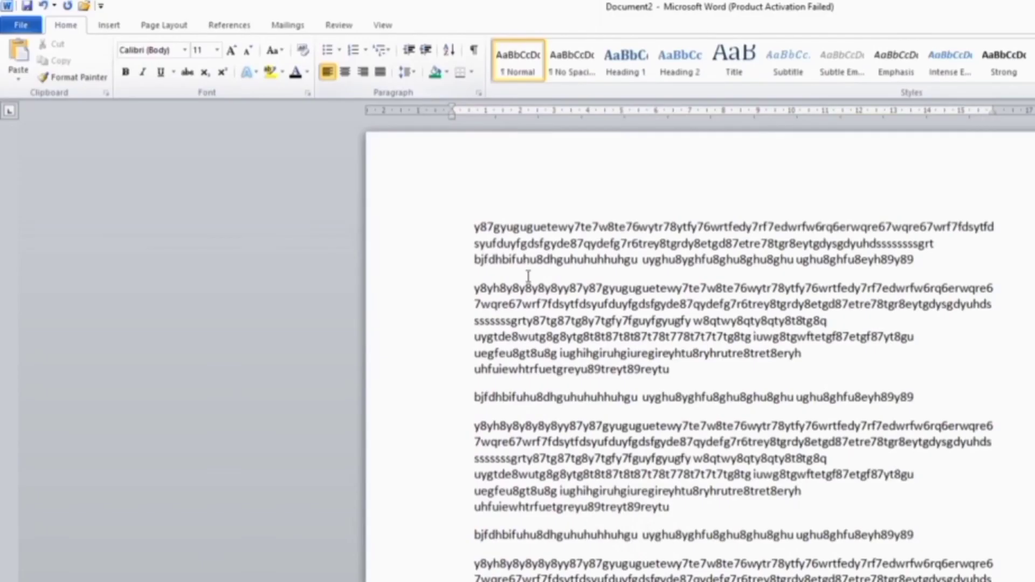
Try a bottom border on the six-line second paragraph of the sample text and remove it again.
{"action": "left_click_drag", "start_coordinate": [471, 292], "coordinate": [542, 387]}
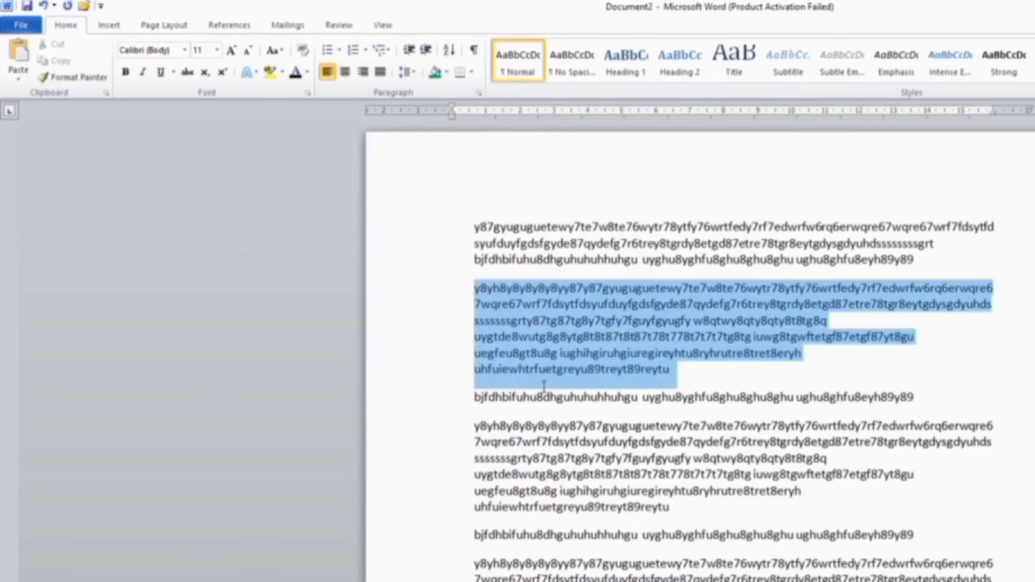
{"action": "left_click", "coordinate": [472, 72]}
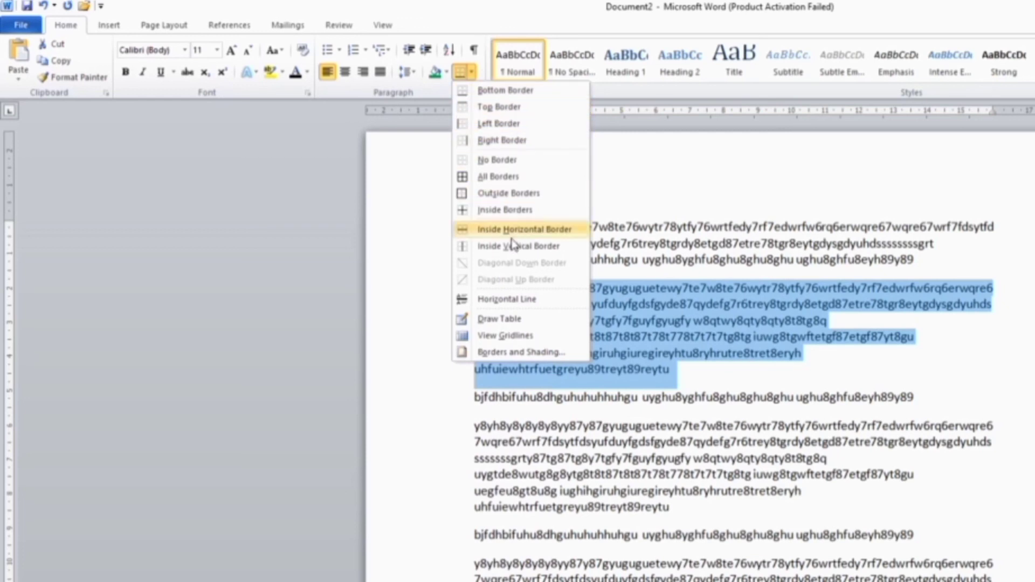
{"action": "left_click", "coordinate": [529, 100]}
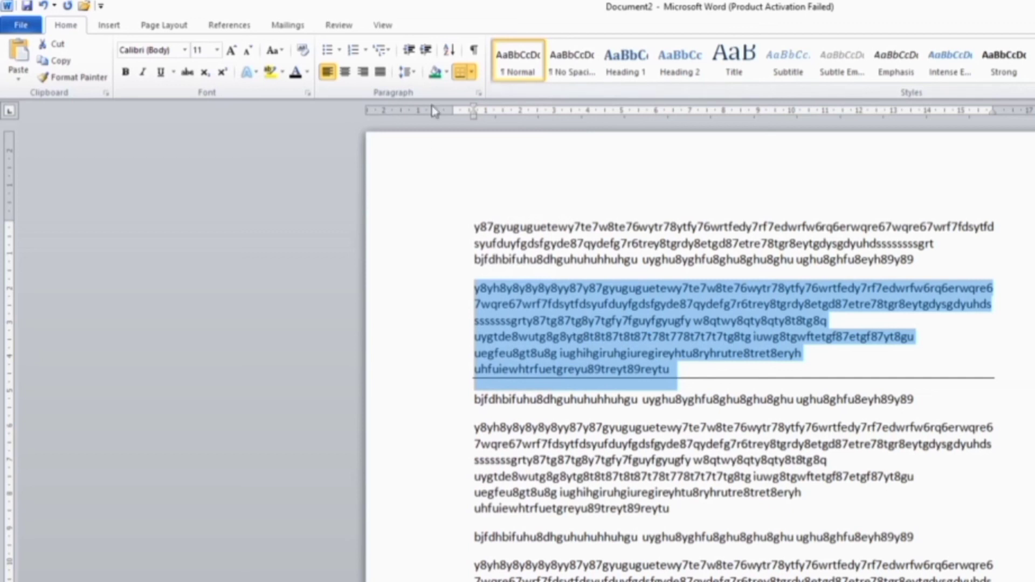
{"action": "left_click", "coordinate": [466, 72]}
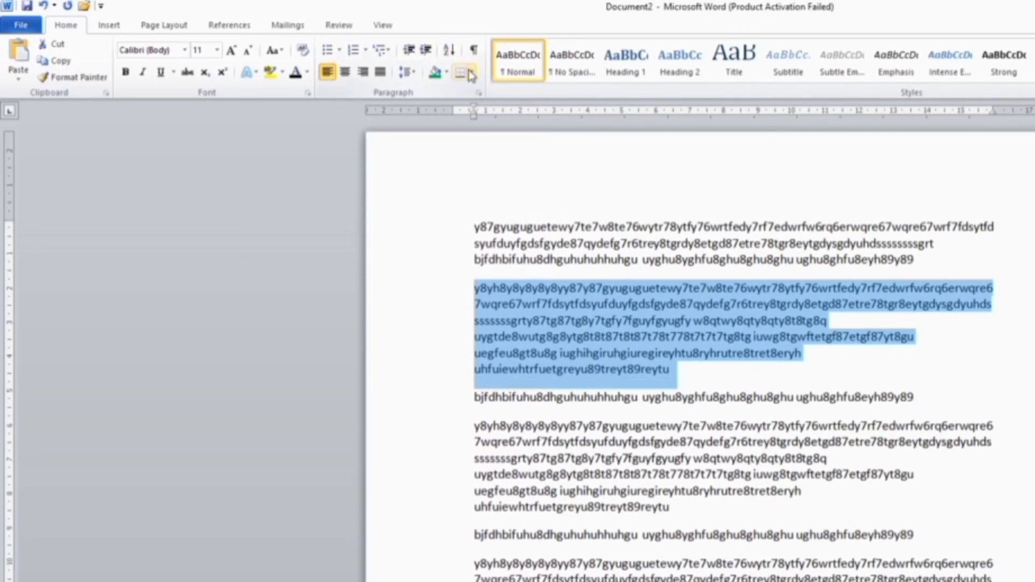
Add a top border and a left border to the selected second paragraph.
{"action": "left_click", "coordinate": [473, 73]}
{"action": "left_click", "coordinate": [471, 110]}
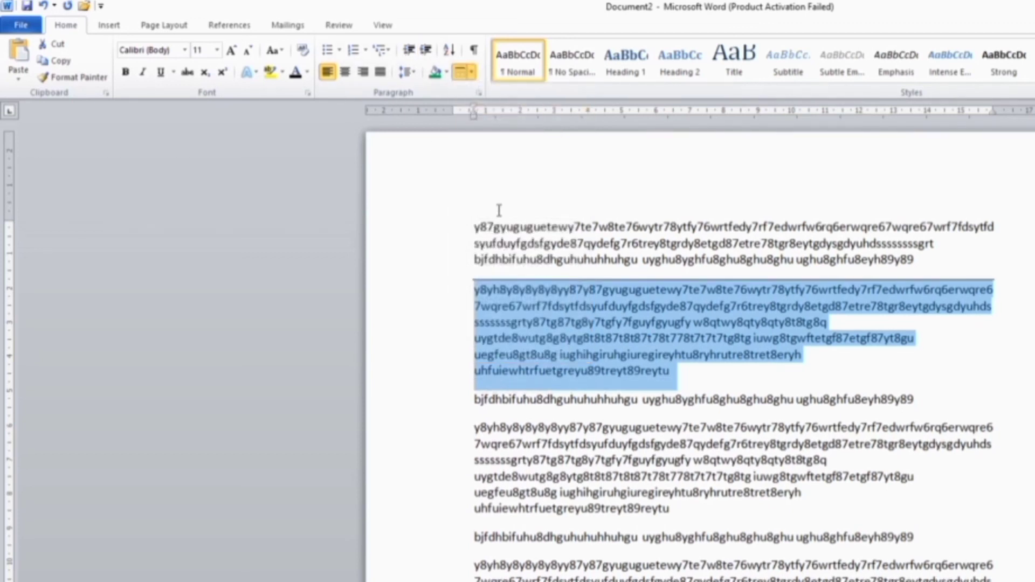
{"action": "left_click", "coordinate": [472, 79]}
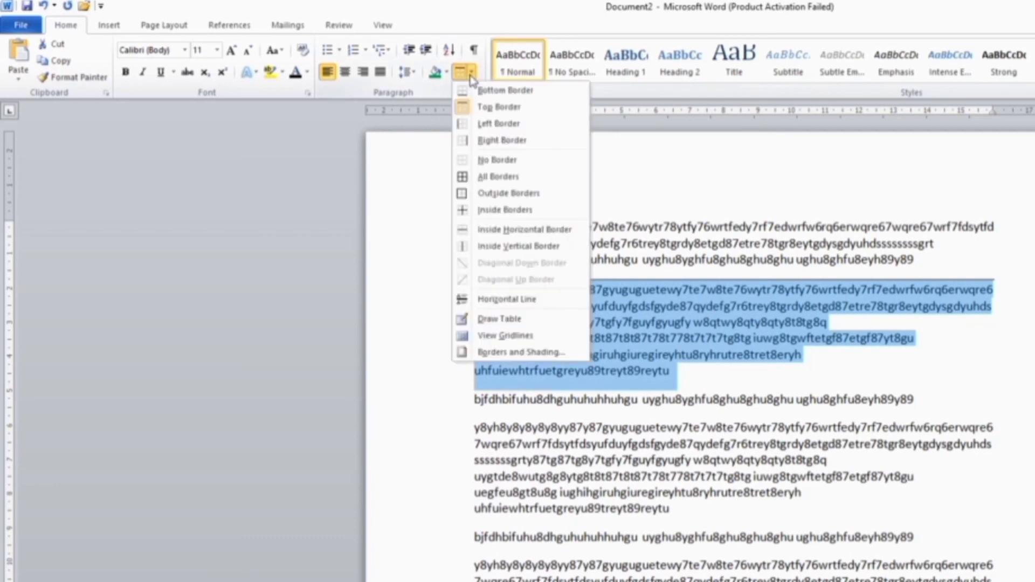
{"action": "left_click", "coordinate": [479, 124]}
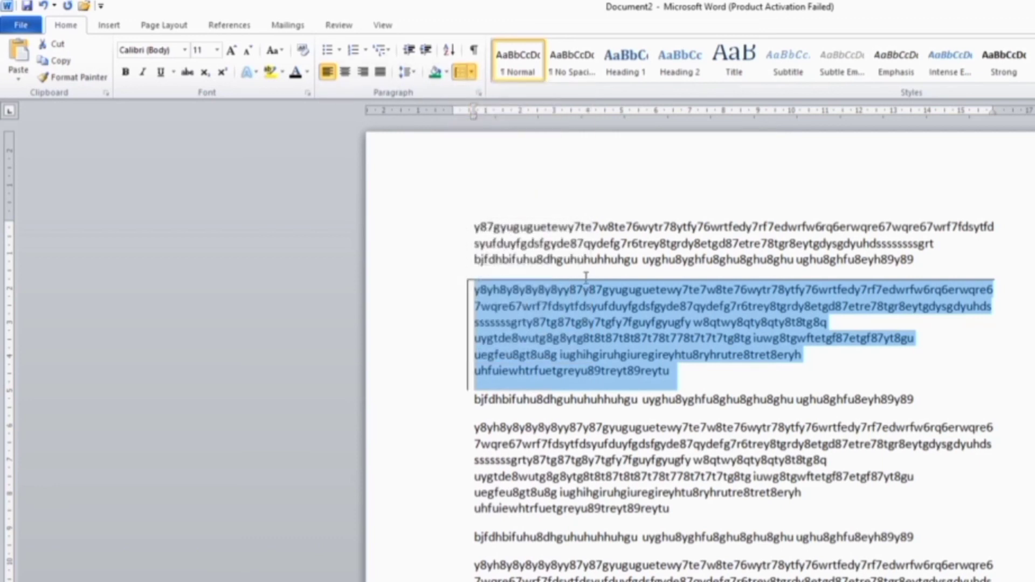
Apply All Borders to the second paragraph and clear the selection.
{"action": "left_click", "coordinate": [475, 76]}
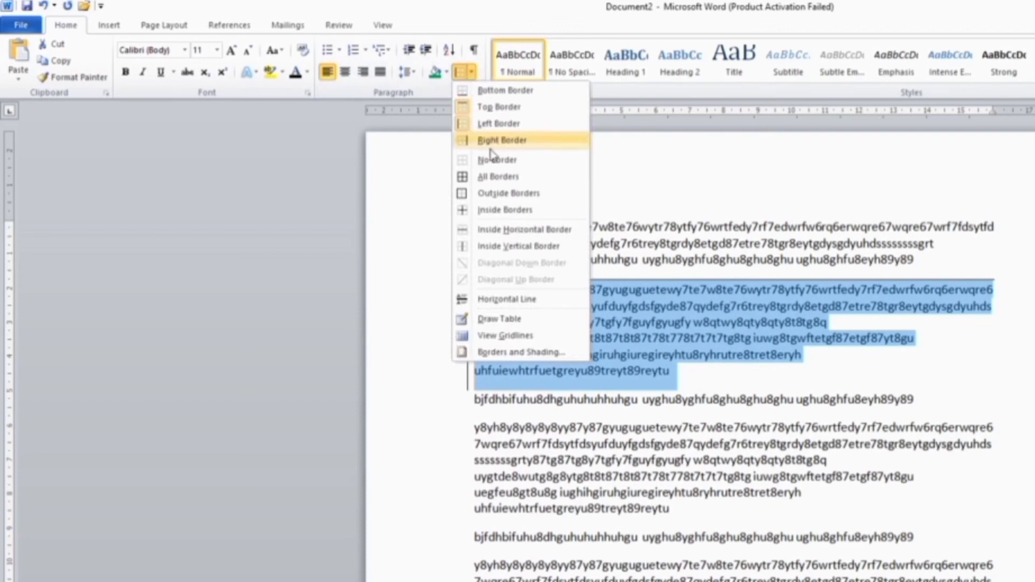
{"action": "left_click", "coordinate": [531, 178]}
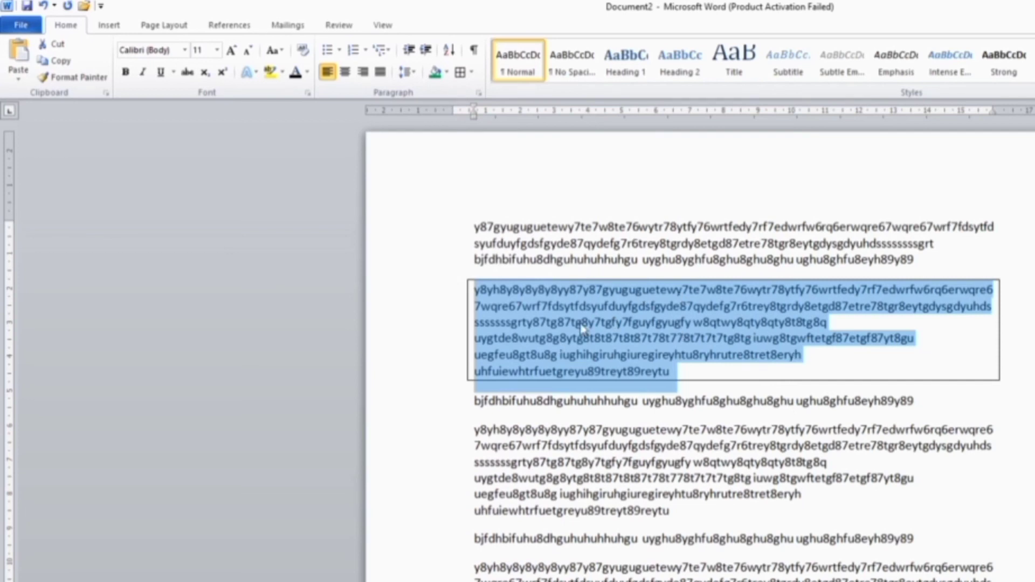
{"action": "left_click", "coordinate": [987, 255]}
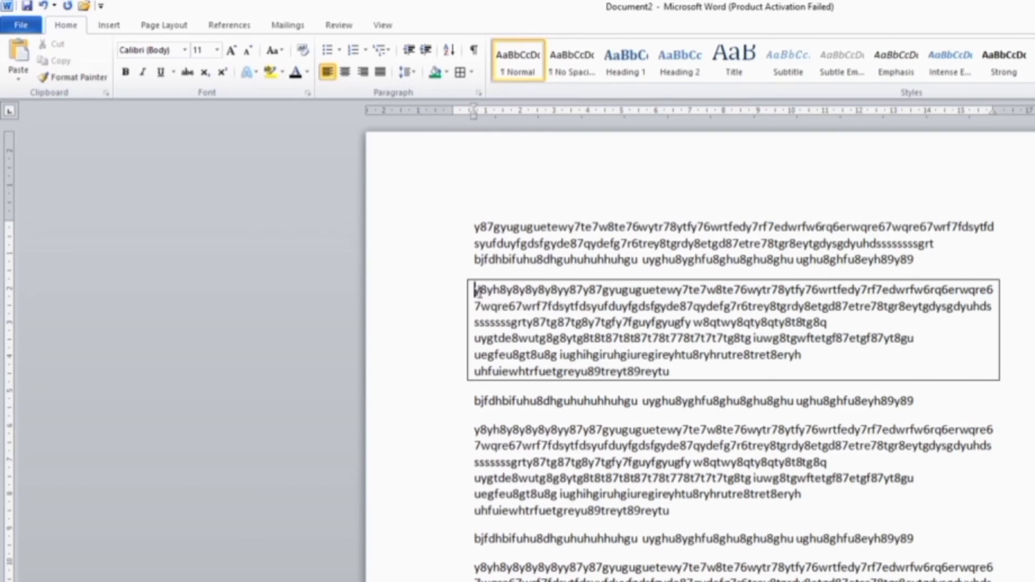
Shade the bordered second paragraph with a custom dark pink from the standard colour hexagon.
{"action": "left_click_drag", "start_coordinate": [475, 290], "coordinate": [553, 364]}
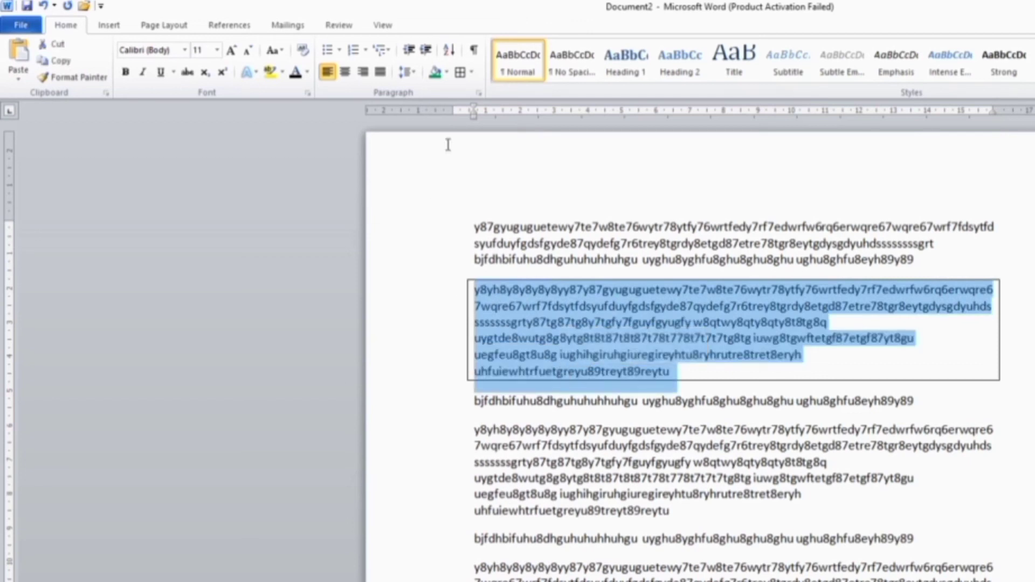
{"action": "left_click", "coordinate": [446, 73]}
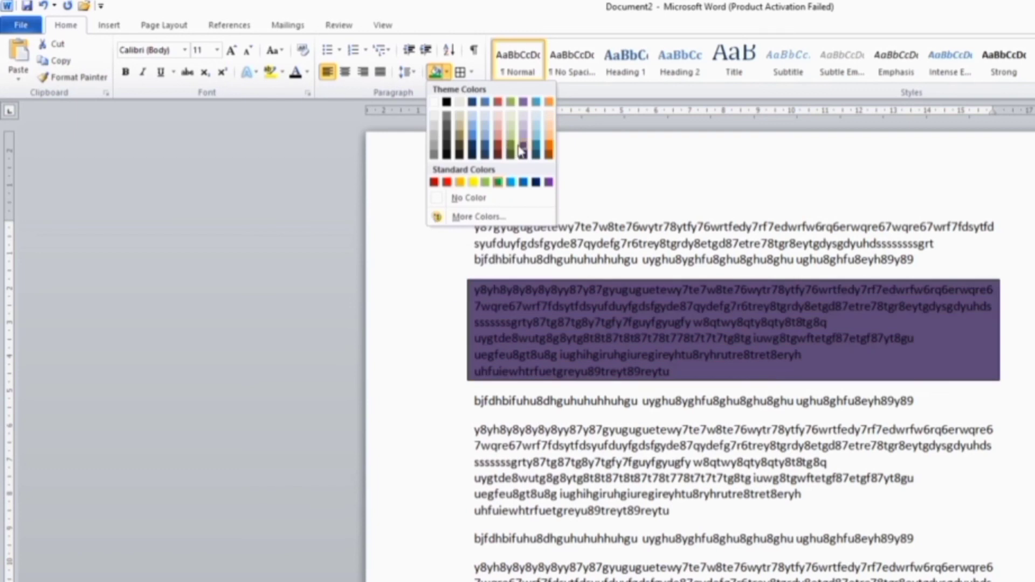
{"action": "left_click", "coordinate": [476, 217]}
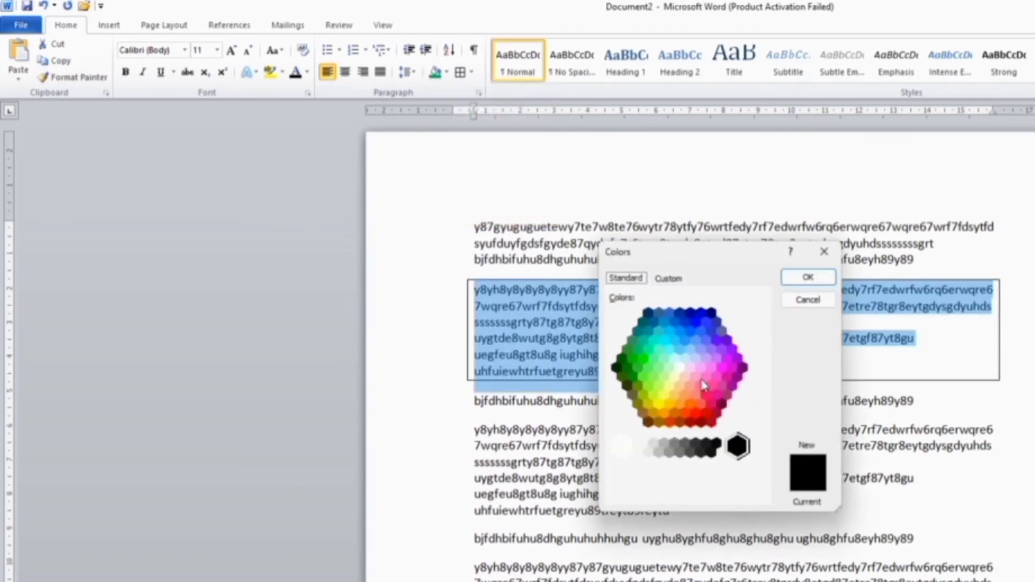
{"action": "left_click", "coordinate": [705, 378]}
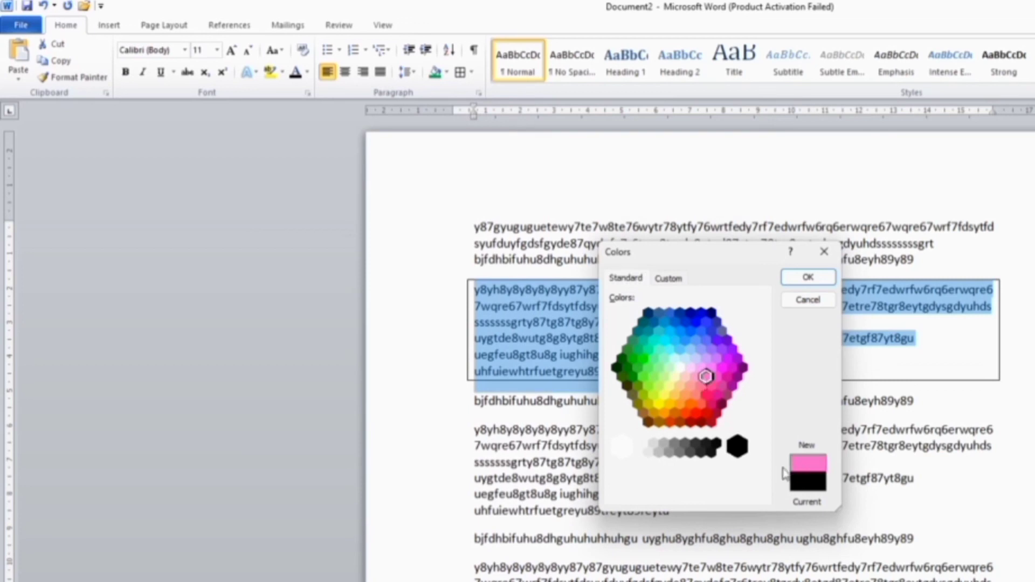
{"action": "left_click", "coordinate": [722, 386]}
{"action": "left_click", "coordinate": [792, 278]}
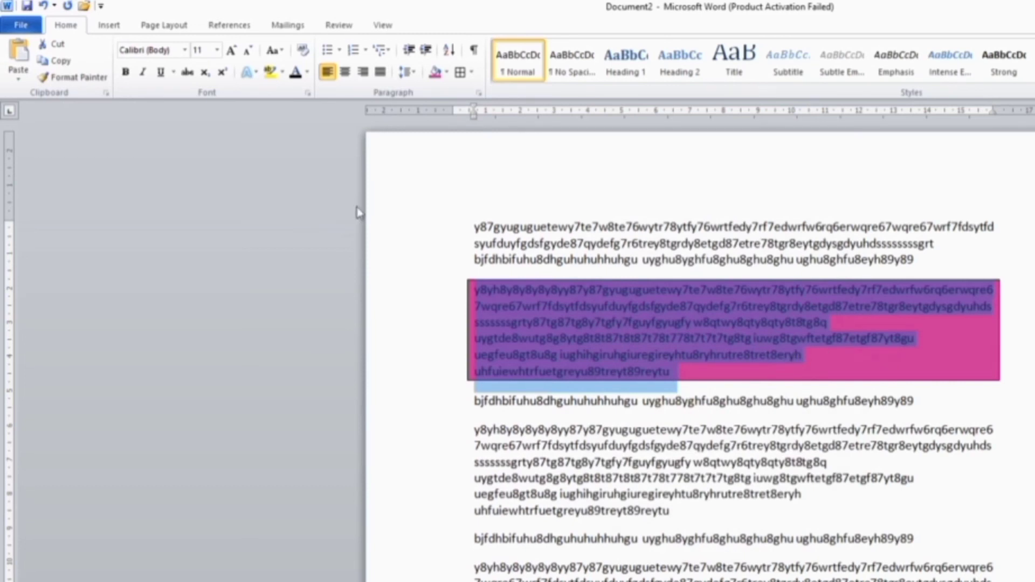
Open the shading colour choices for the pink bordered paragraph.
{"action": "left_click", "coordinate": [447, 75]}
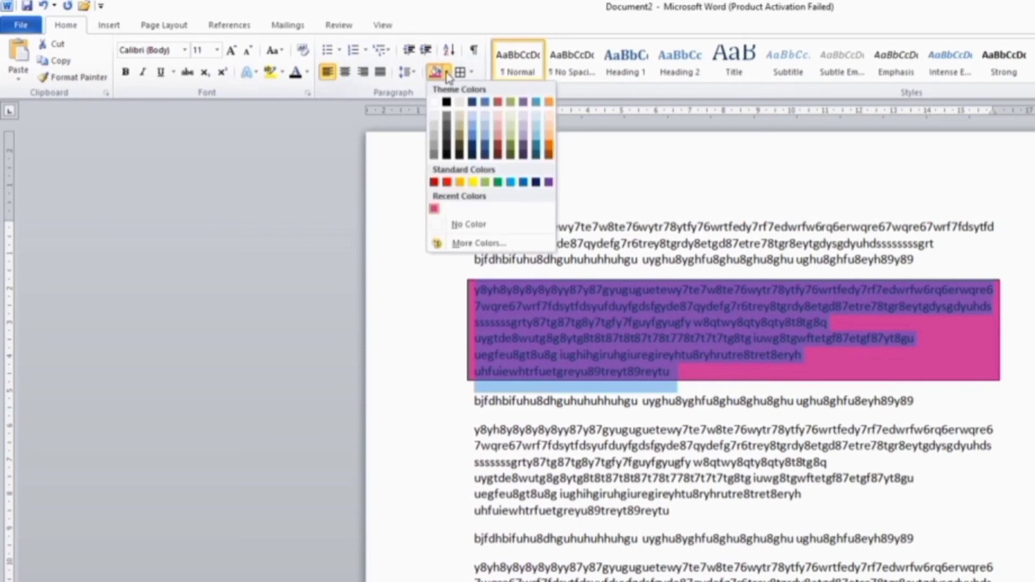